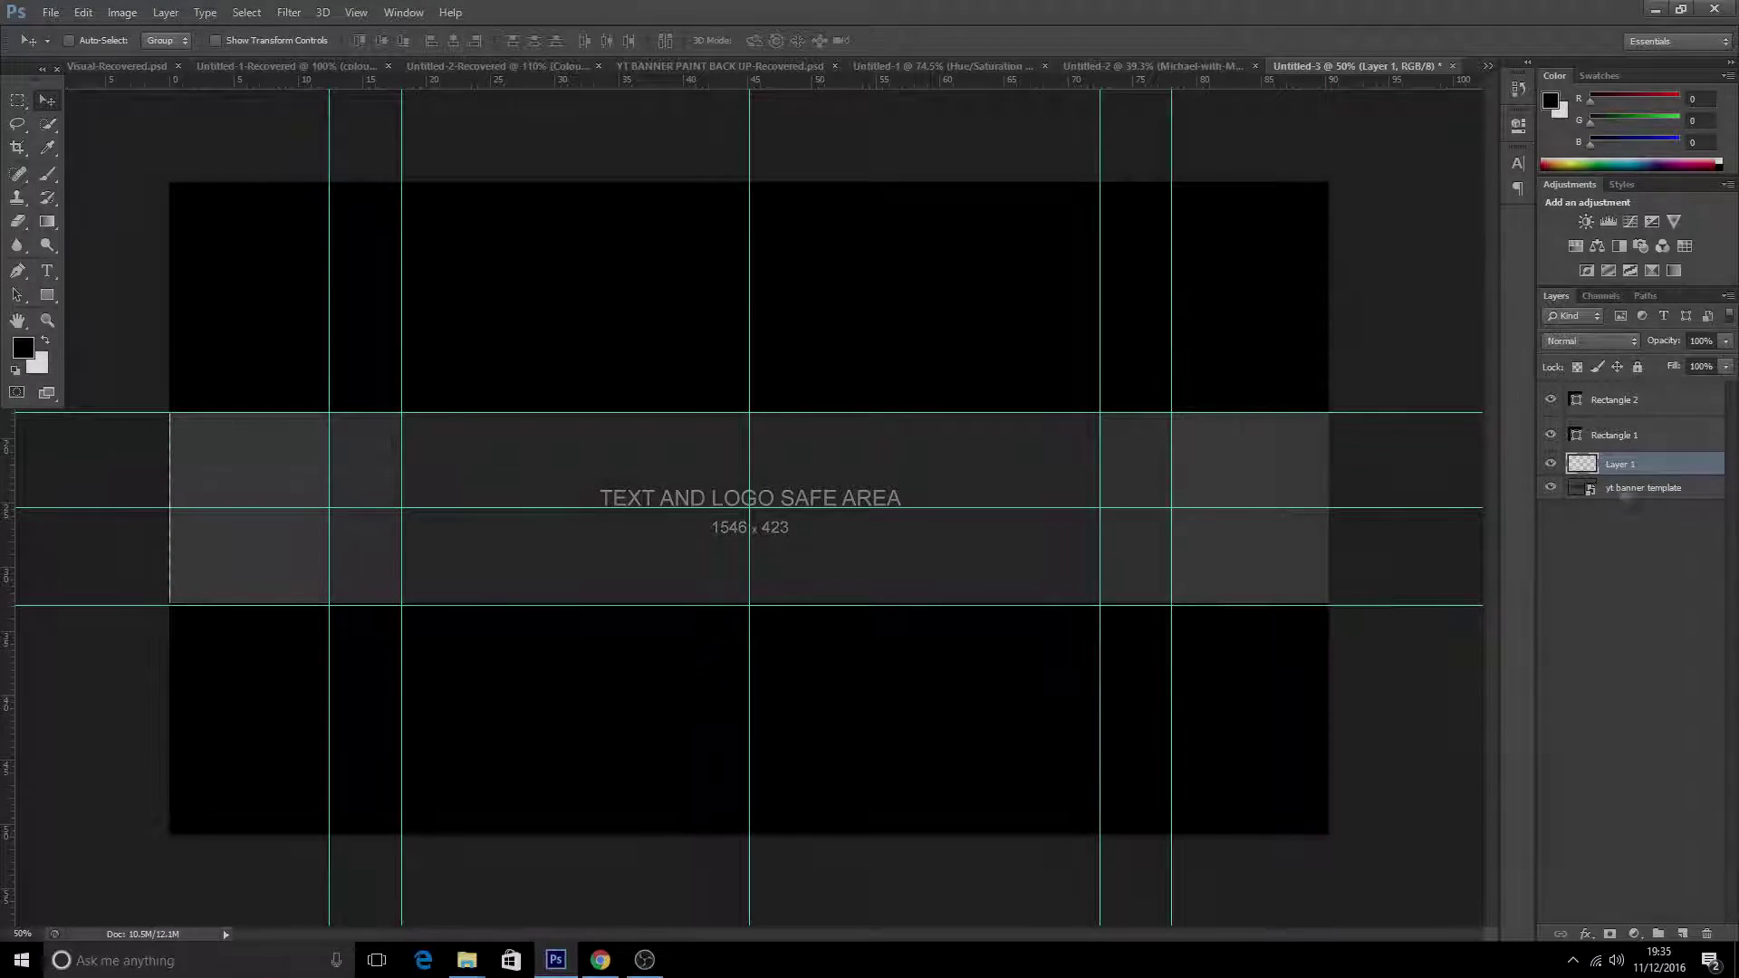
{"action": "left_click", "coordinate": [68, 306]}
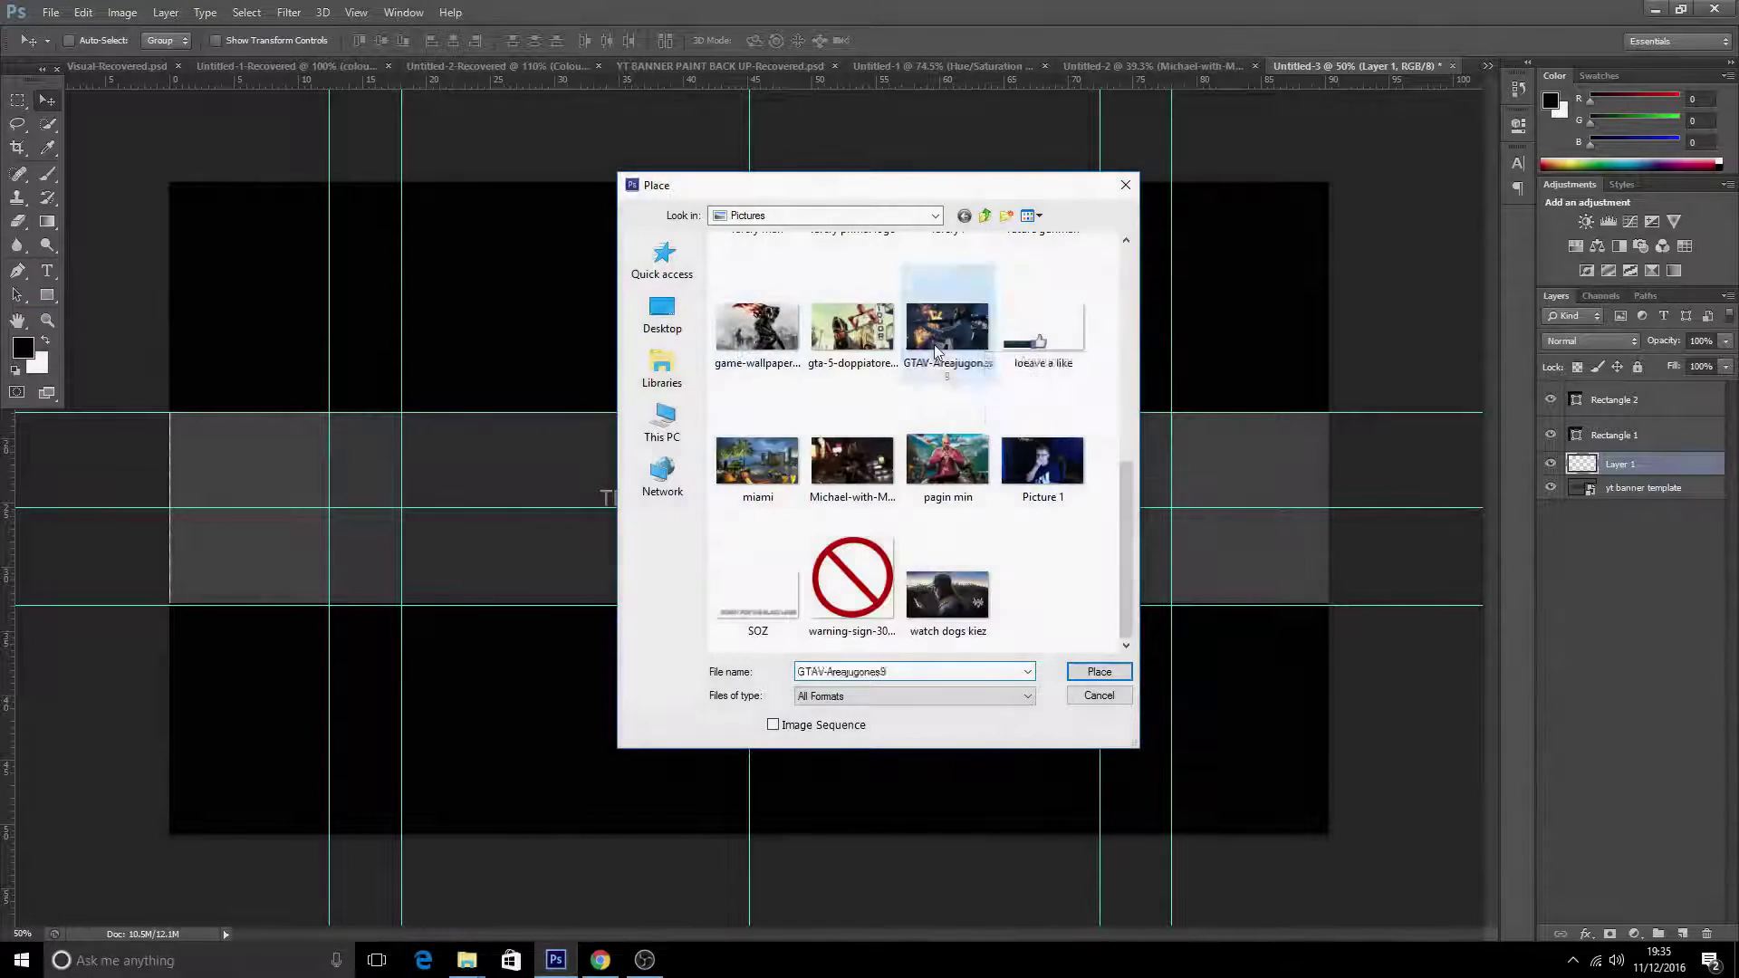
{"action": "double_click", "coordinate": [946, 326]}
{"action": "left_click_drag", "start_coordinate": [750, 473], "coordinate": [435, 497]}
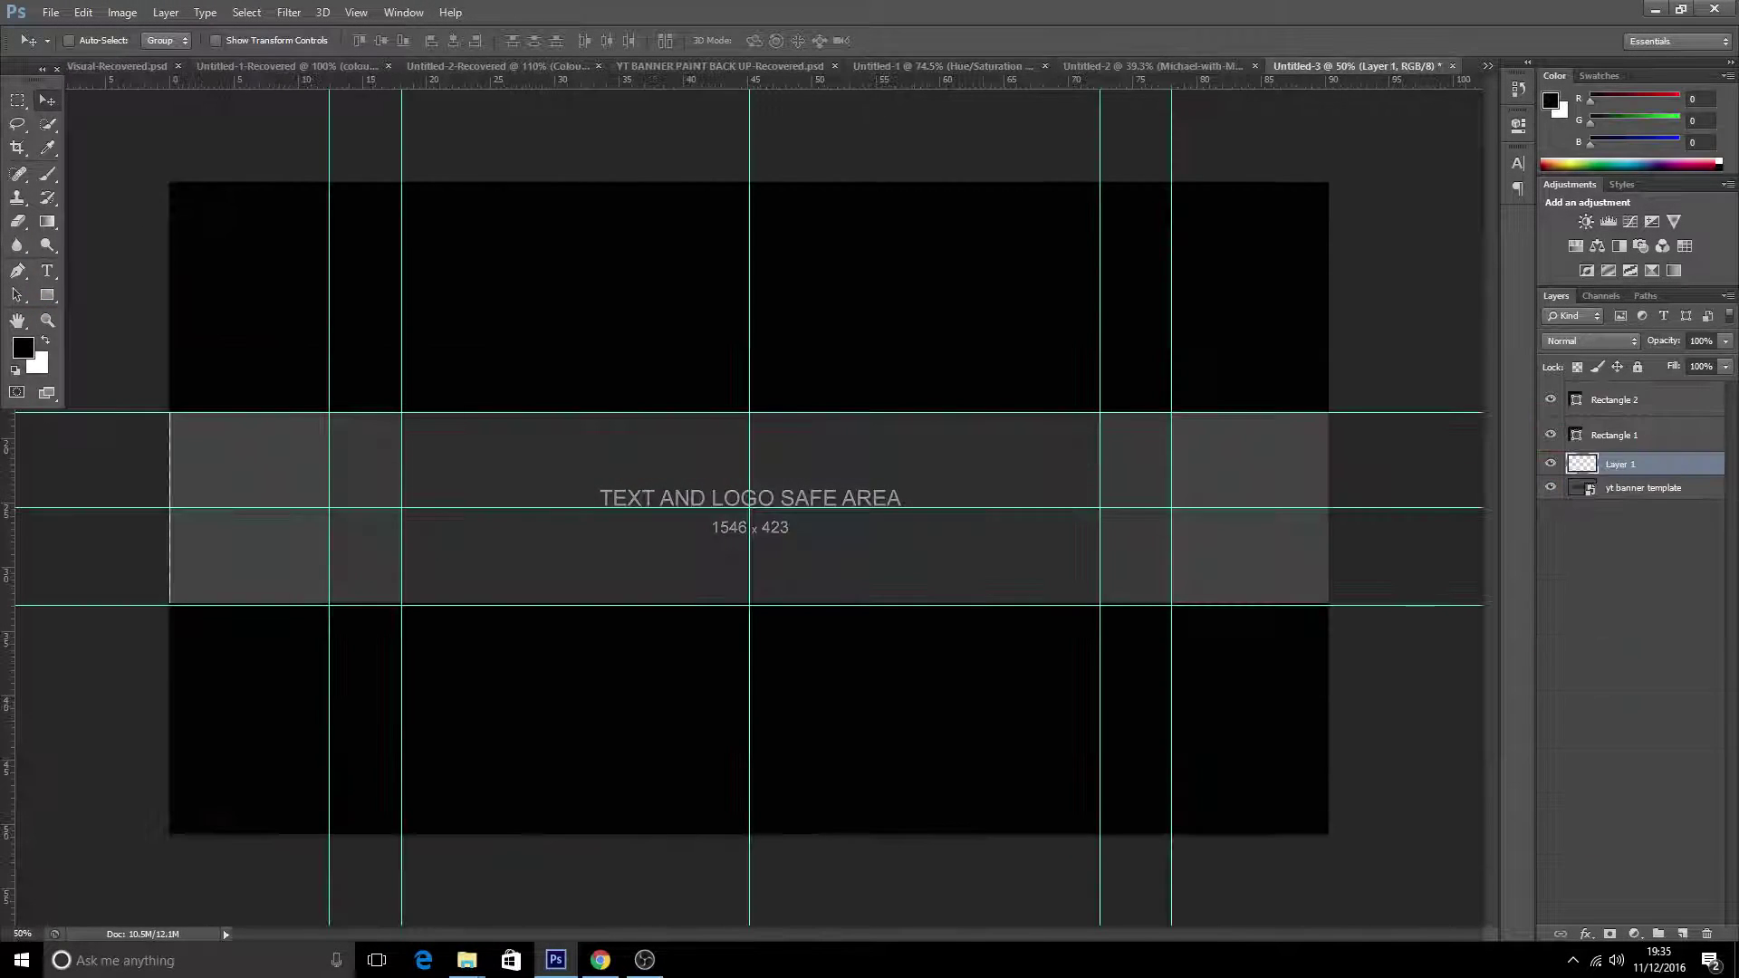
- Place the GTAV-Areajugones9 image into the banner and flip it horizontally
{"action": "left_click", "coordinate": [51, 11]}
{"action": "left_click", "coordinate": [68, 306]}
{"action": "left_click", "coordinate": [852, 344]}
{"action": "double_click", "coordinate": [947, 326]}
{"action": "right_click", "coordinate": [675, 568]}
{"action": "left_click", "coordinate": [737, 818]}
- Scale the placed masked-gunman image to about 83% and fit it over the left end of the banner strip
{"action": "left_click_drag", "start_coordinate": [797, 552], "coordinate": [507, 604]}
{"action": "left_click_drag", "start_coordinate": [750, 723], "coordinate": [712, 700]}
{"action": "left_click_drag", "start_coordinate": [535, 616], "coordinate": [467, 616]}
{"action": "left_click_drag", "start_coordinate": [643, 698], "coordinate": [609, 677]}
{"action": "left_click_drag", "start_coordinate": [546, 574], "coordinate": [611, 577]}
{"action": "left_click_drag", "start_coordinate": [672, 687], "coordinate": [707, 707]}
{"action": "left_click_drag", "start_coordinate": [640, 635], "coordinate": [673, 621]}
{"action": "left_click_drag", "start_coordinate": [711, 695], "coordinate": [763, 722]}
{"action": "left_click_drag", "start_coordinate": [673, 651], "coordinate": [643, 632]}
{"action": "left_click_drag", "start_coordinate": [735, 702], "coordinate": [546, 628]}
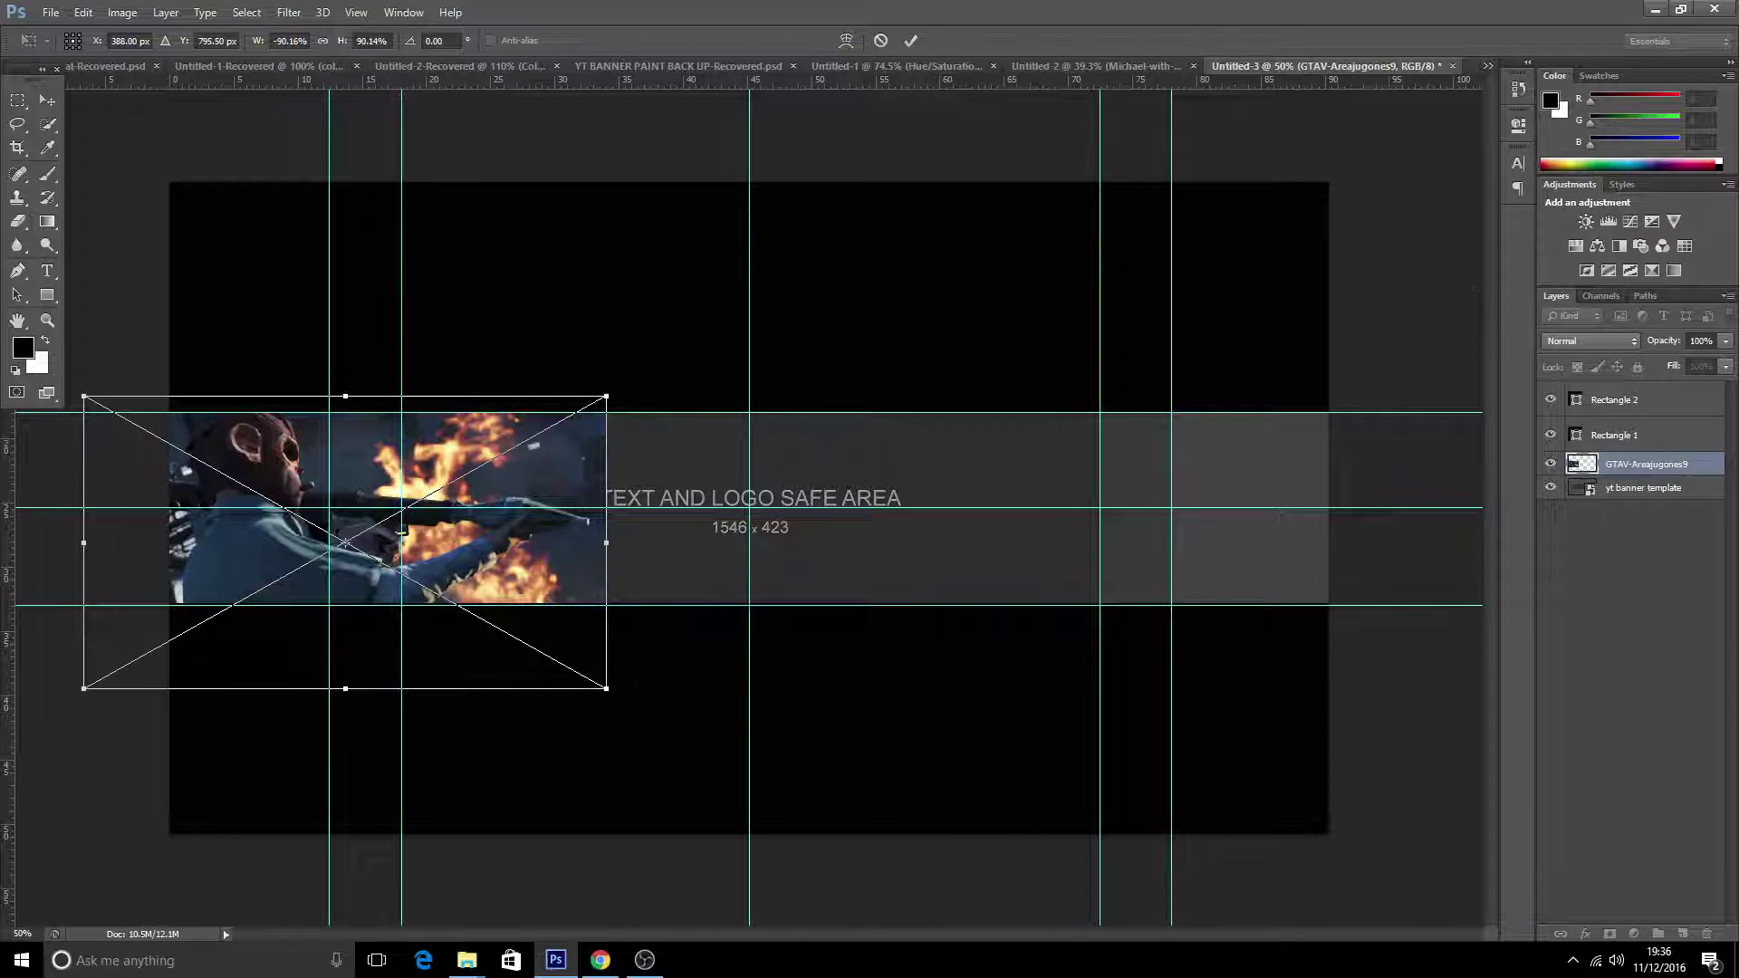
{"action": "left_click_drag", "start_coordinate": [606, 688], "coordinate": [571, 664]}
{"action": "left_click_drag", "start_coordinate": [499, 581], "coordinate": [555, 593]}
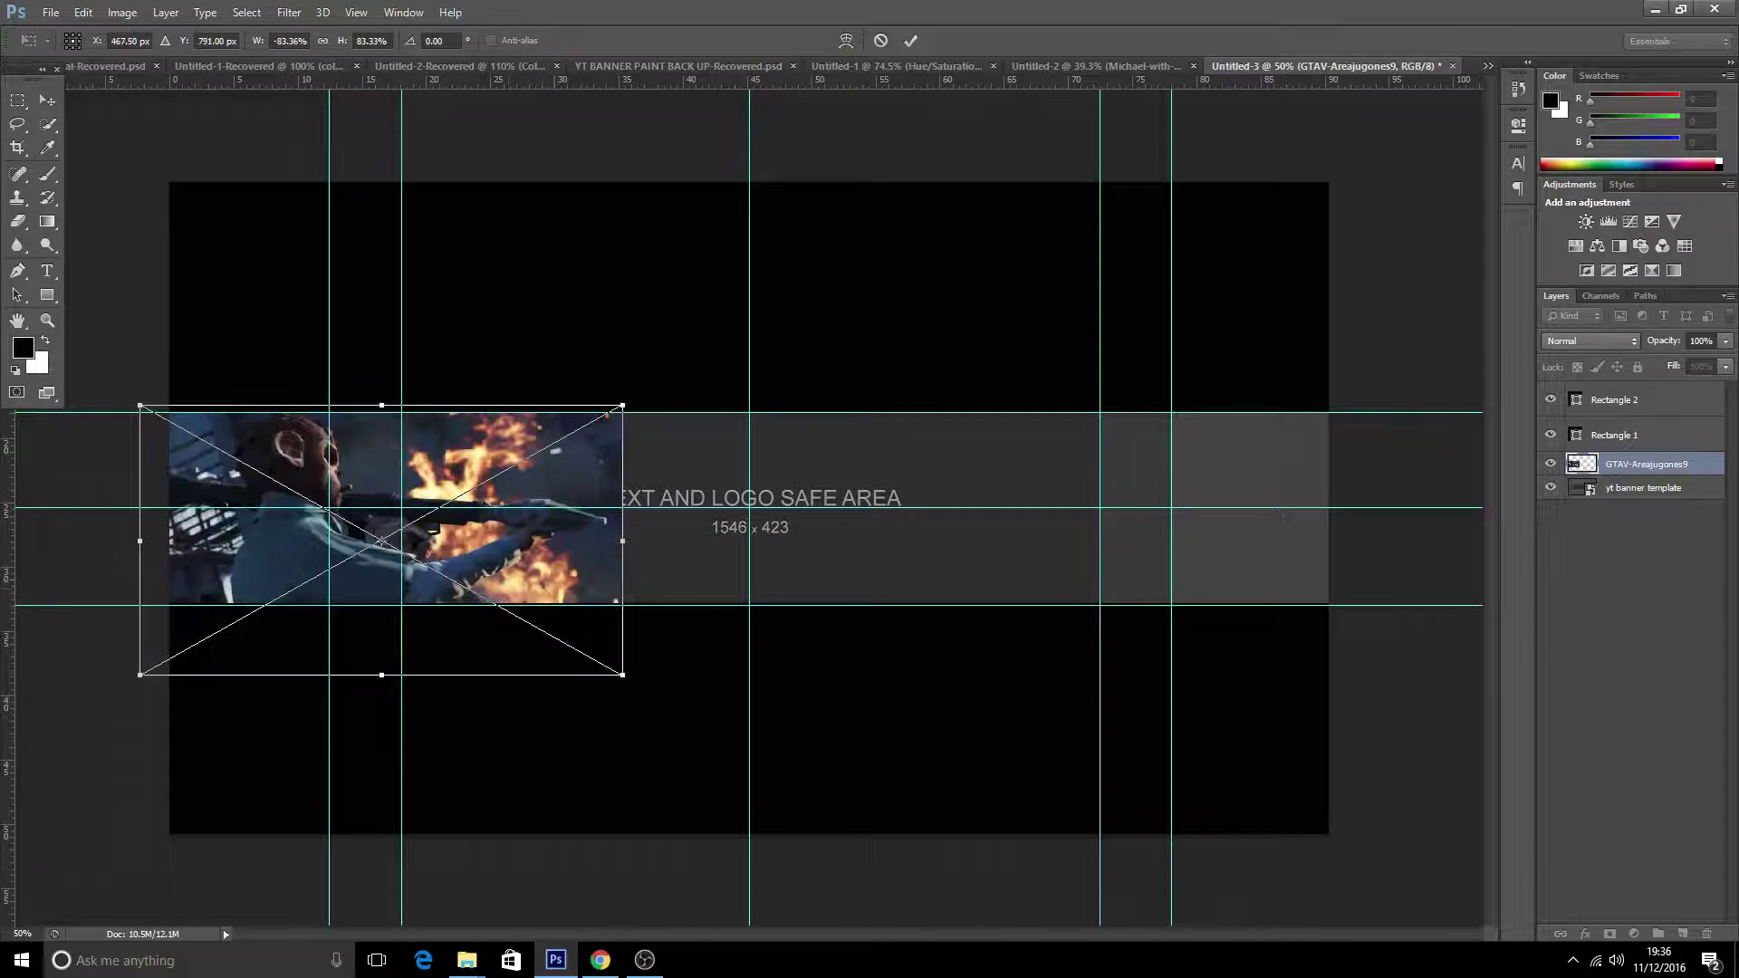
{"action": "key", "text": "Return"}
- Place the gta-5-doppiatore image, flip it horizontally and position it over the right end of the banner strip
{"action": "left_click", "coordinate": [49, 13]}
{"action": "left_click", "coordinate": [90, 290]}
{"action": "scroll", "coordinate": [852, 498], "scroll_direction": "down", "scroll_amount": 5}
{"action": "double_click", "coordinate": [861, 454]}
{"action": "left_click_drag", "start_coordinate": [845, 502], "coordinate": [1255, 555]}
{"action": "right_click", "coordinate": [1234, 506]}
{"action": "left_click", "coordinate": [1286, 790]}
{"action": "left_click_drag", "start_coordinate": [1288, 652], "coordinate": [1323, 659]}
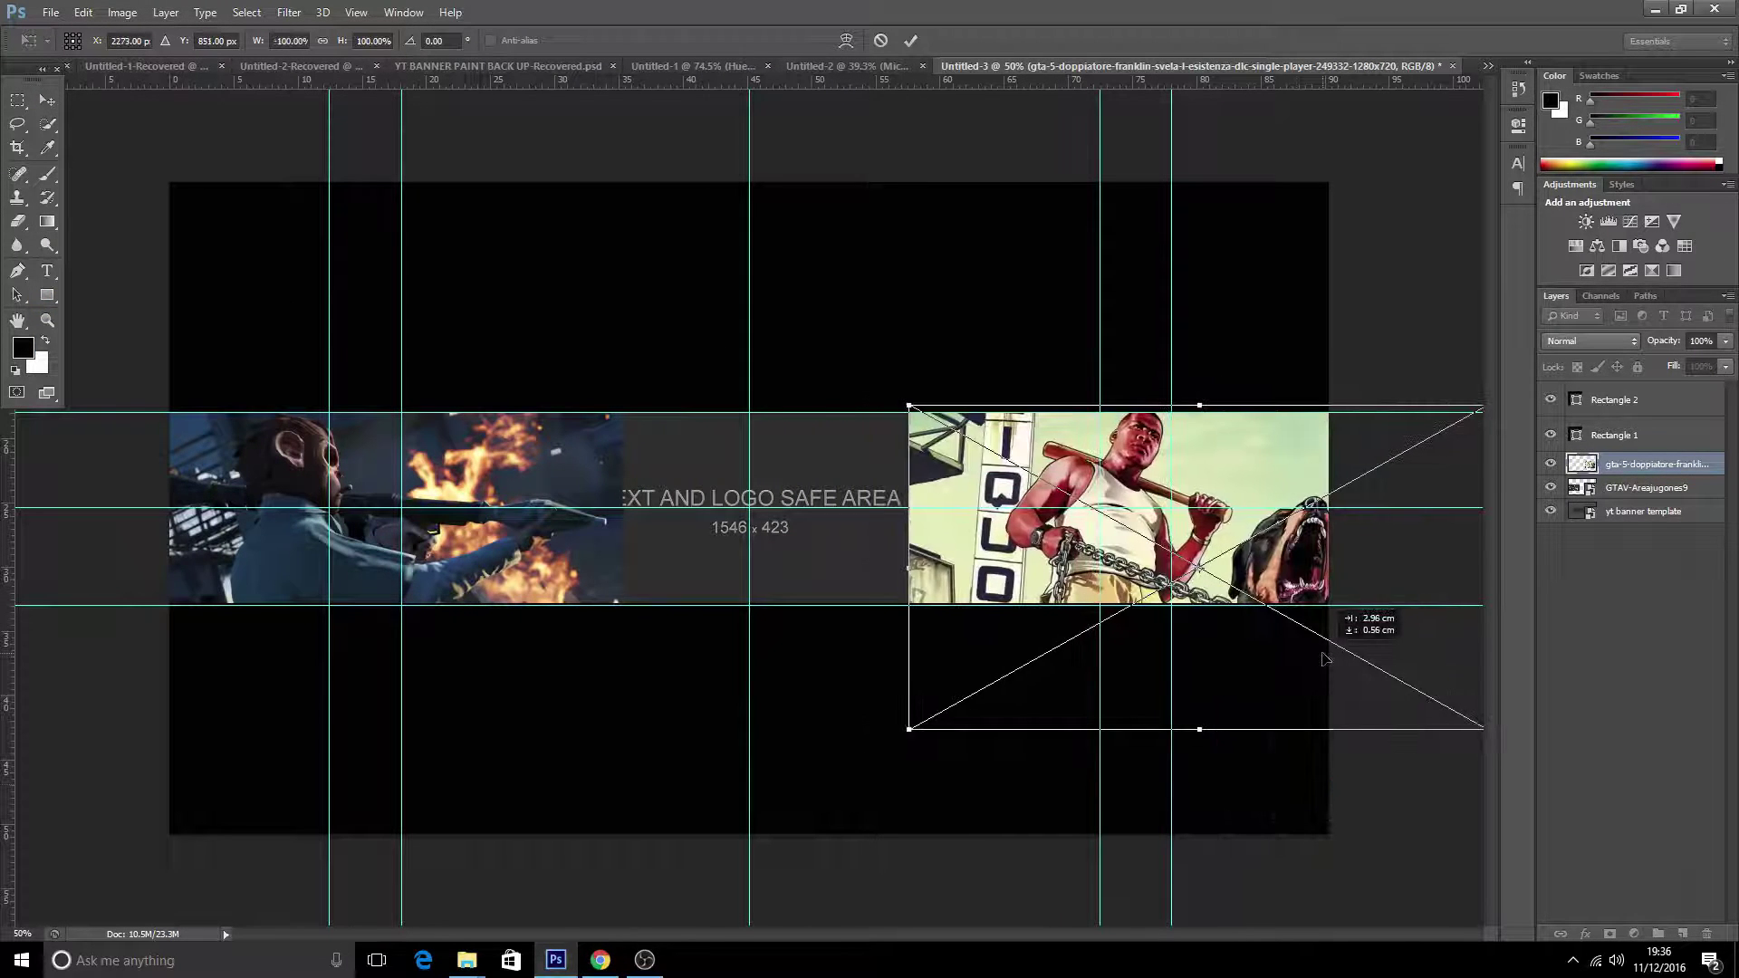
{"action": "key", "text": "Return"}
- Place the Michael-with-M16-GTAV image in the centre of the banner between the two other images
{"action": "left_click", "coordinate": [50, 13]}
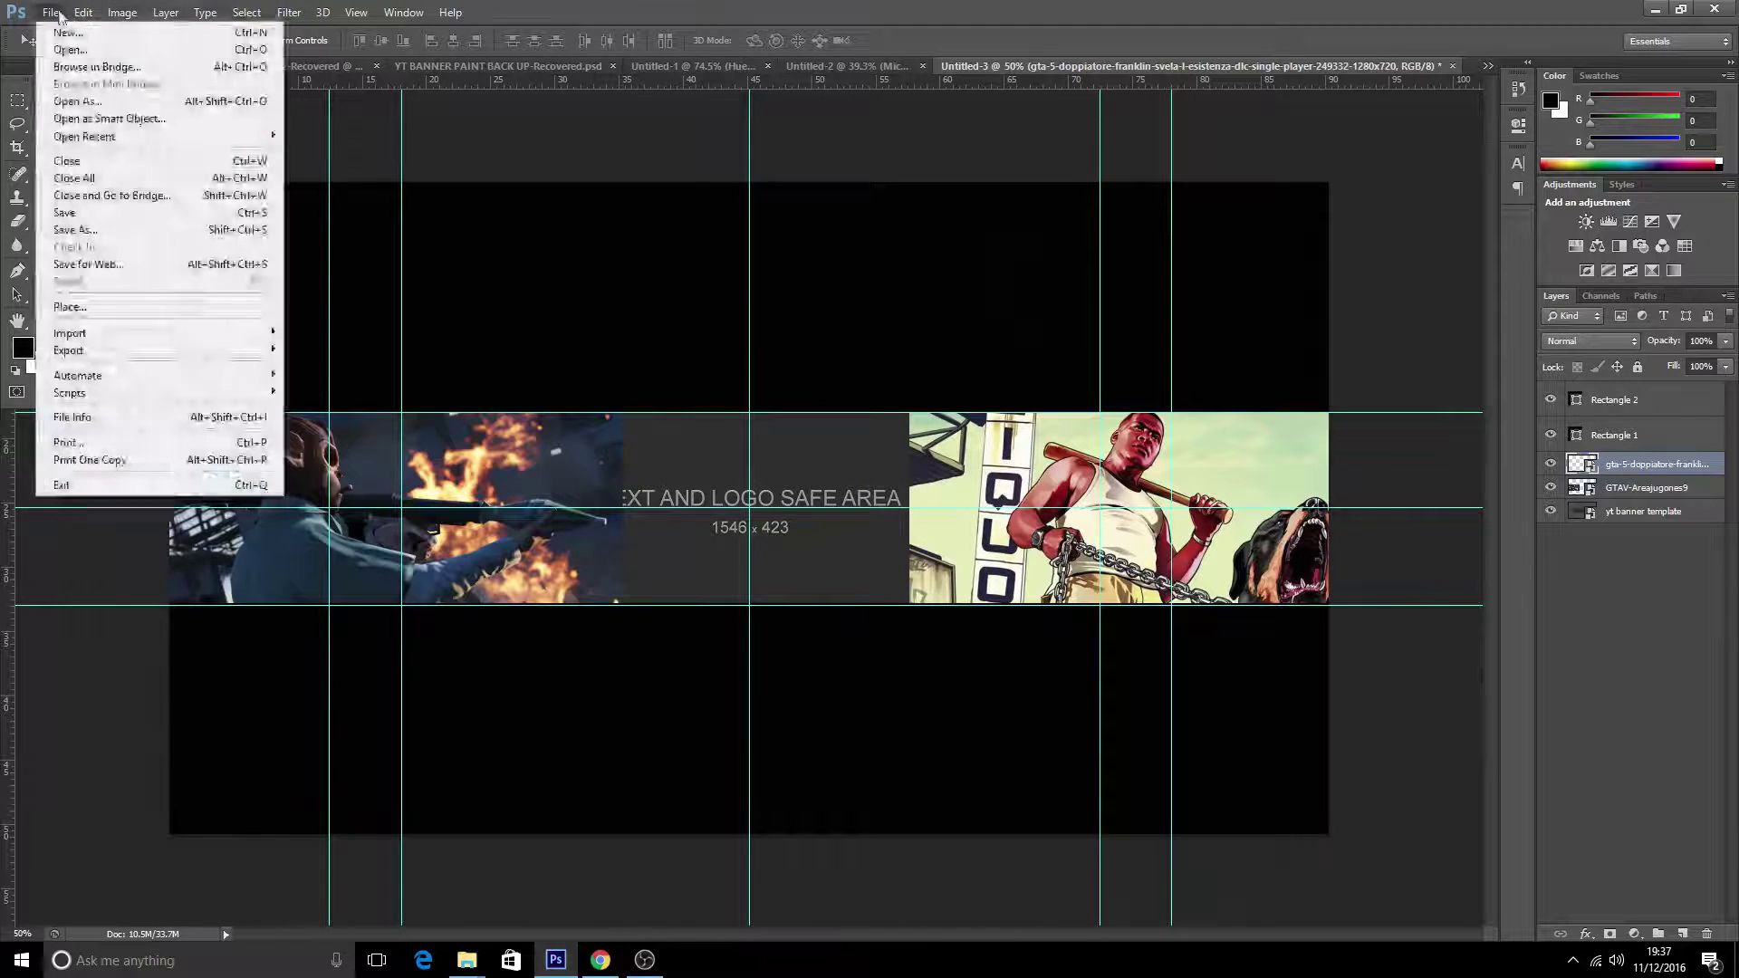
{"action": "left_click", "coordinate": [91, 290]}
{"action": "scroll", "coordinate": [851, 498], "scroll_direction": "down", "scroll_amount": 3}
{"action": "double_click", "coordinate": [867, 571]}
{"action": "key", "text": "Return"}
- Rasterize the three placed image layers
{"action": "left_click", "coordinate": [1635, 511], "text": "shift"}
{"action": "right_click", "coordinate": [1630, 512]}
{"action": "left_click", "coordinate": [1580, 432]}
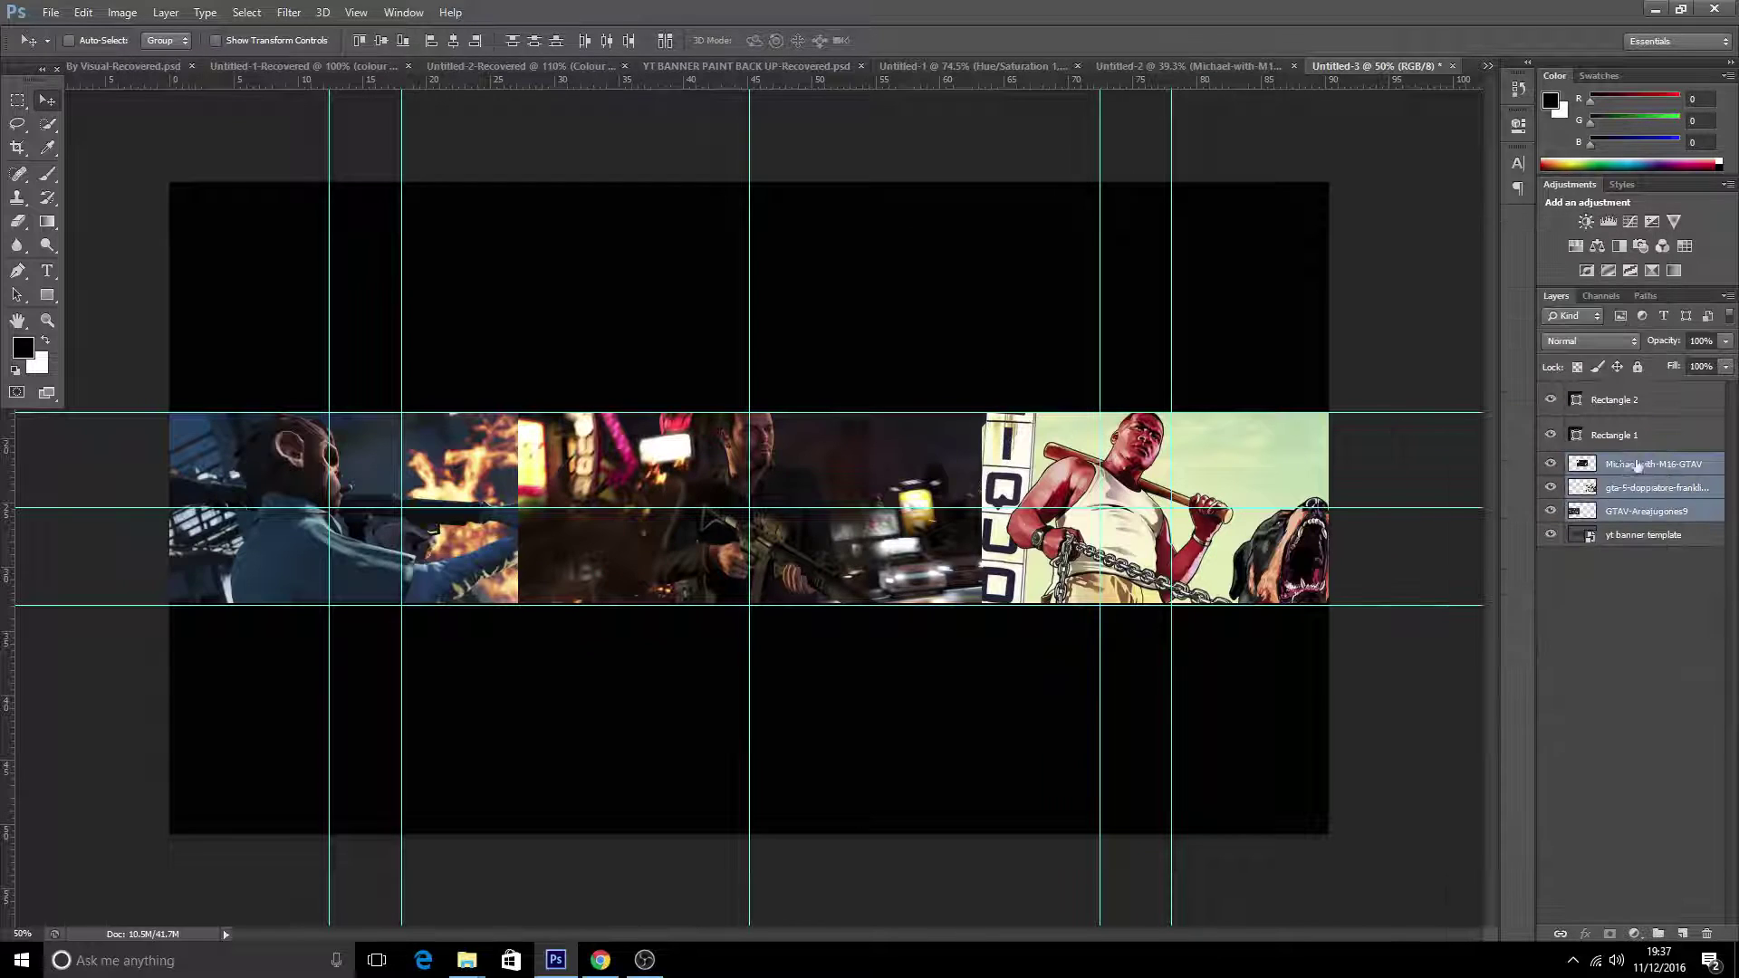
- Erase both side edges of the Michael-with-M16-GTAV layer with a soft 221 px eraser to blend it into the neighbouring images
{"action": "left_click", "coordinate": [1638, 465]}
{"action": "left_click", "coordinate": [18, 198]}
{"action": "left_click", "coordinate": [18, 222]}
{"action": "left_click_drag", "start_coordinate": [544, 514], "coordinate": [519, 512]}
{"action": "left_click_drag", "start_coordinate": [499, 425], "coordinate": [499, 450]}
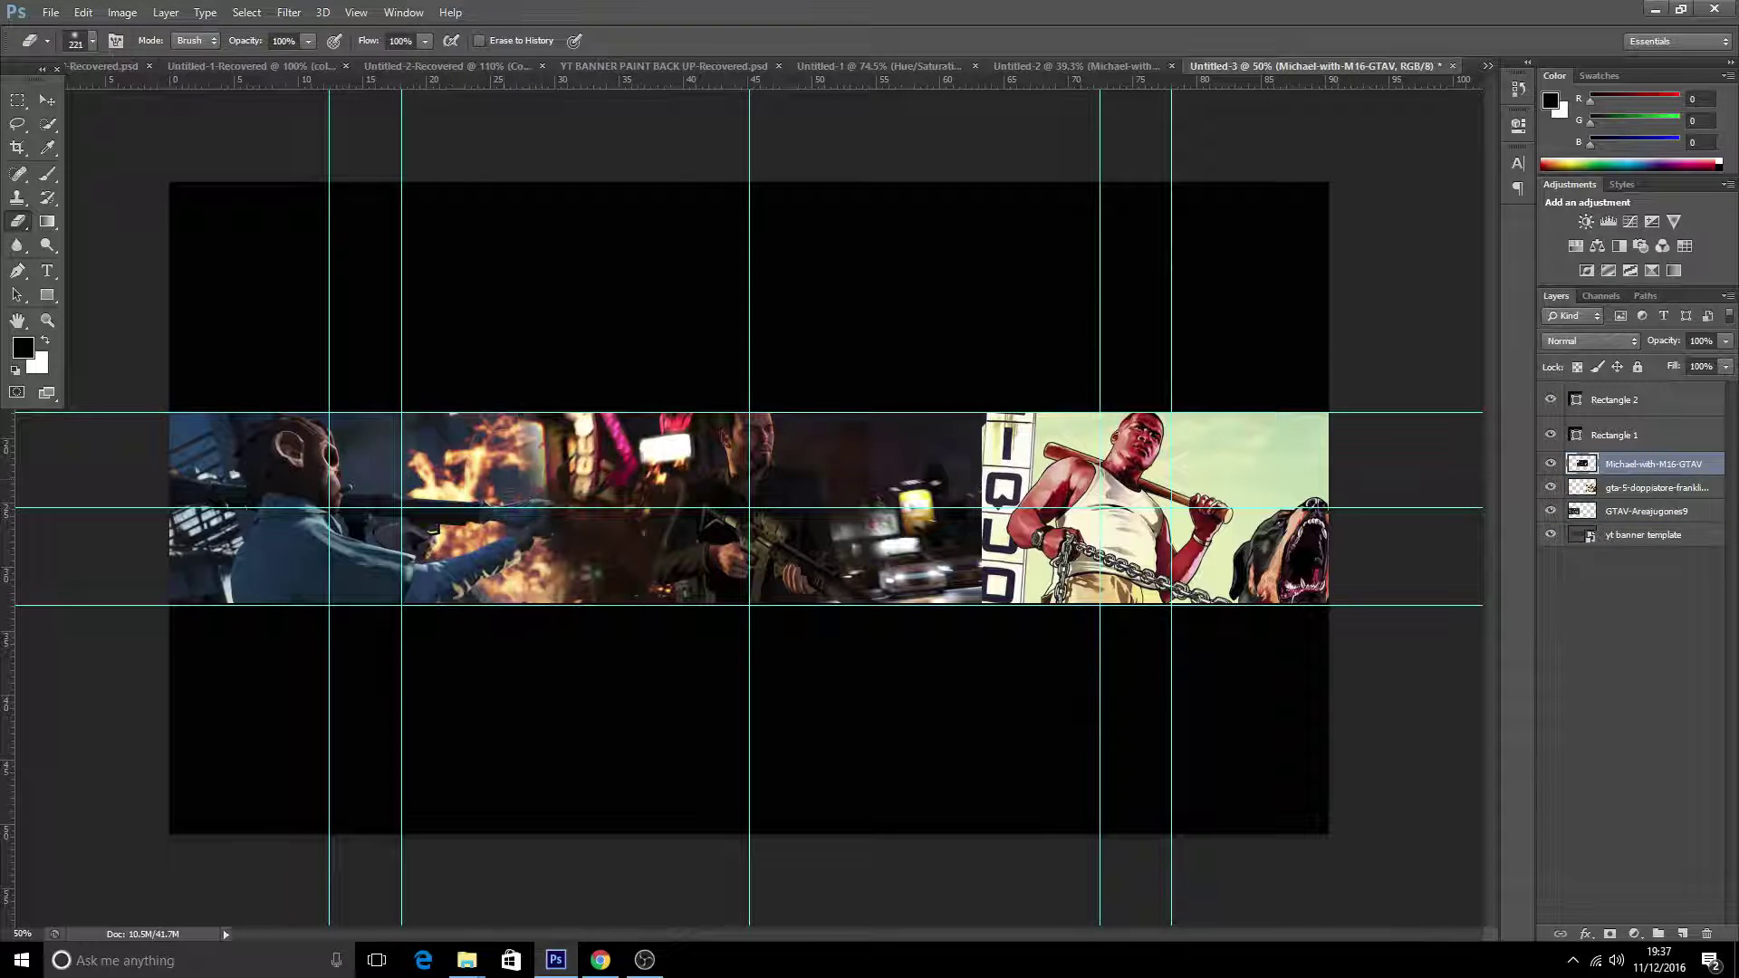
{"action": "mouse_move", "coordinate": [1008, 410]}
{"action": "left_mouse_down"}
{"action": "mouse_move", "coordinate": [960, 489]}
{"action": "mouse_move", "coordinate": [928, 434]}
{"action": "mouse_move", "coordinate": [914, 543]}
{"action": "left_mouse_up"}
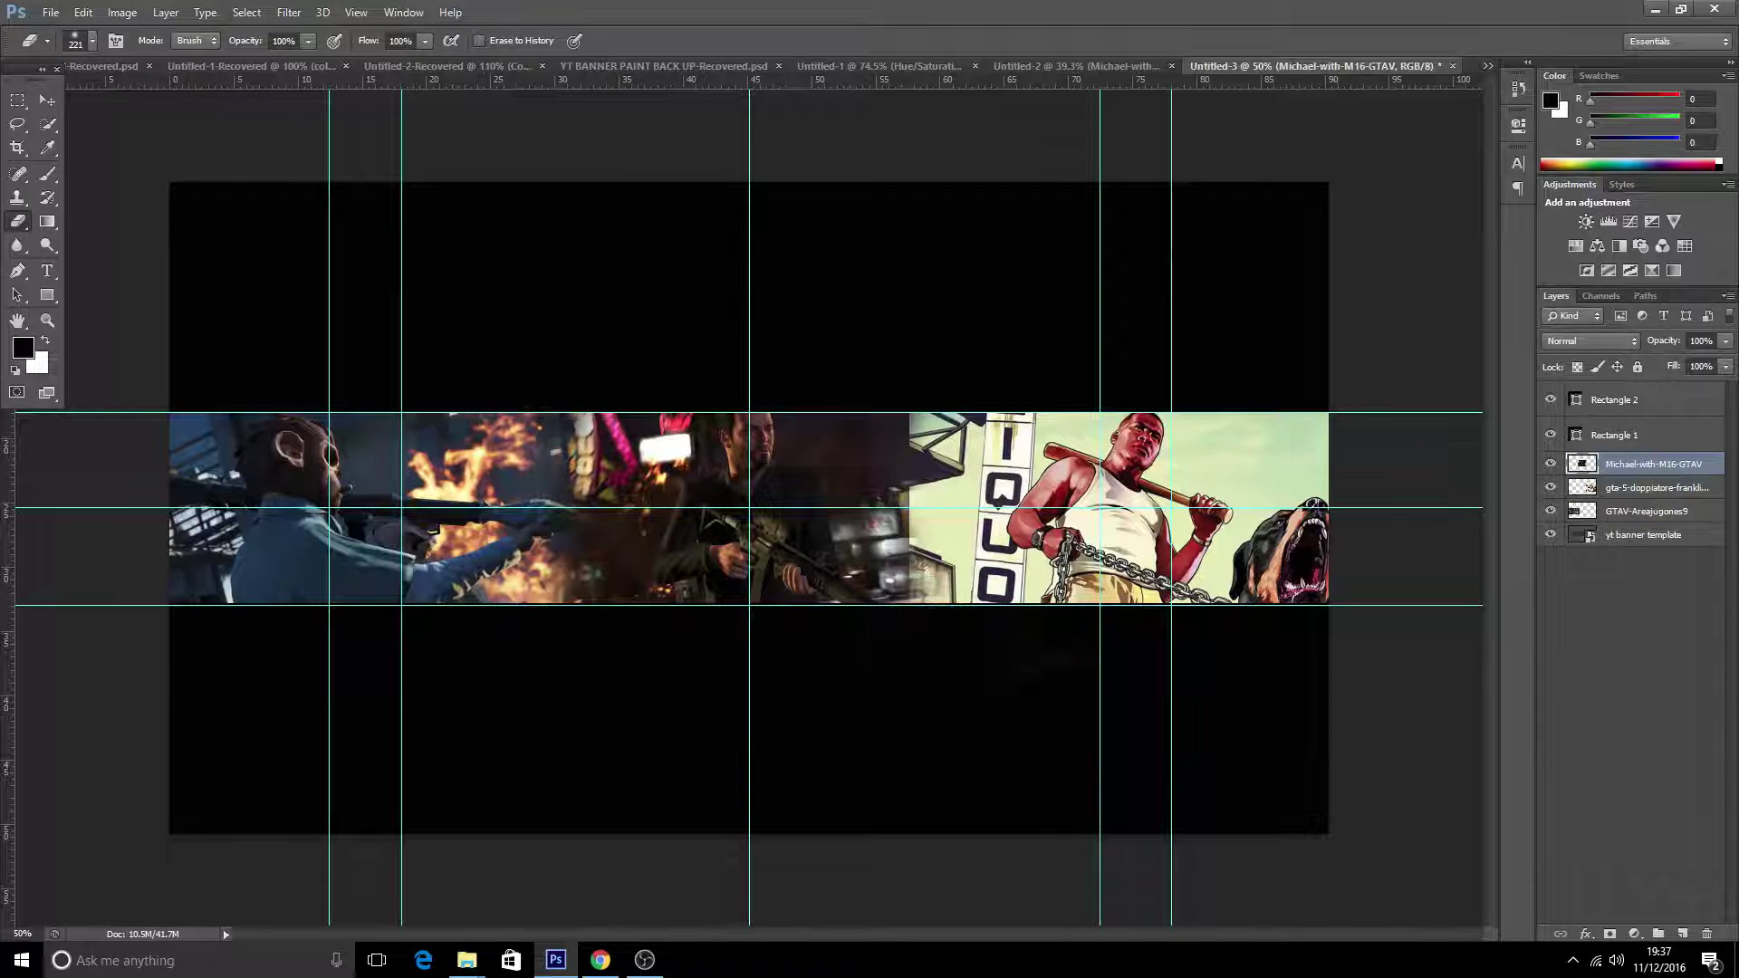
{"action": "left_click_drag", "start_coordinate": [1035, 521], "coordinate": [992, 552]}
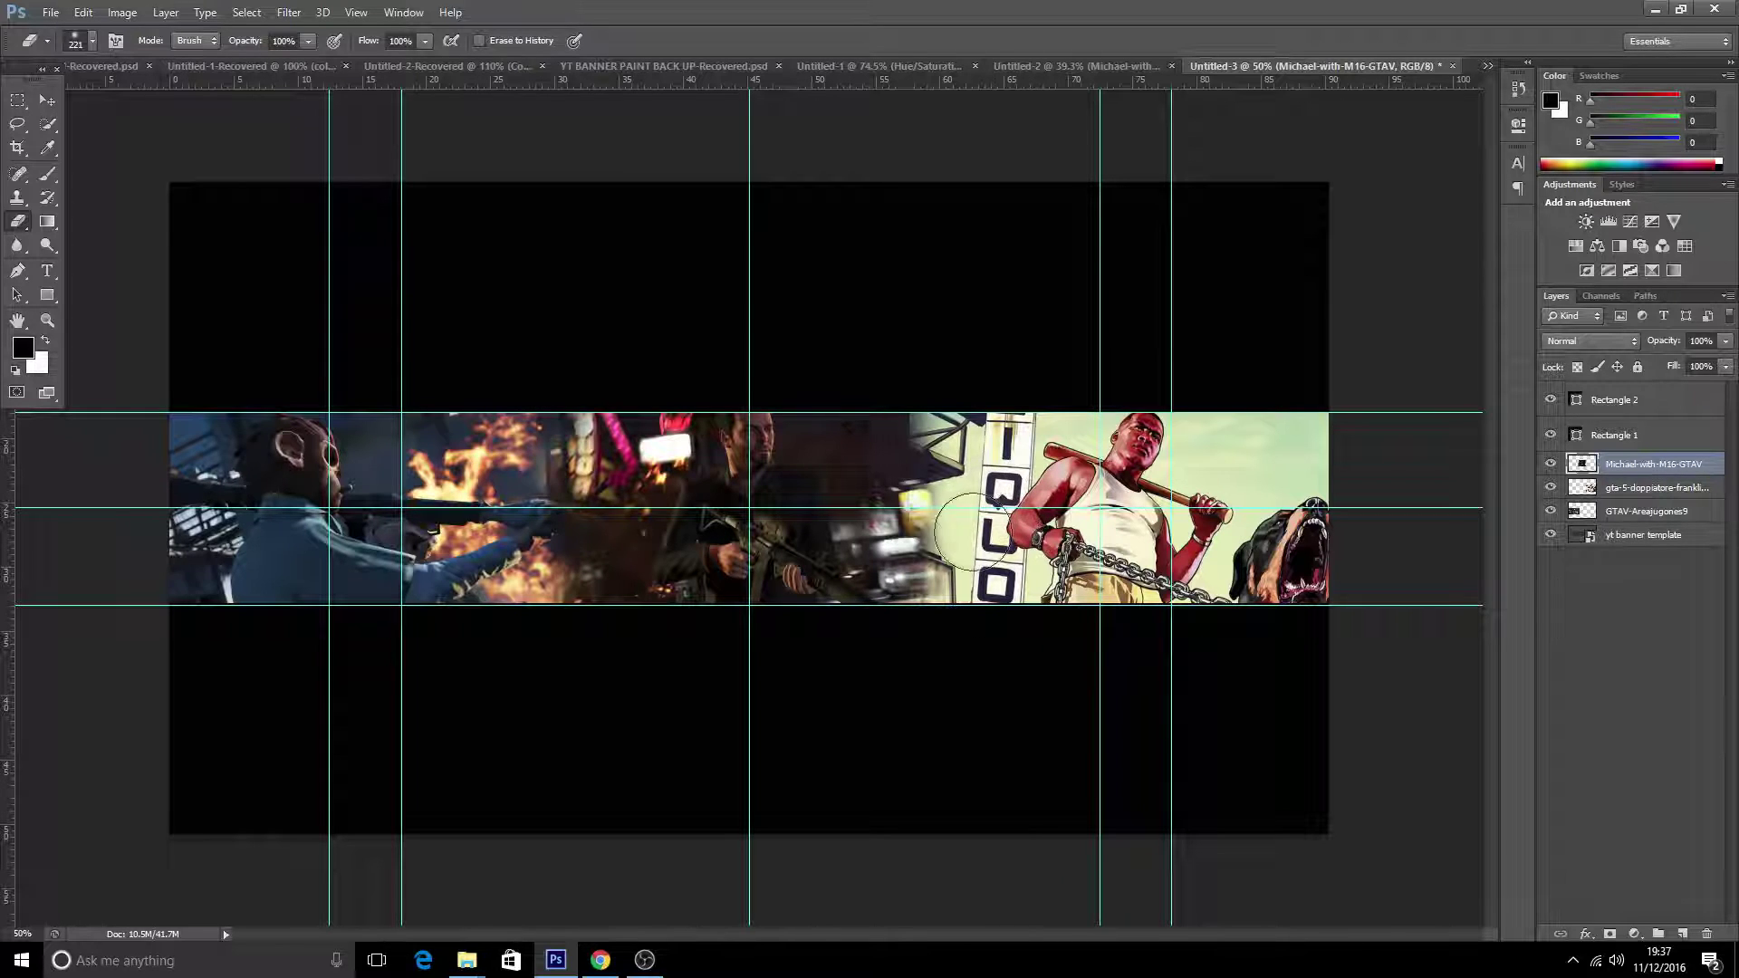
{"action": "left_click_drag", "start_coordinate": [561, 512], "coordinate": [594, 422]}
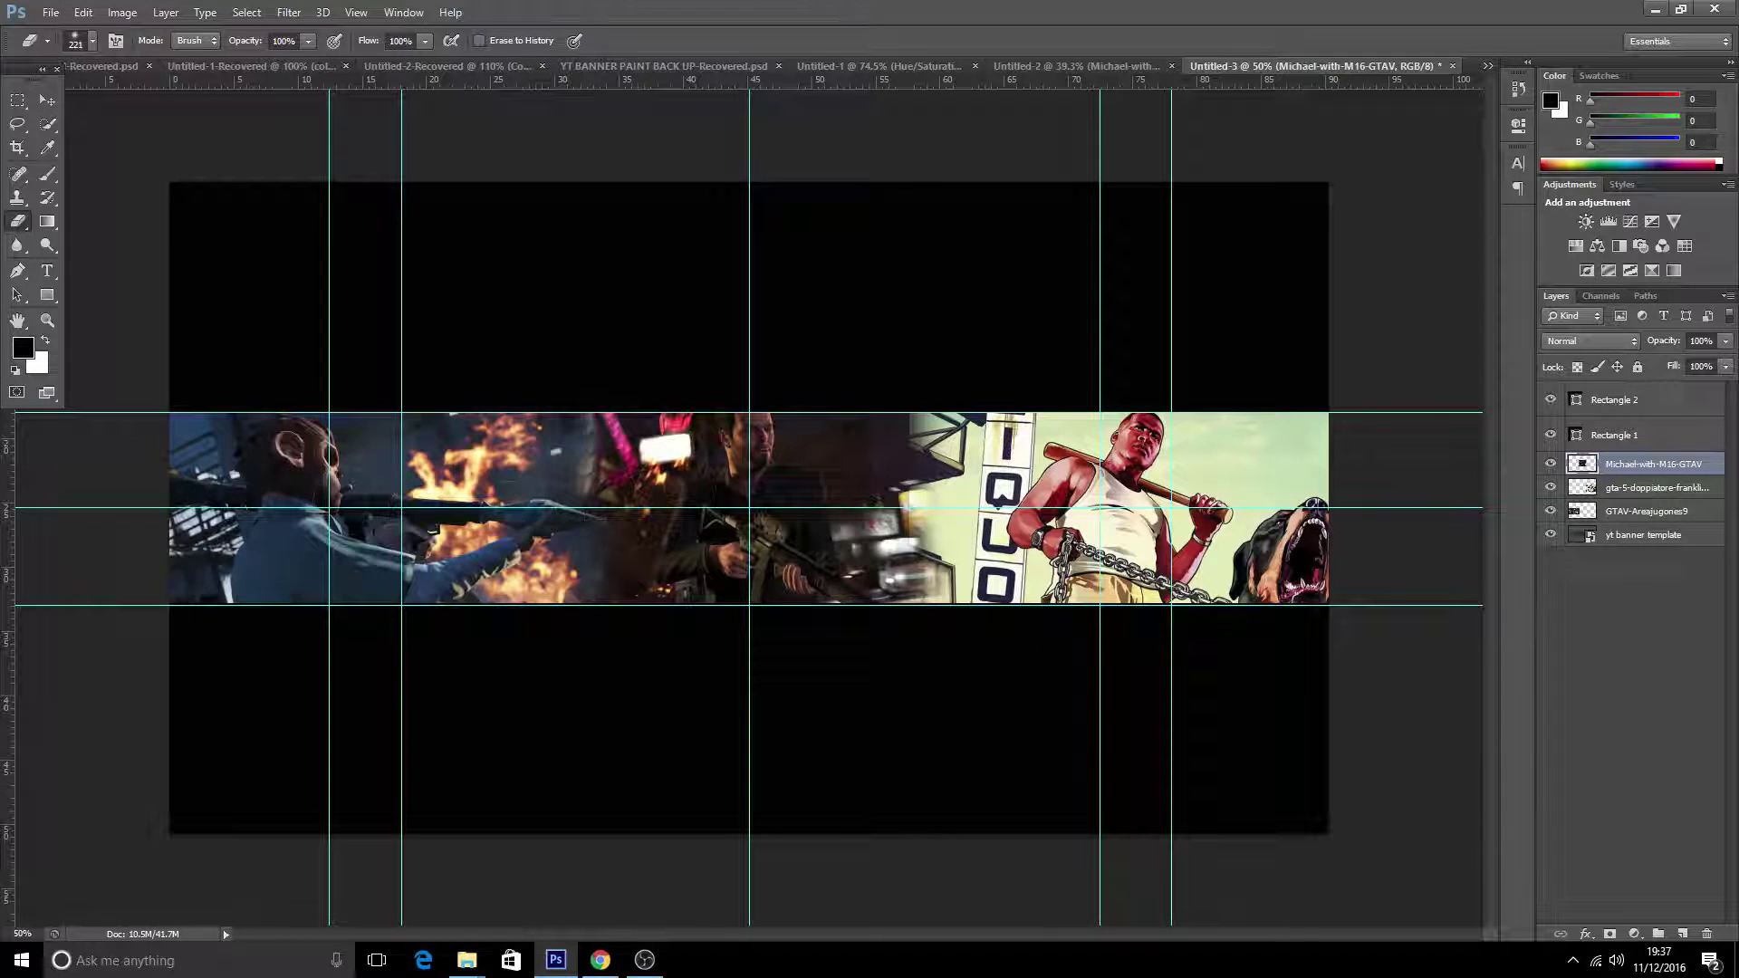
- Try merging the three image layers into one and undo the merge
{"action": "left_click", "coordinate": [1650, 516], "text": "shift"}
{"action": "key", "text": "ctrl+e"}
{"action": "key", "text": "ctrl+z"}
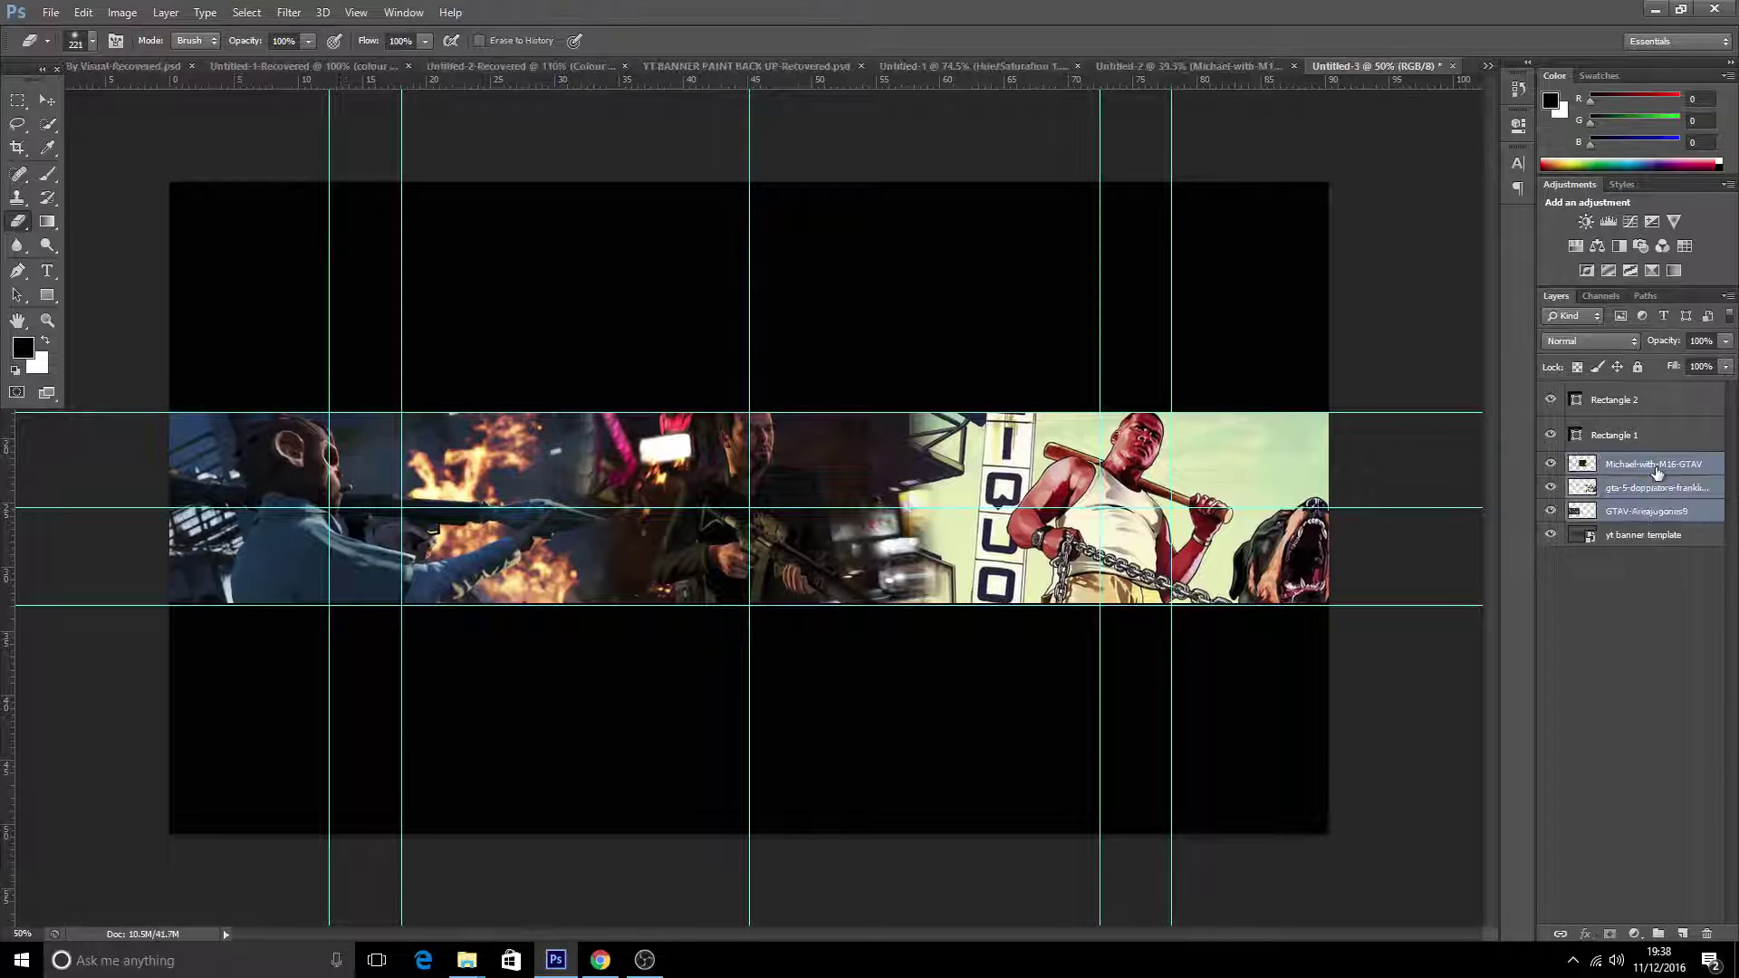
- Add a Black & White adjustment and a Hue/Saturation adjustment with Lightness -45 above the image layers
{"action": "left_click", "coordinate": [1618, 249]}
{"action": "left_click", "coordinate": [1466, 114]}
{"action": "left_click", "coordinate": [1576, 248]}
{"action": "left_click_drag", "start_coordinate": [1363, 311], "coordinate": [1313, 311]}
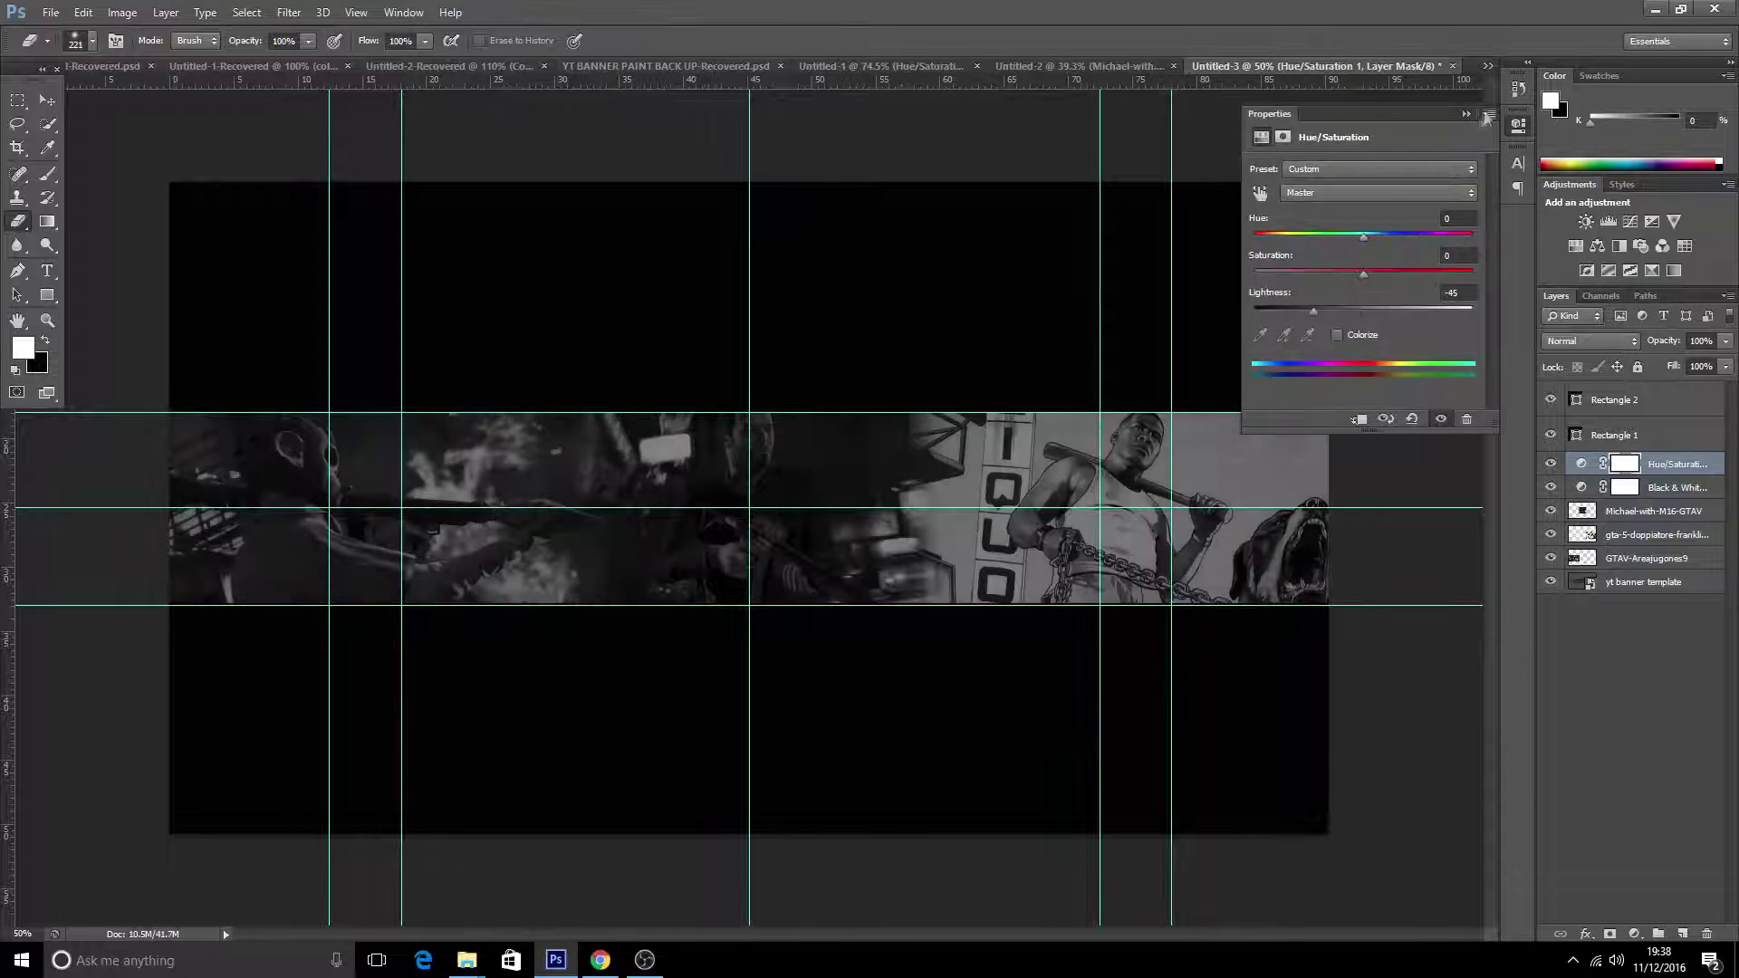
{"action": "left_click", "coordinate": [1466, 114]}
- Merge the two adjustment layers with the three image layers and add a new empty layer above the result
{"action": "left_click", "coordinate": [1675, 489], "text": "shift"}
{"action": "left_click", "coordinate": [1649, 559], "text": "shift"}
{"action": "key", "text": "ctrl+e"}
{"action": "left_click", "coordinate": [1649, 493]}
{"action": "left_click", "coordinate": [1640, 469]}
{"action": "left_click", "coordinate": [1683, 934]}
- Copy the red abstract texture layer from the Pack - By Visual-Recovered document into the Untitled-3 banner, covering the strip
{"action": "left_click", "coordinate": [1085, 68]}
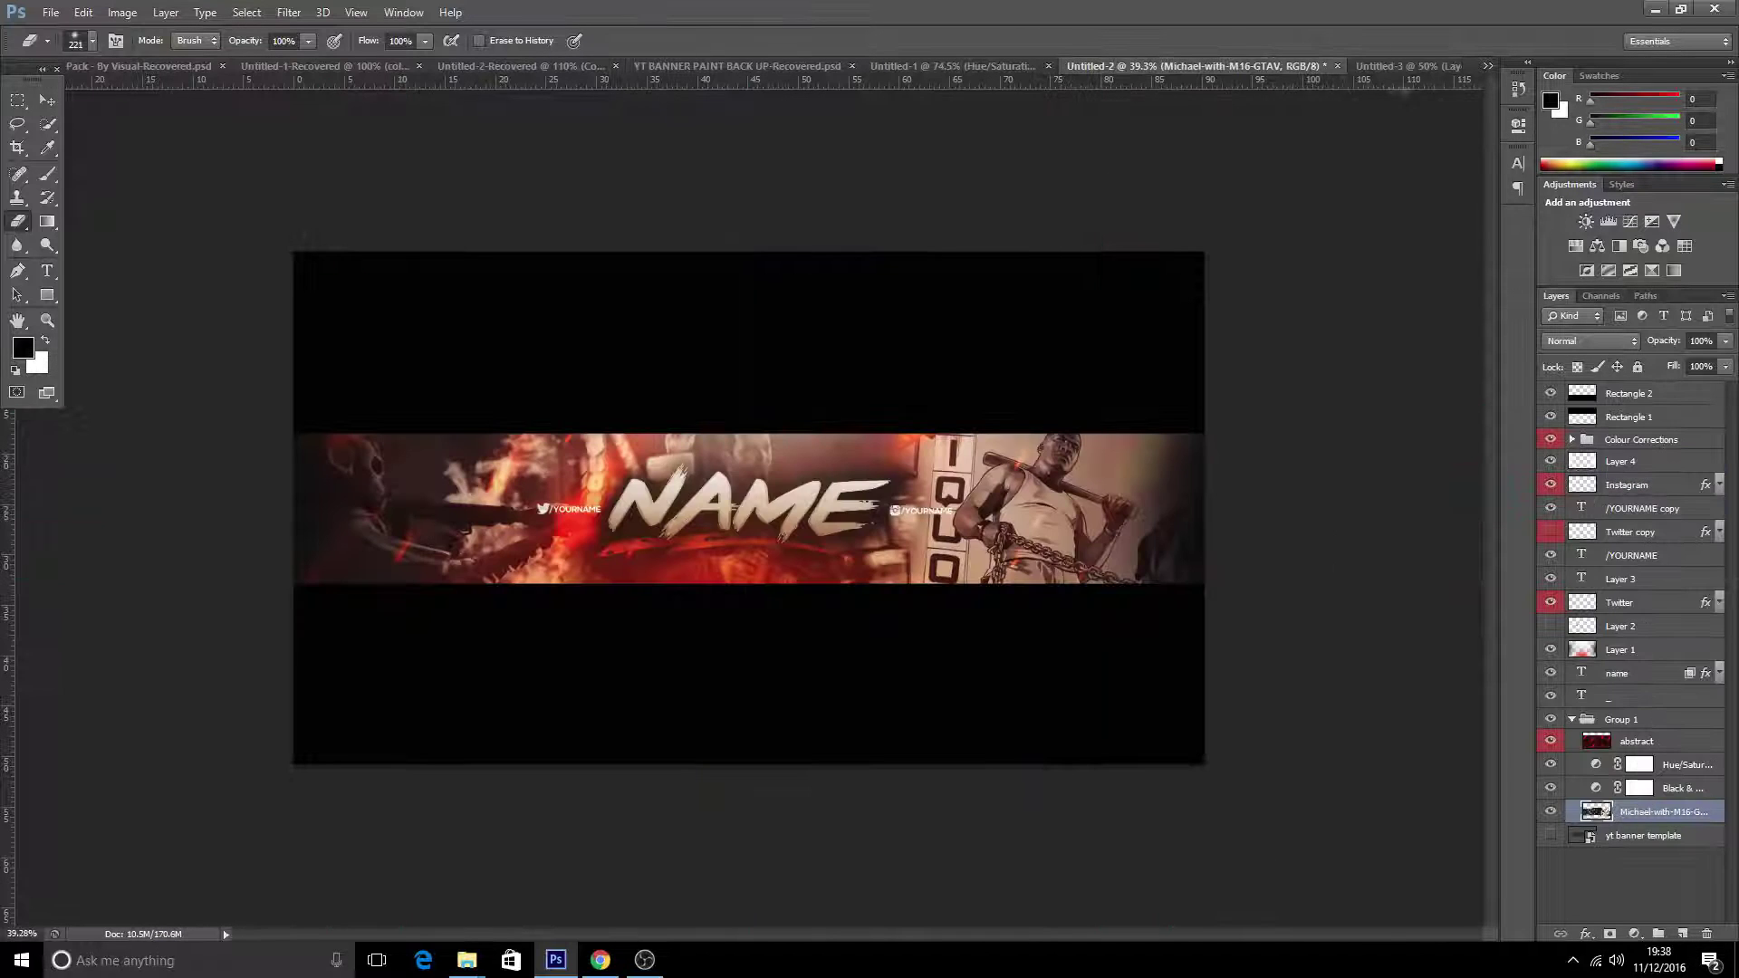
{"action": "left_click", "coordinate": [1406, 66]}
{"action": "left_click", "coordinate": [138, 66]}
{"action": "scroll", "coordinate": [1560, 797], "scroll_direction": "down", "scroll_amount": 5}
{"action": "left_click", "coordinate": [1552, 796]}
{"action": "left_click", "coordinate": [1551, 780]}
{"action": "scroll", "coordinate": [1566, 688], "scroll_direction": "up", "scroll_amount": 4}
{"action": "scroll", "coordinate": [1580, 725], "scroll_direction": "down", "scroll_amount": 6}
{"action": "left_click", "coordinate": [1585, 848]}
{"action": "scroll", "coordinate": [1583, 842], "scroll_direction": "down", "scroll_amount": 3}
{"action": "left_click", "coordinate": [1550, 839]}
{"action": "left_click", "coordinate": [1648, 839]}
{"action": "left_click", "coordinate": [49, 100]}
{"action": "left_click_drag", "start_coordinate": [507, 362], "coordinate": [543, 538]}
{"action": "left_click_drag", "start_coordinate": [544, 539], "coordinate": [581, 556]}
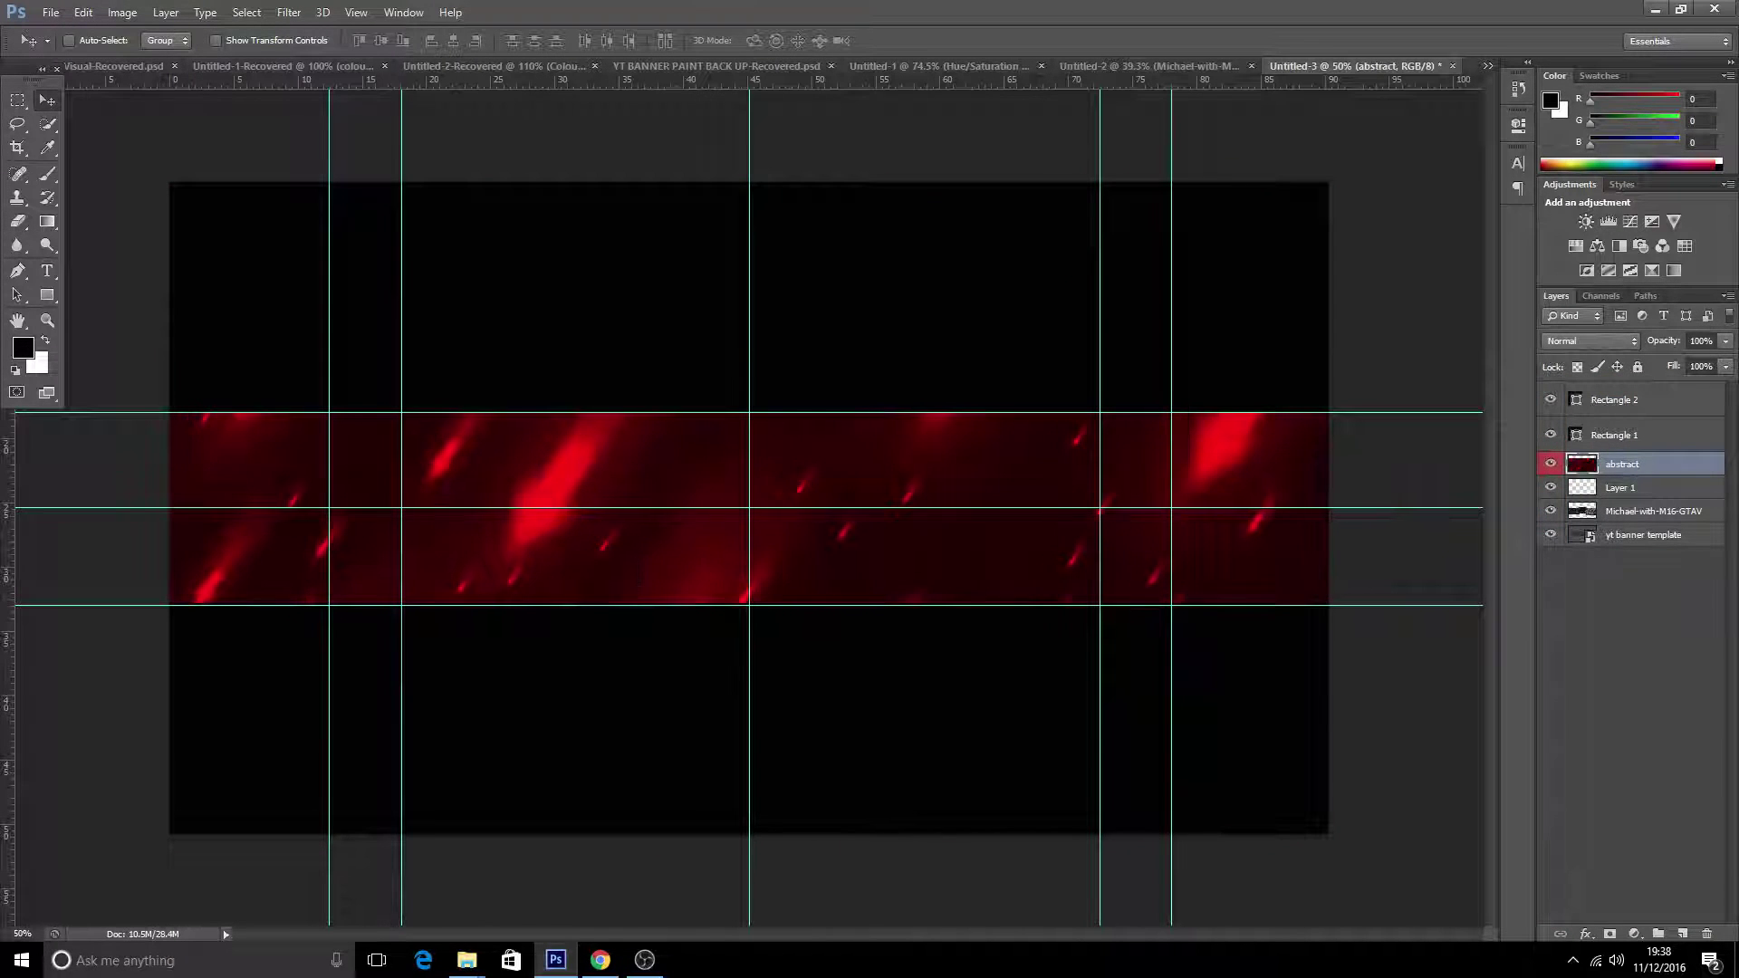
- Adjust the abstract layer slightly with Hue/Saturation and set its blend mode to Linear Dodge (Add)
{"action": "key", "text": "ctrl+u"}
{"action": "left_click_drag", "start_coordinate": [1134, 274], "coordinate": [1150, 281]}
{"action": "left_click", "coordinate": [1340, 186]}
{"action": "left_click", "coordinate": [1590, 340]}
{"action": "left_click", "coordinate": [1589, 532]}
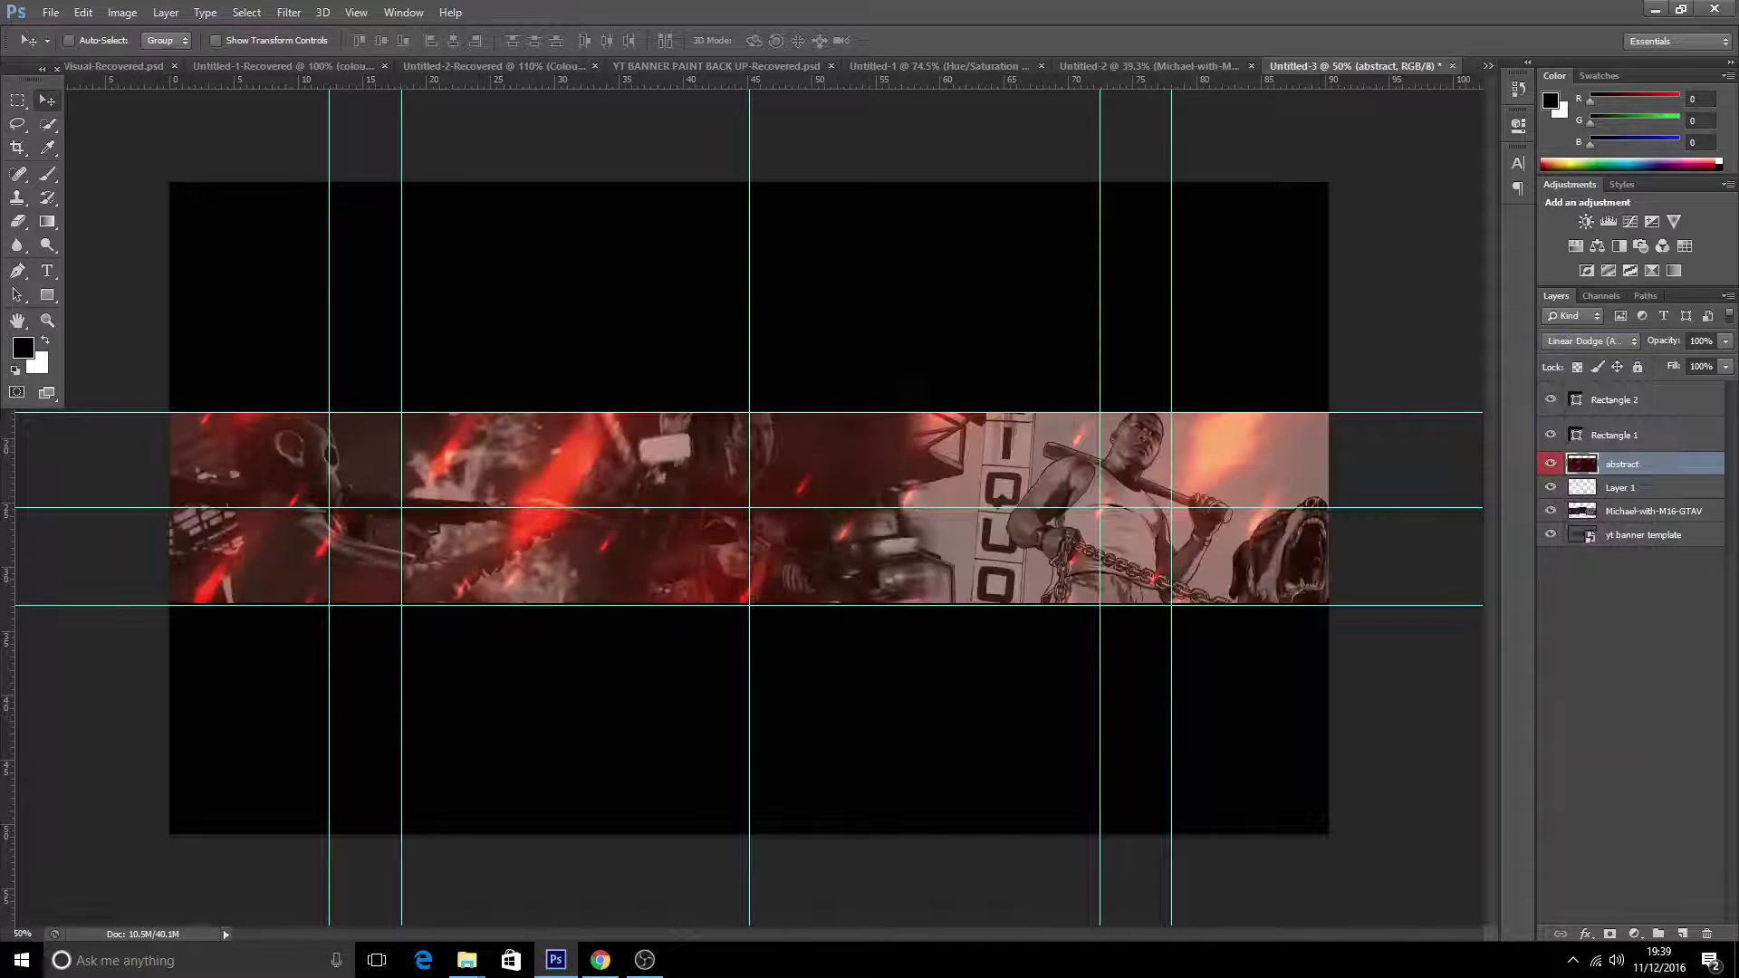
- Enlarge the abstract texture and shift it so its bright flare sits over the left part of the strip
{"action": "key", "text": "ctrl+t"}
{"action": "left_click_drag", "start_coordinate": [170, 288], "coordinate": [44, 209]}
{"action": "left_click_drag", "start_coordinate": [467, 476], "coordinate": [502, 460]}
{"action": "key", "text": "Return"}
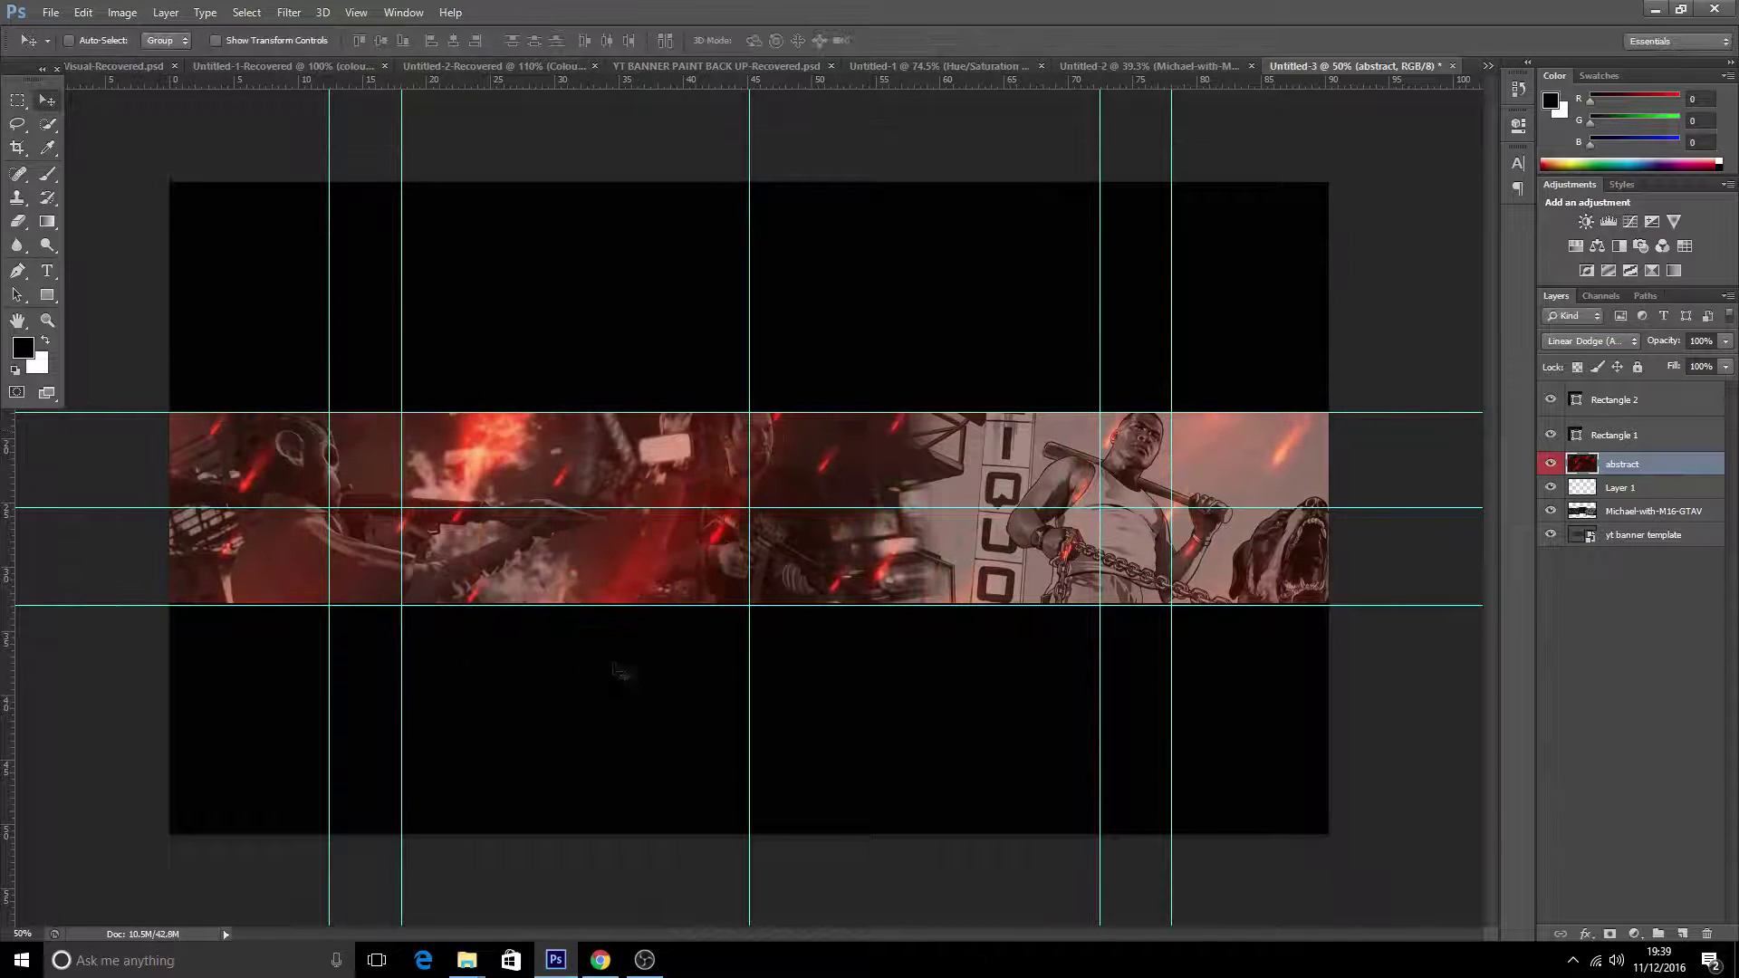
- Check the banner against the other open designs and group the abstract, Layer 1 and Michael-with-M16-GTAV layers
{"action": "left_click", "coordinate": [971, 67]}
{"action": "left_click", "coordinate": [1177, 66]}
{"action": "left_click", "coordinate": [1453, 66]}
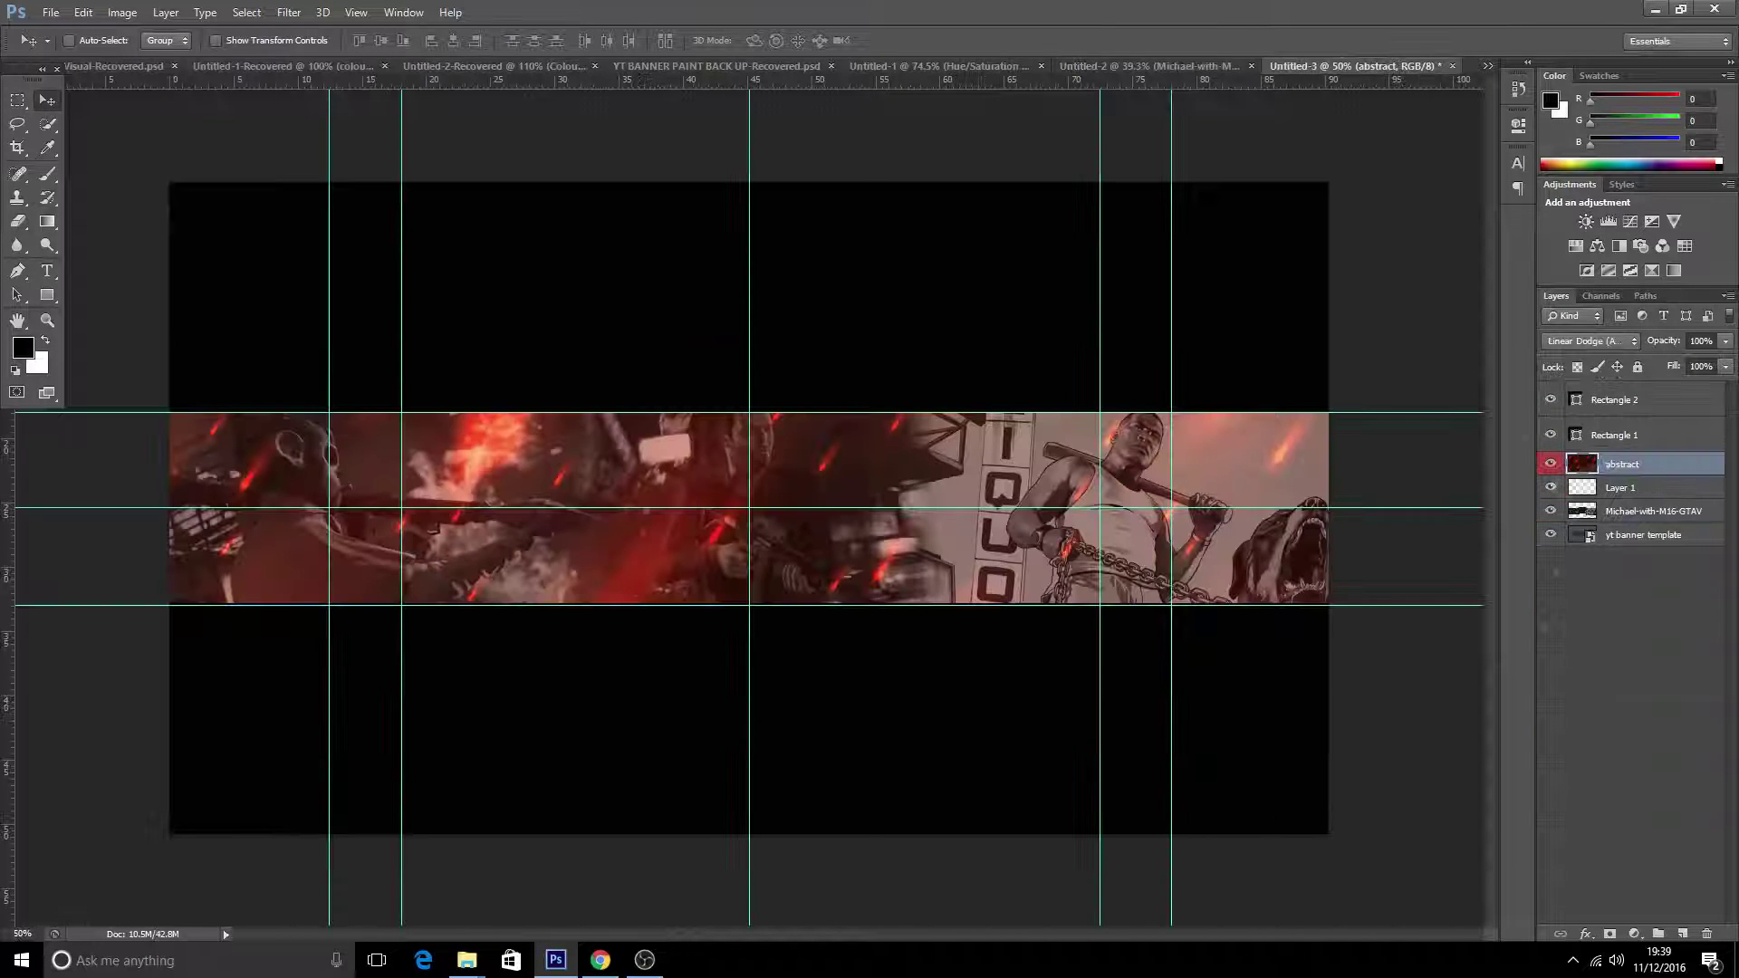
{"action": "left_click", "coordinate": [1627, 489], "text": "ctrl"}
{"action": "left_click", "coordinate": [1630, 512], "text": "ctrl"}
{"action": "key", "text": "ctrl+g"}
{"action": "left_click", "coordinate": [1682, 933]}
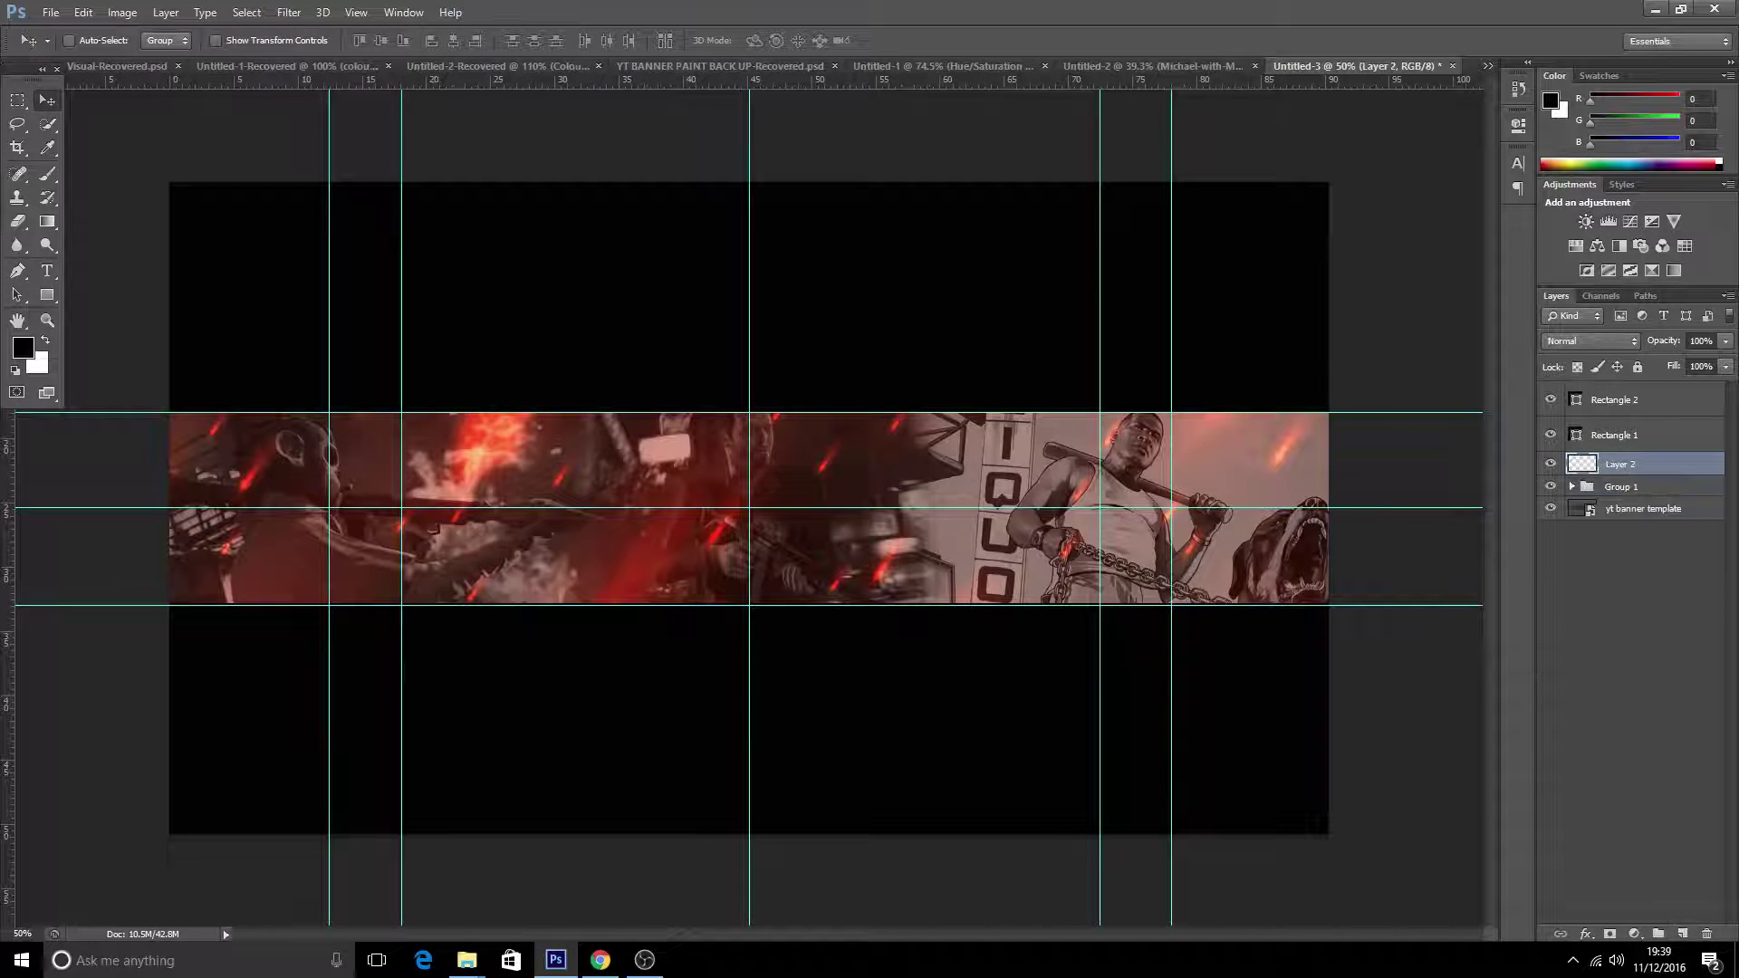
{"action": "right_click", "coordinate": [1696, 472]}
{"action": "left_click", "coordinate": [1467, 329]}
{"action": "left_click", "coordinate": [780, 356]}
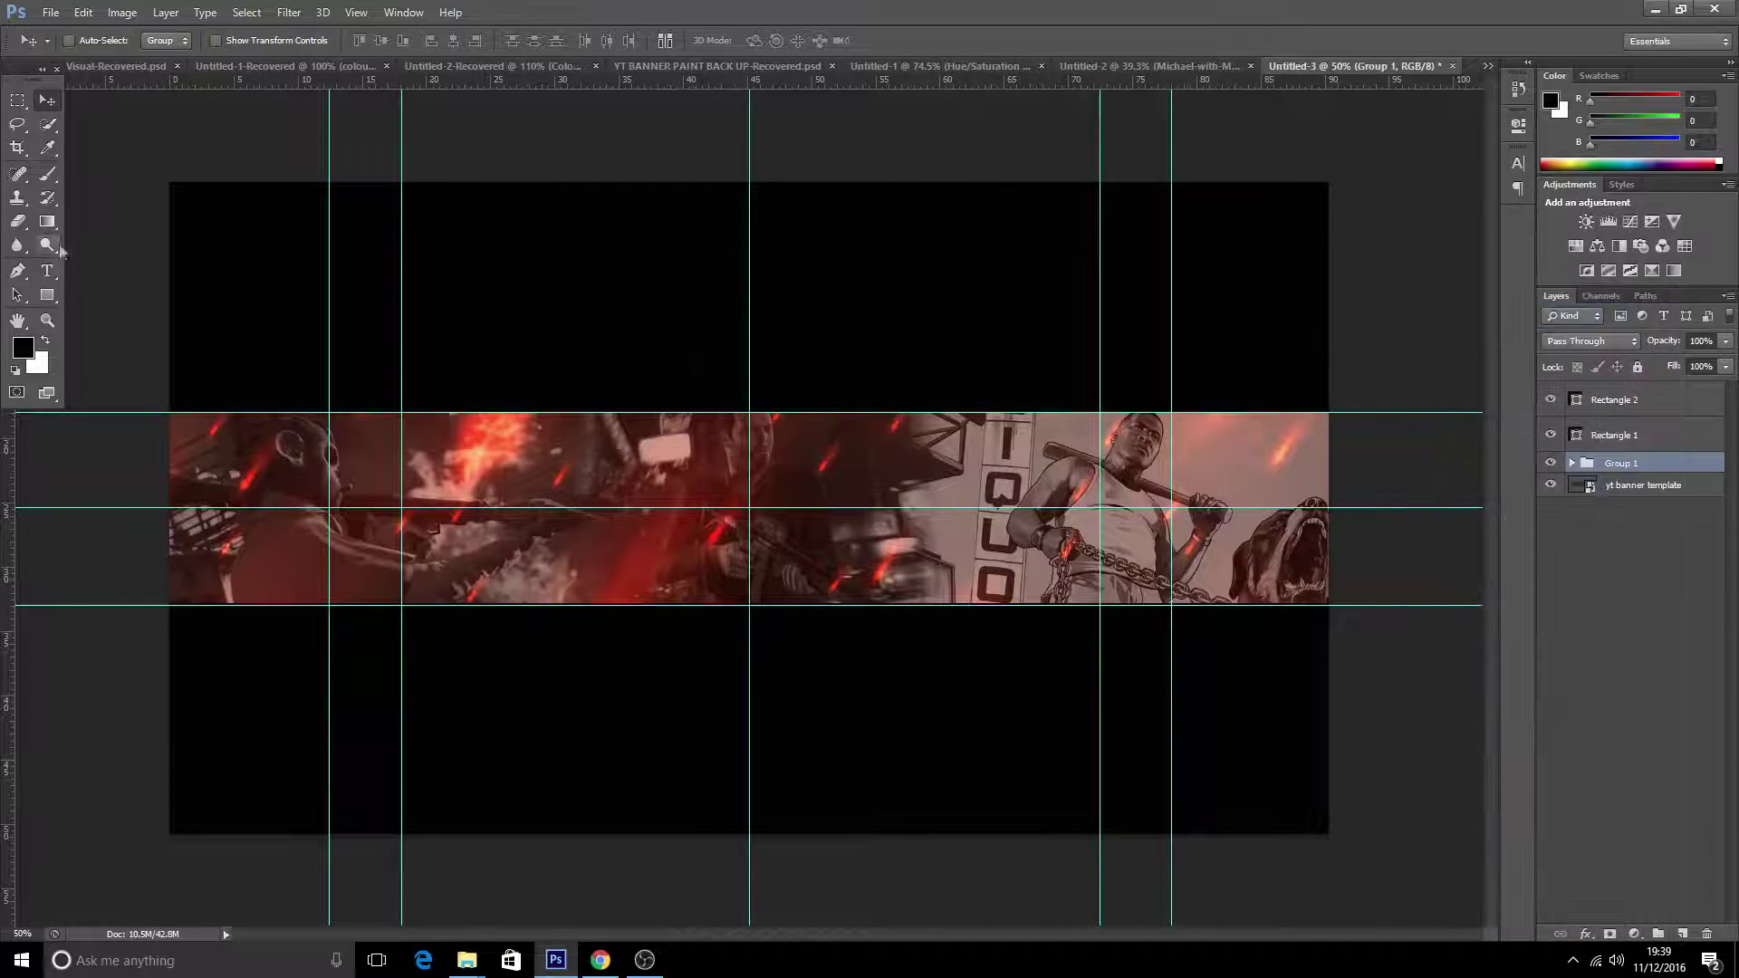
- Add the text "NAME" in white with the BRUSHSTRIKE font near the centre of the banner
{"action": "left_click", "coordinate": [47, 270]}
{"action": "left_click", "coordinate": [157, 40]}
{"action": "left_click", "coordinate": [698, 533]}
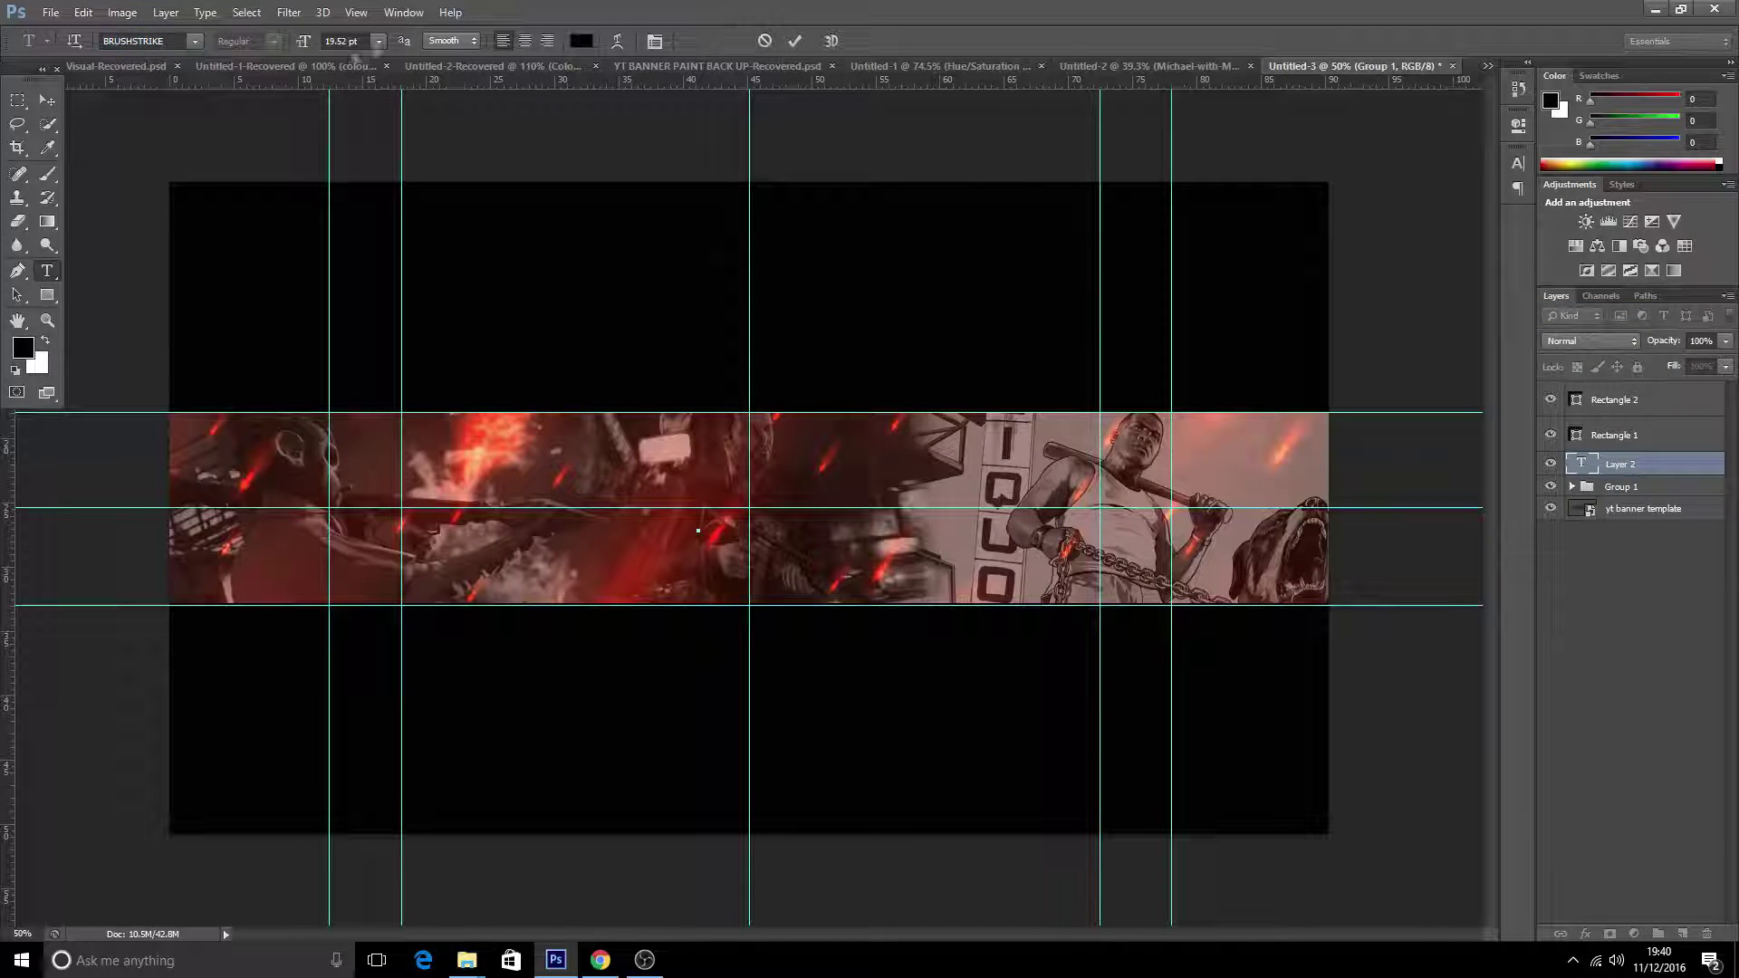
{"action": "type", "text": "NAME"}
{"action": "left_click", "coordinate": [580, 40]}
{"action": "left_click", "coordinate": [1113, 676]}
{"action": "left_click", "coordinate": [1527, 664]}
{"action": "left_click", "coordinate": [794, 40]}
- Try enlarging the NAME text to about 220% across the banner's centre, cancel the transform and delete the text layer
{"action": "key", "text": "ctrl+t"}
{"action": "left_click_drag", "start_coordinate": [865, 476], "coordinate": [1003, 366]}
{"action": "left_click_drag", "start_coordinate": [955, 517], "coordinate": [844, 572]}
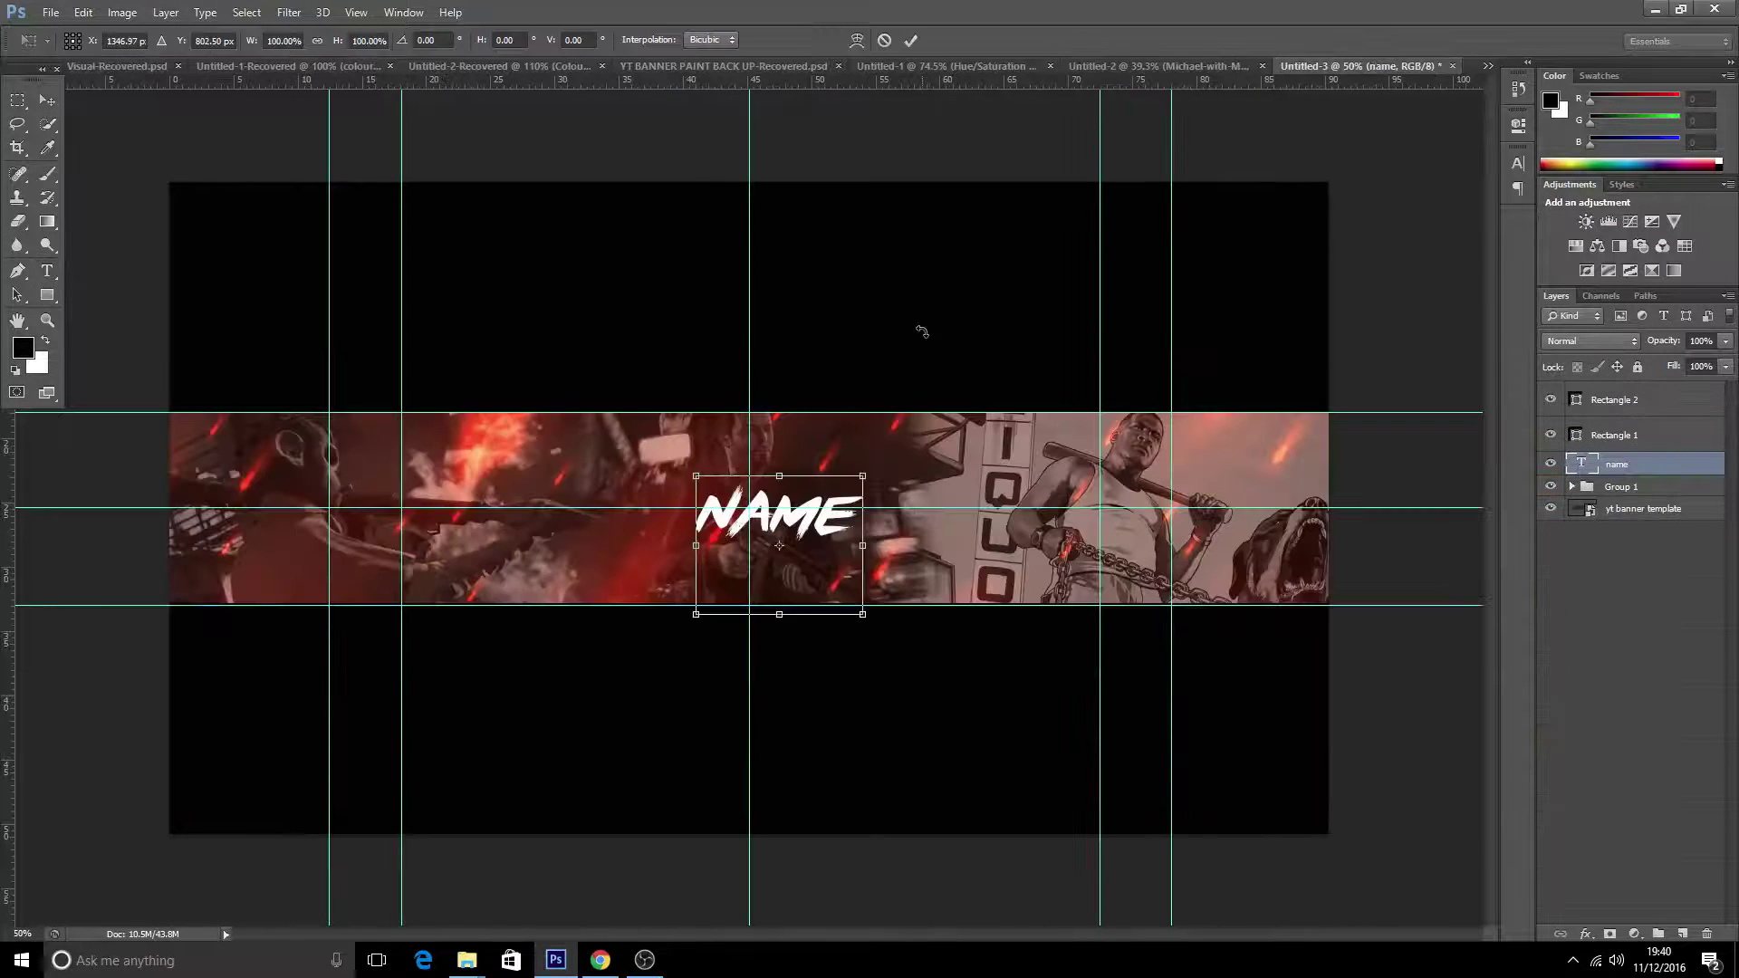
{"action": "left_click_drag", "start_coordinate": [695, 477], "coordinate": [450, 366]}
{"action": "left_click_drag", "start_coordinate": [688, 435], "coordinate": [763, 527]}
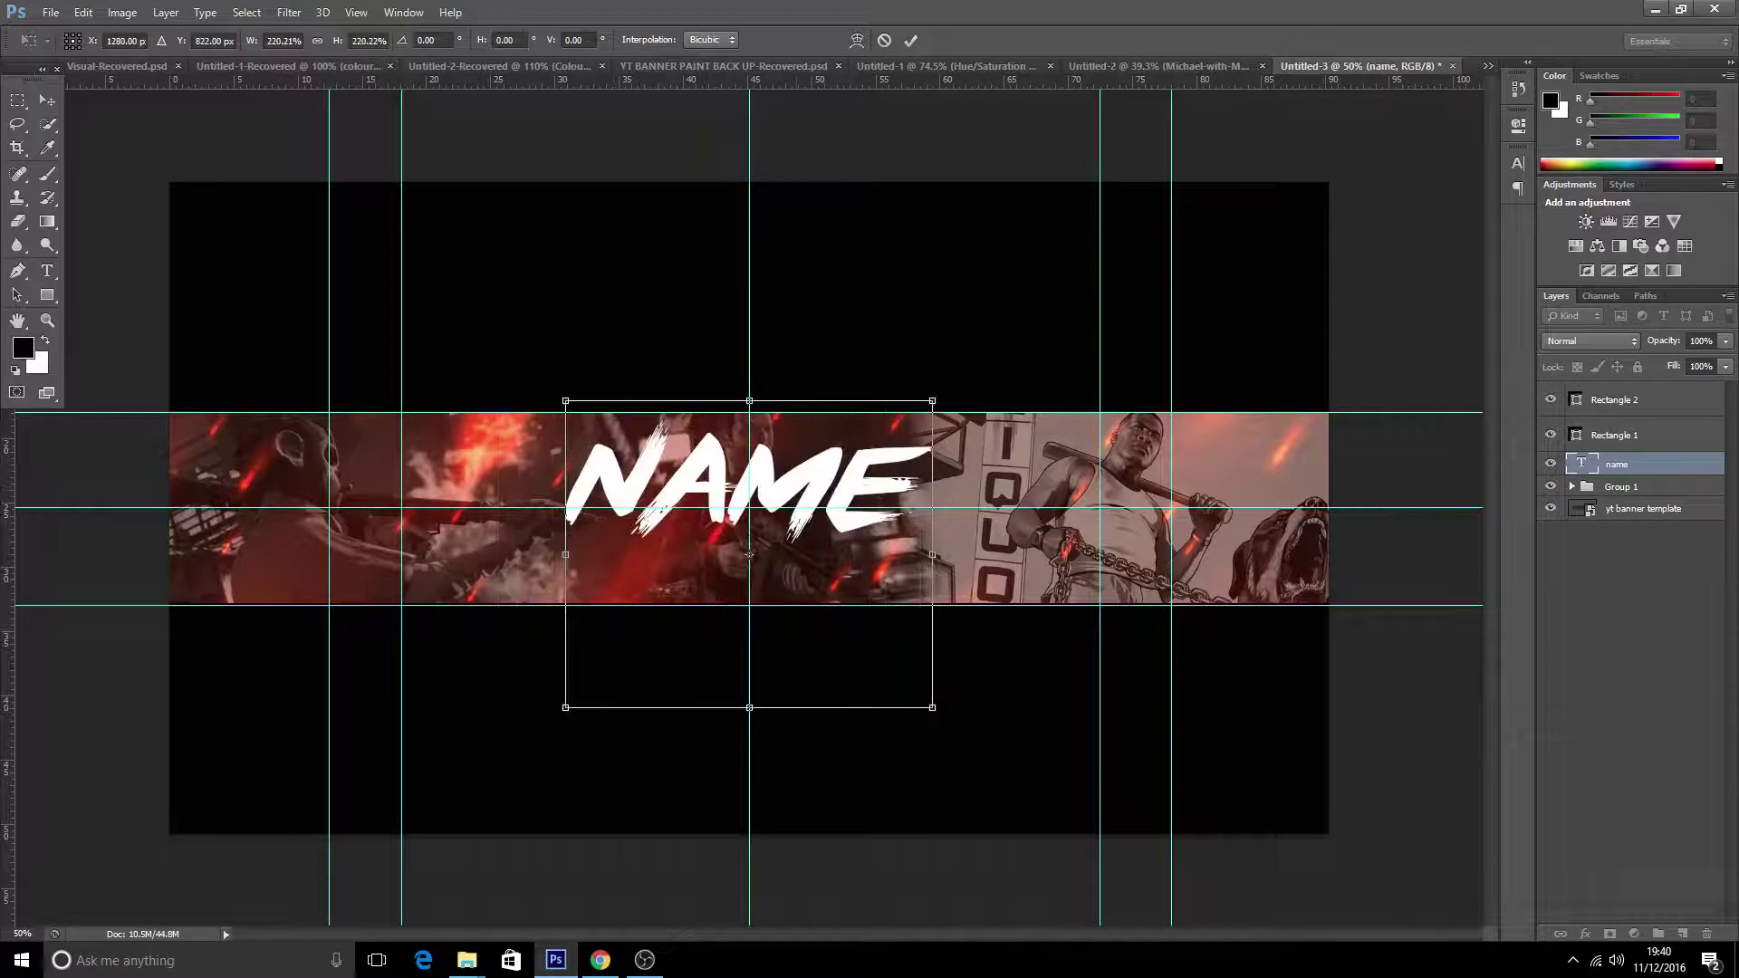
{"action": "left_click_drag", "start_coordinate": [932, 400], "coordinate": [900, 427]}
{"action": "left_click_drag", "start_coordinate": [777, 525], "coordinate": [803, 485]}
{"action": "key", "text": "Escape"}
{"action": "right_click", "coordinate": [1630, 464]}
{"action": "left_click", "coordinate": [1485, 288]}
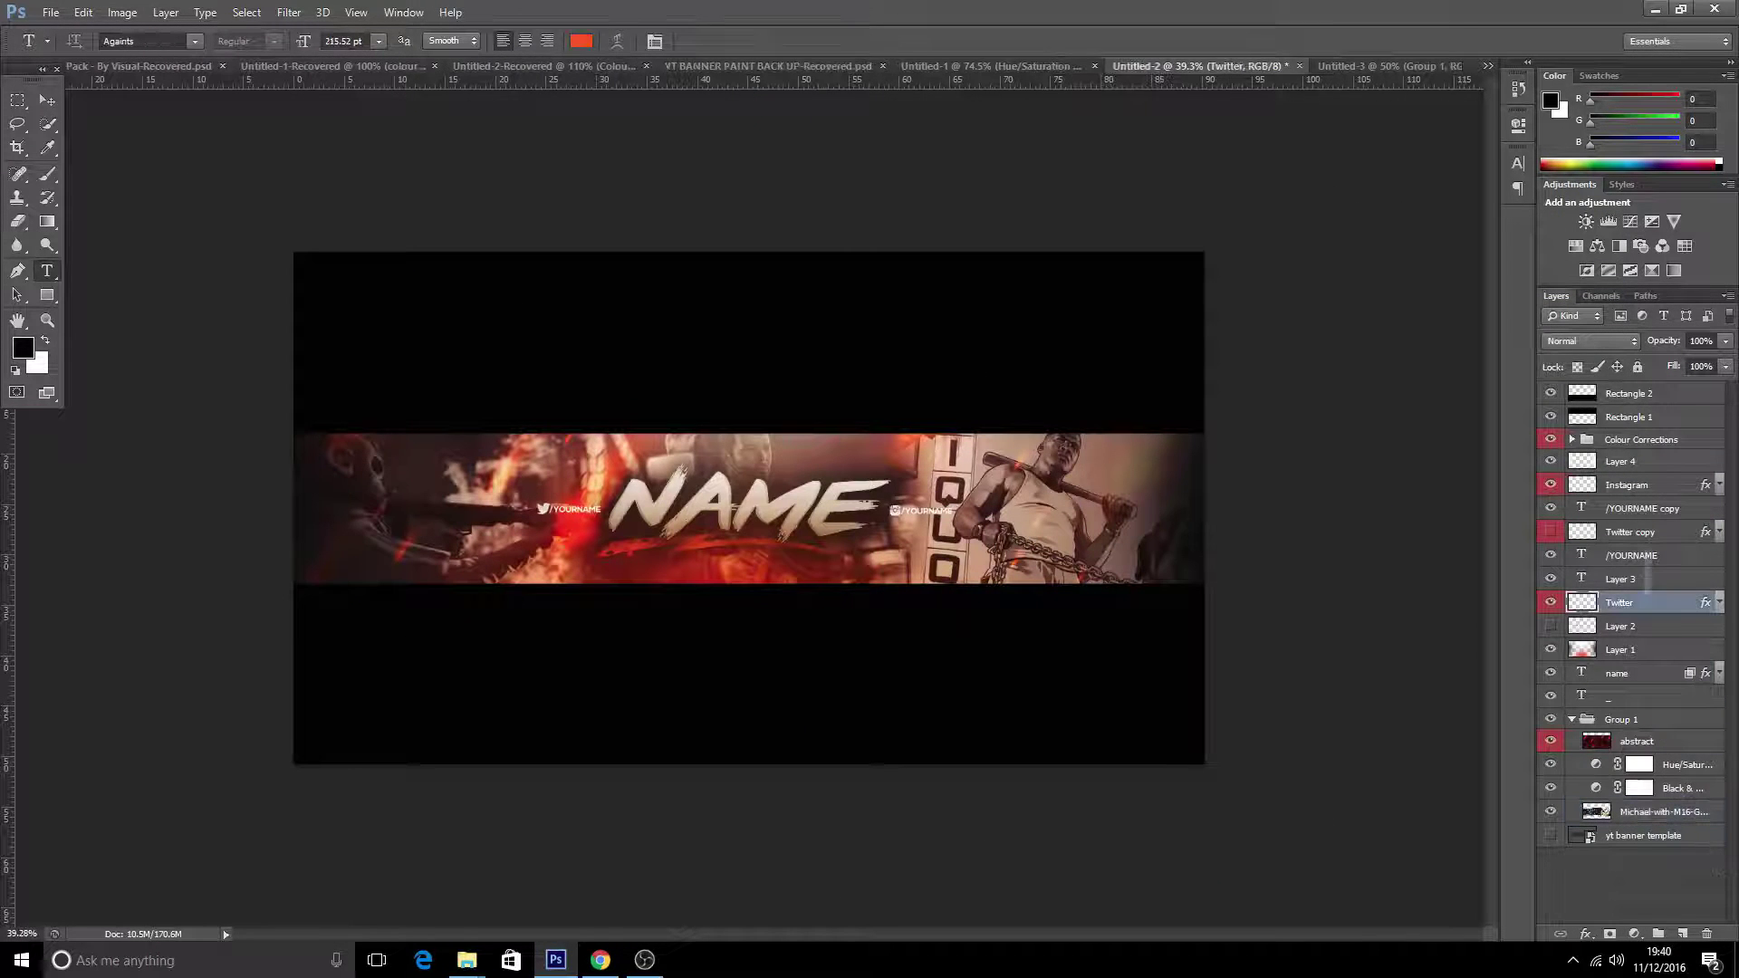
- Copy the styled name text and its brush-stroke underline from Untitled-2 into Untitled-3 and centre them on the banner
{"action": "left_click", "coordinate": [1616, 673]}
{"action": "left_click", "coordinate": [1609, 696], "text": "shift"}
{"action": "left_click", "coordinate": [46, 101]}
{"action": "mouse_move", "coordinate": [715, 505]}
{"action": "left_mouse_down"}
{"action": "mouse_move", "coordinate": [1414, 51]}
{"action": "mouse_move", "coordinate": [728, 498]}
{"action": "left_mouse_up"}
{"action": "left_click", "coordinate": [1634, 468]}
{"action": "key", "text": "ctrl+t"}
{"action": "mouse_move", "coordinate": [877, 539]}
{"action": "left_mouse_down"}
{"action": "mouse_move", "coordinate": [851, 551]}
{"action": "mouse_move", "coordinate": [851, 536]}
{"action": "left_mouse_up"}
{"action": "key", "text": "Return"}
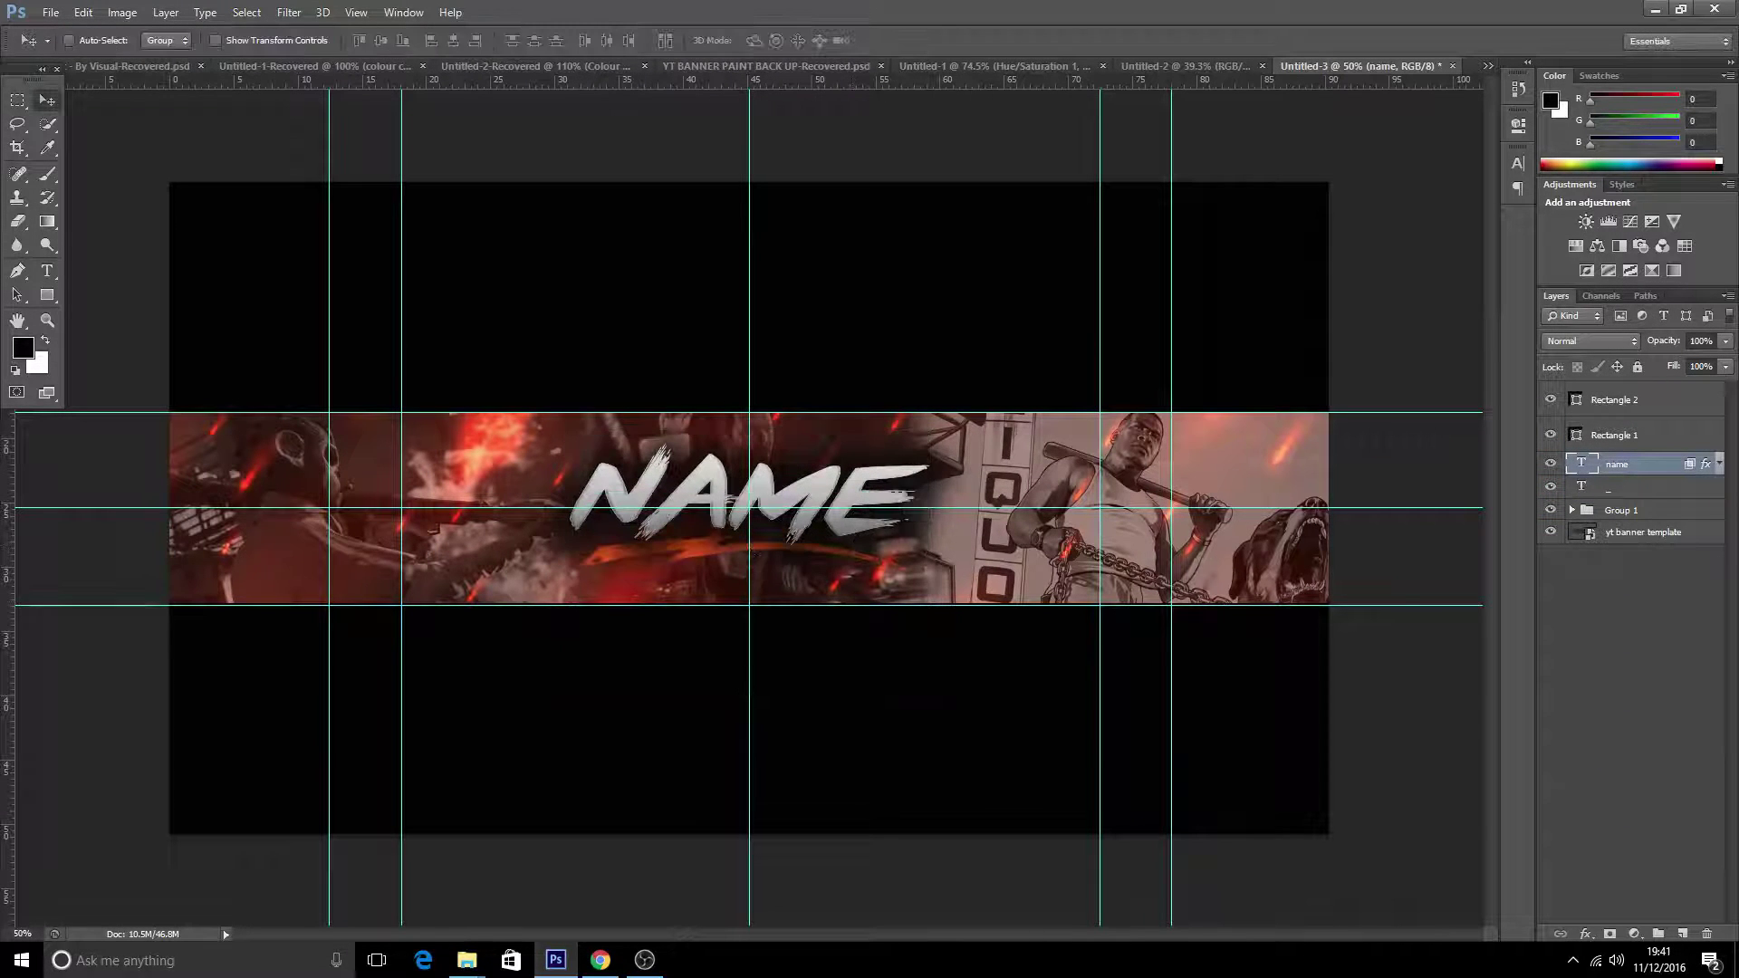
- Compare with the Untitled-2 design and, on a new layer, darken both ends of the banner with a soft 1289 px black brush
{"action": "left_click", "coordinate": [1168, 66]}
{"action": "left_click", "coordinate": [1285, 66]}
{"action": "left_click", "coordinate": [1204, 66]}
{"action": "left_click", "coordinate": [1354, 65]}
{"action": "left_click", "coordinate": [1223, 69]}
{"action": "left_click", "coordinate": [1340, 67]}
{"action": "left_click", "coordinate": [1683, 933]}
{"action": "left_click", "coordinate": [19, 223]}
{"action": "left_click", "coordinate": [47, 174]}
{"action": "scroll", "coordinate": [348, 476], "scroll_direction": "down", "scroll_amount": 5}
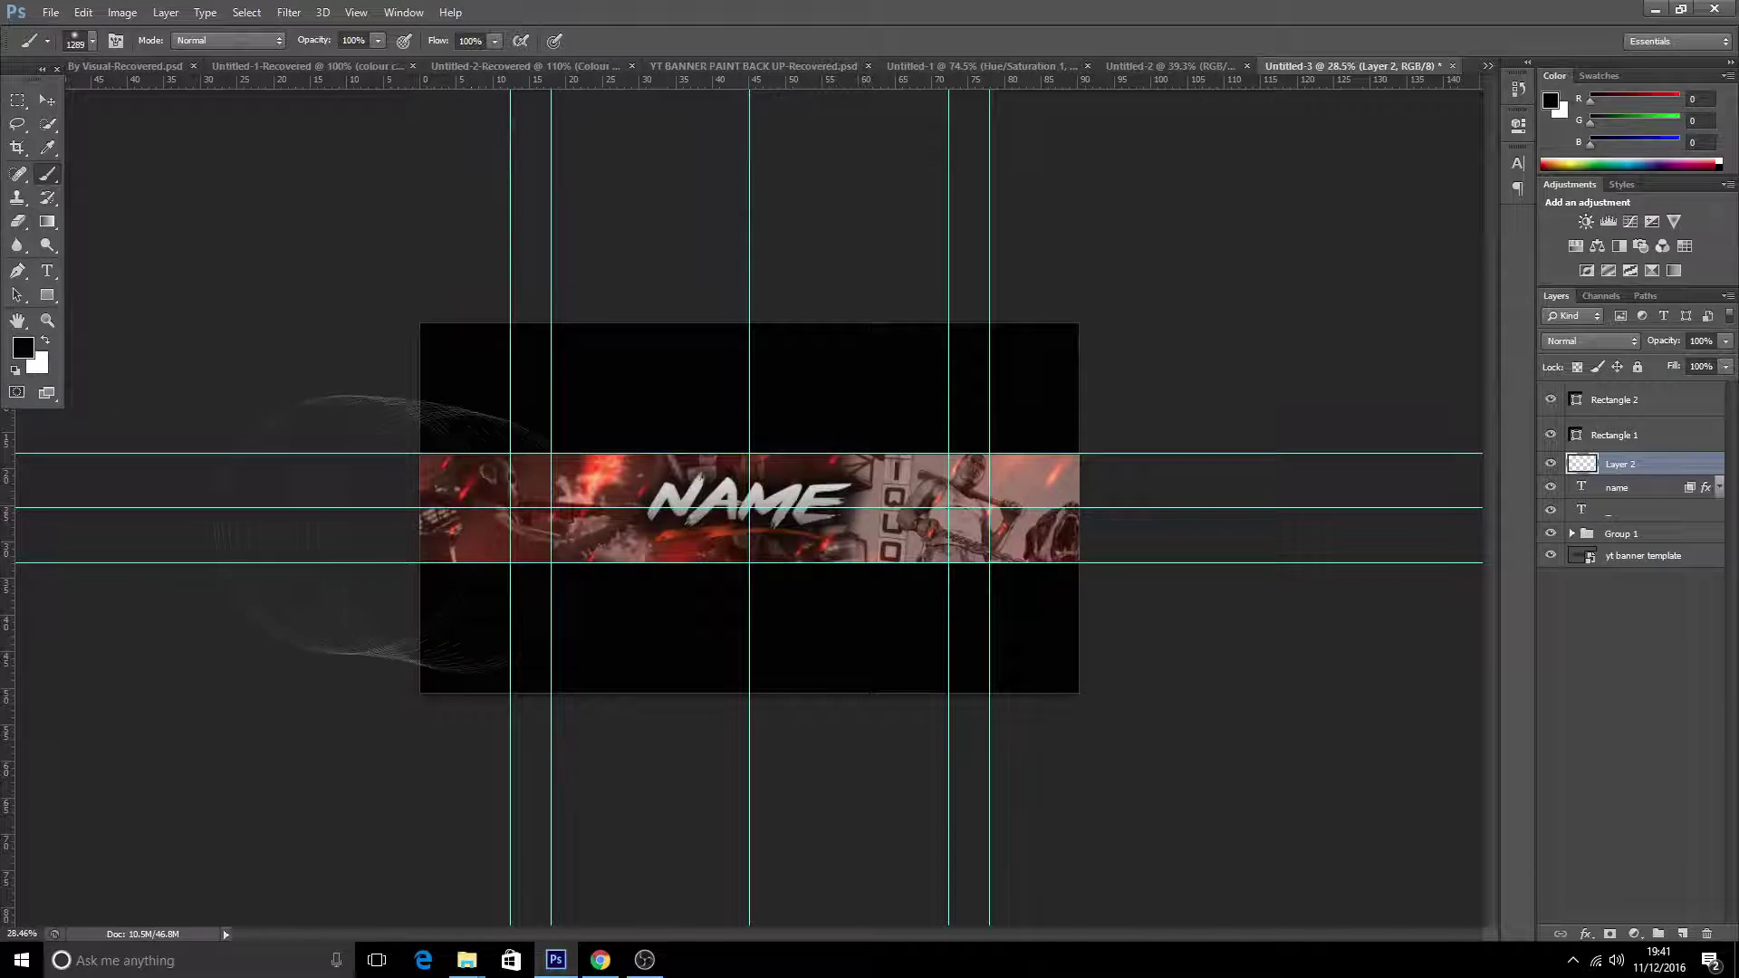
{"action": "left_click_drag", "start_coordinate": [307, 516], "coordinate": [322, 512]}
{"action": "mouse_move", "coordinate": [1215, 515]}
{"action": "left_mouse_down"}
{"action": "mouse_move", "coordinate": [1157, 519]}
{"action": "mouse_move", "coordinate": [1165, 458]}
{"action": "mouse_move", "coordinate": [1199, 508]}
{"action": "left_mouse_up"}
- Paint a soft white glow at the upper centre of the banner strip
{"action": "left_click", "coordinate": [22, 348]}
{"action": "left_click", "coordinate": [1122, 662]}
{"action": "left_click", "coordinate": [1541, 661]}
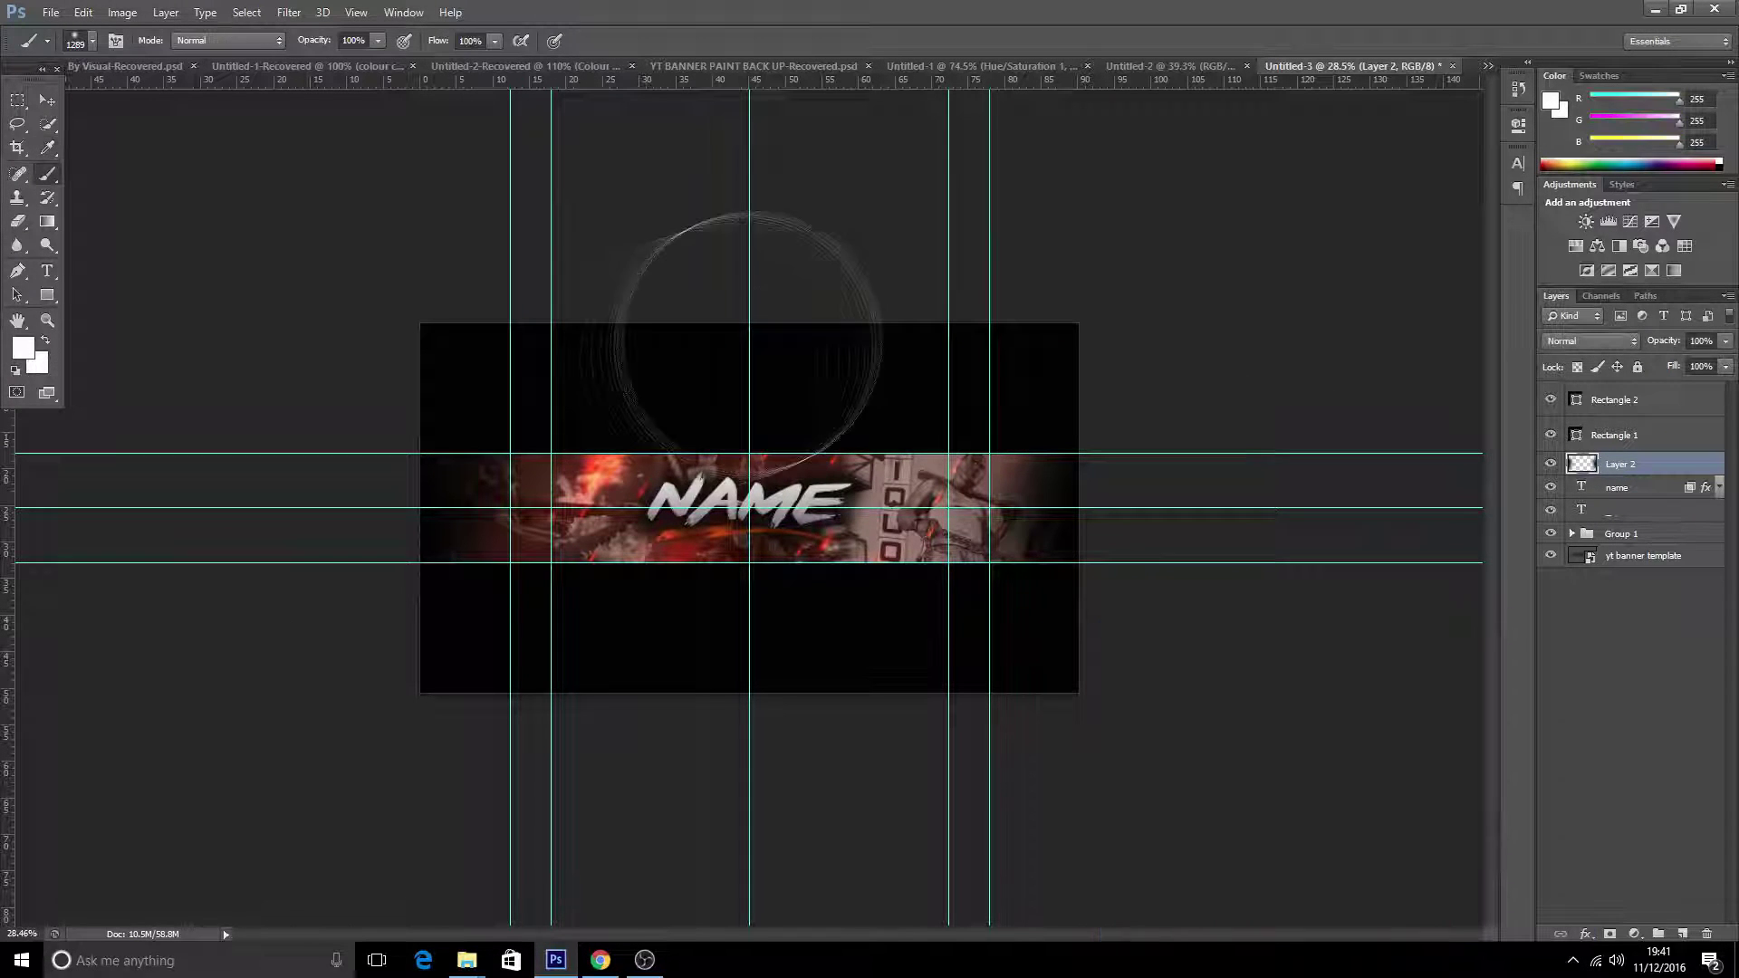
{"action": "left_click", "coordinate": [749, 340]}
- Paint a soft orange glow (RGB 255, 109, 0) at the strip's lower centre and add a new layer above it
{"action": "left_click", "coordinate": [23, 347]}
{"action": "left_click", "coordinate": [1365, 887]}
{"action": "left_click", "coordinate": [1344, 676]}
{"action": "left_click", "coordinate": [1539, 662]}
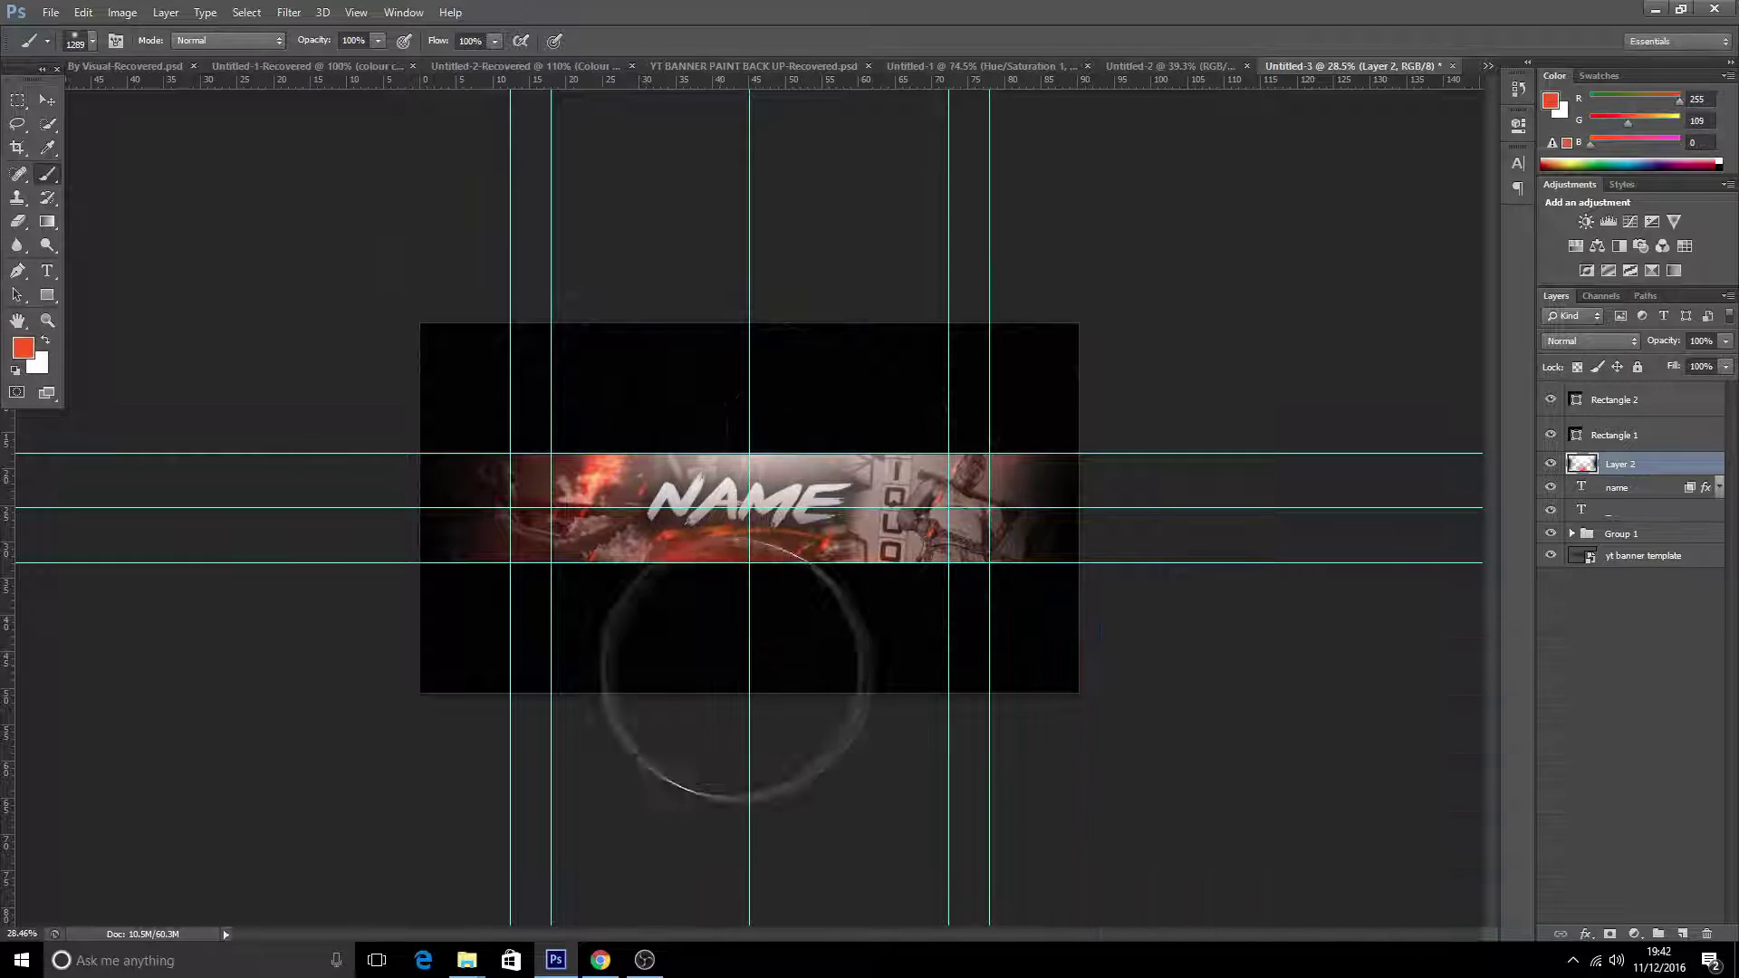
{"action": "scroll", "coordinate": [749, 507], "scroll_direction": "up", "scroll_amount": 3}
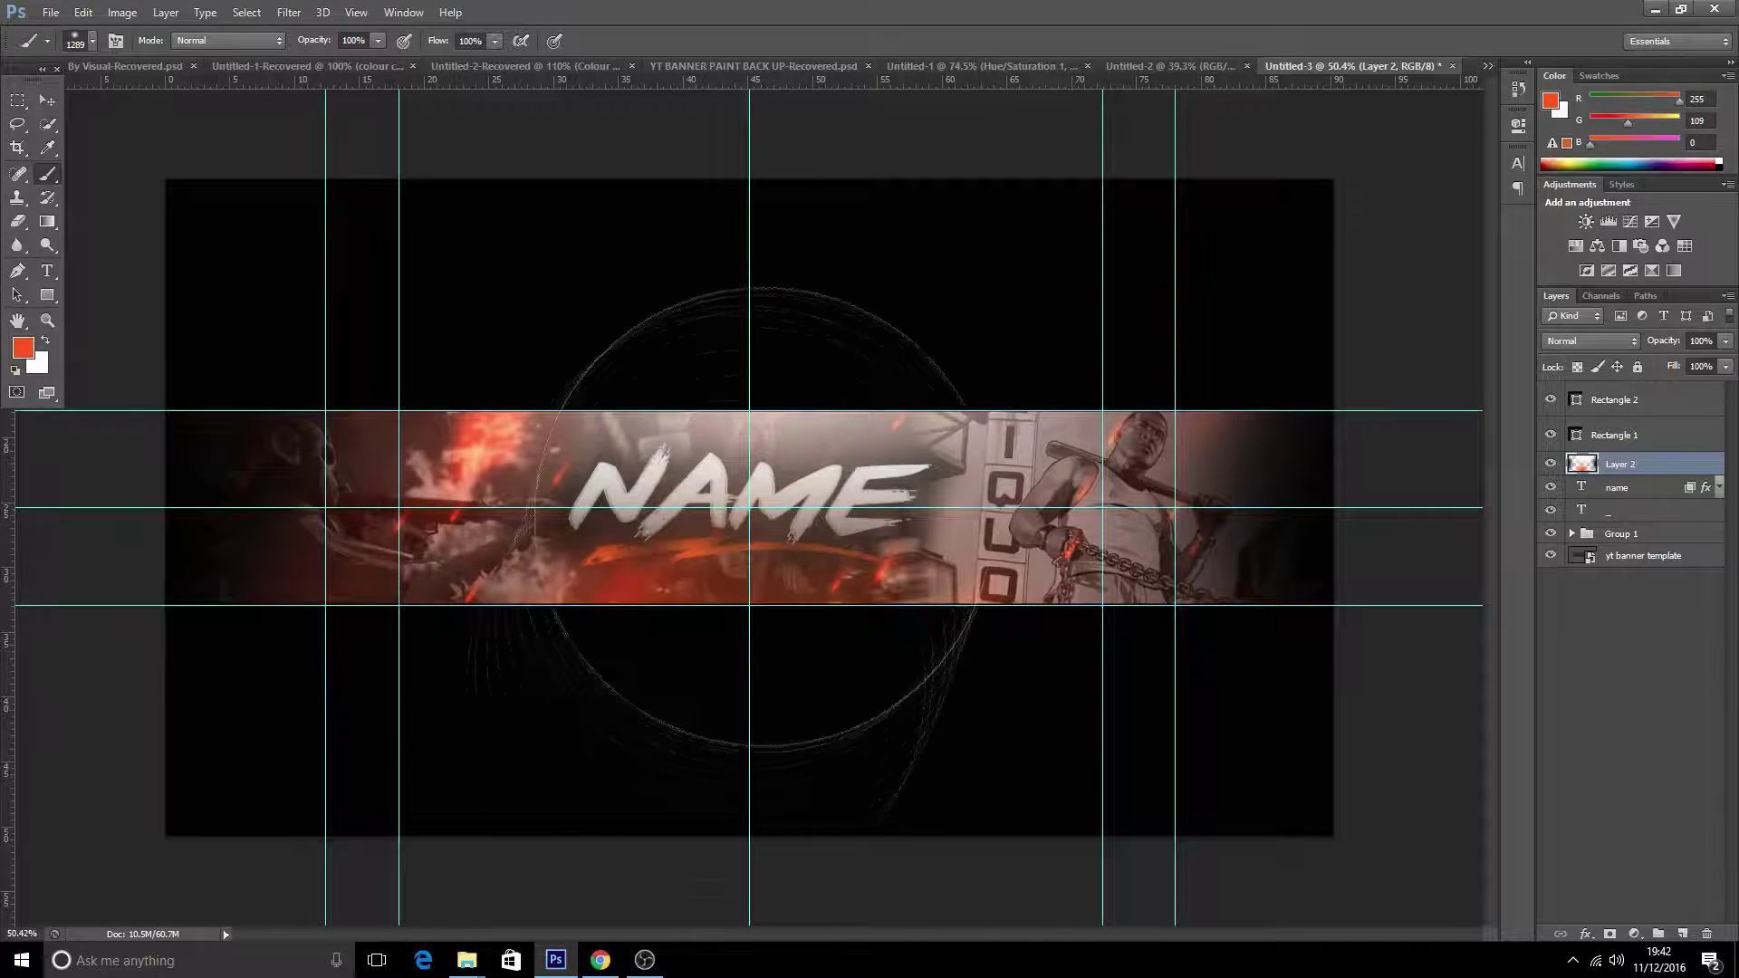
{"action": "scroll", "coordinate": [853, 834], "scroll_direction": "down", "scroll_amount": 2}
{"action": "left_click", "coordinate": [1682, 934]}
{"action": "scroll", "coordinate": [1313, 562], "scroll_direction": "down", "scroll_amount": 1}
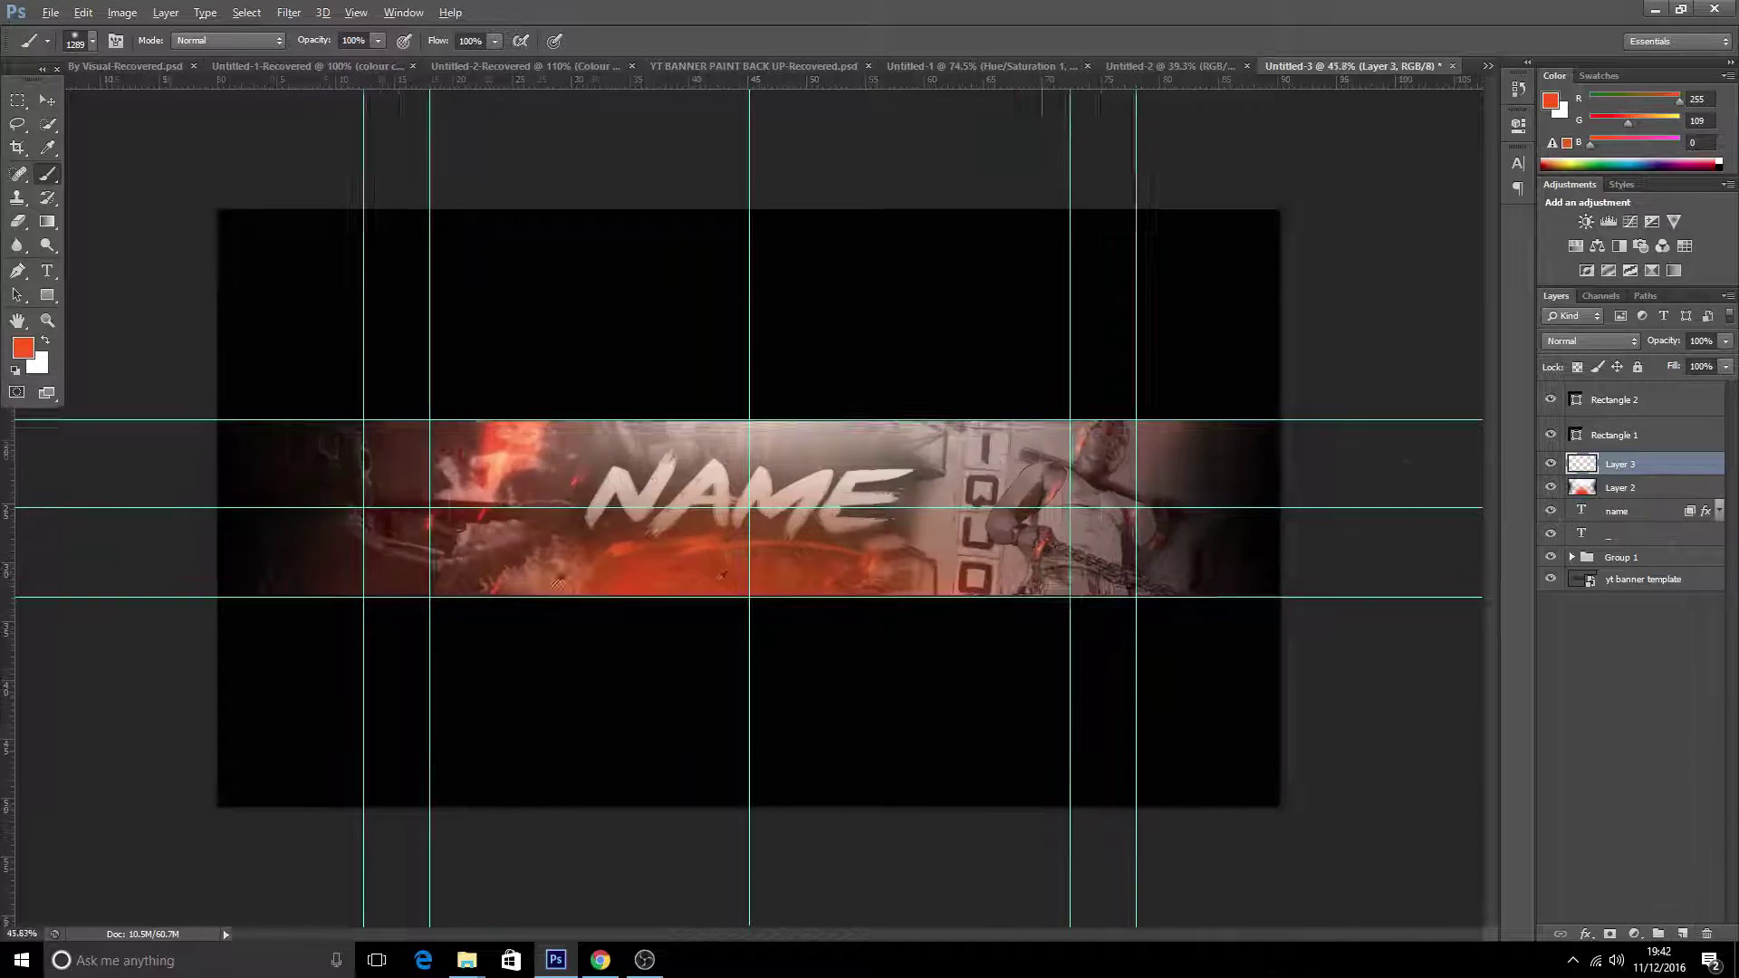
- Copy the Twitter icon from the Pack document's Social Media Icons group into the Untitled-3 banner
{"action": "left_click", "coordinate": [1168, 67]}
{"action": "left_click", "coordinate": [1639, 626]}
{"action": "left_click", "coordinate": [1344, 69]}
{"action": "scroll", "coordinate": [749, 507], "scroll_direction": "up", "scroll_amount": 2}
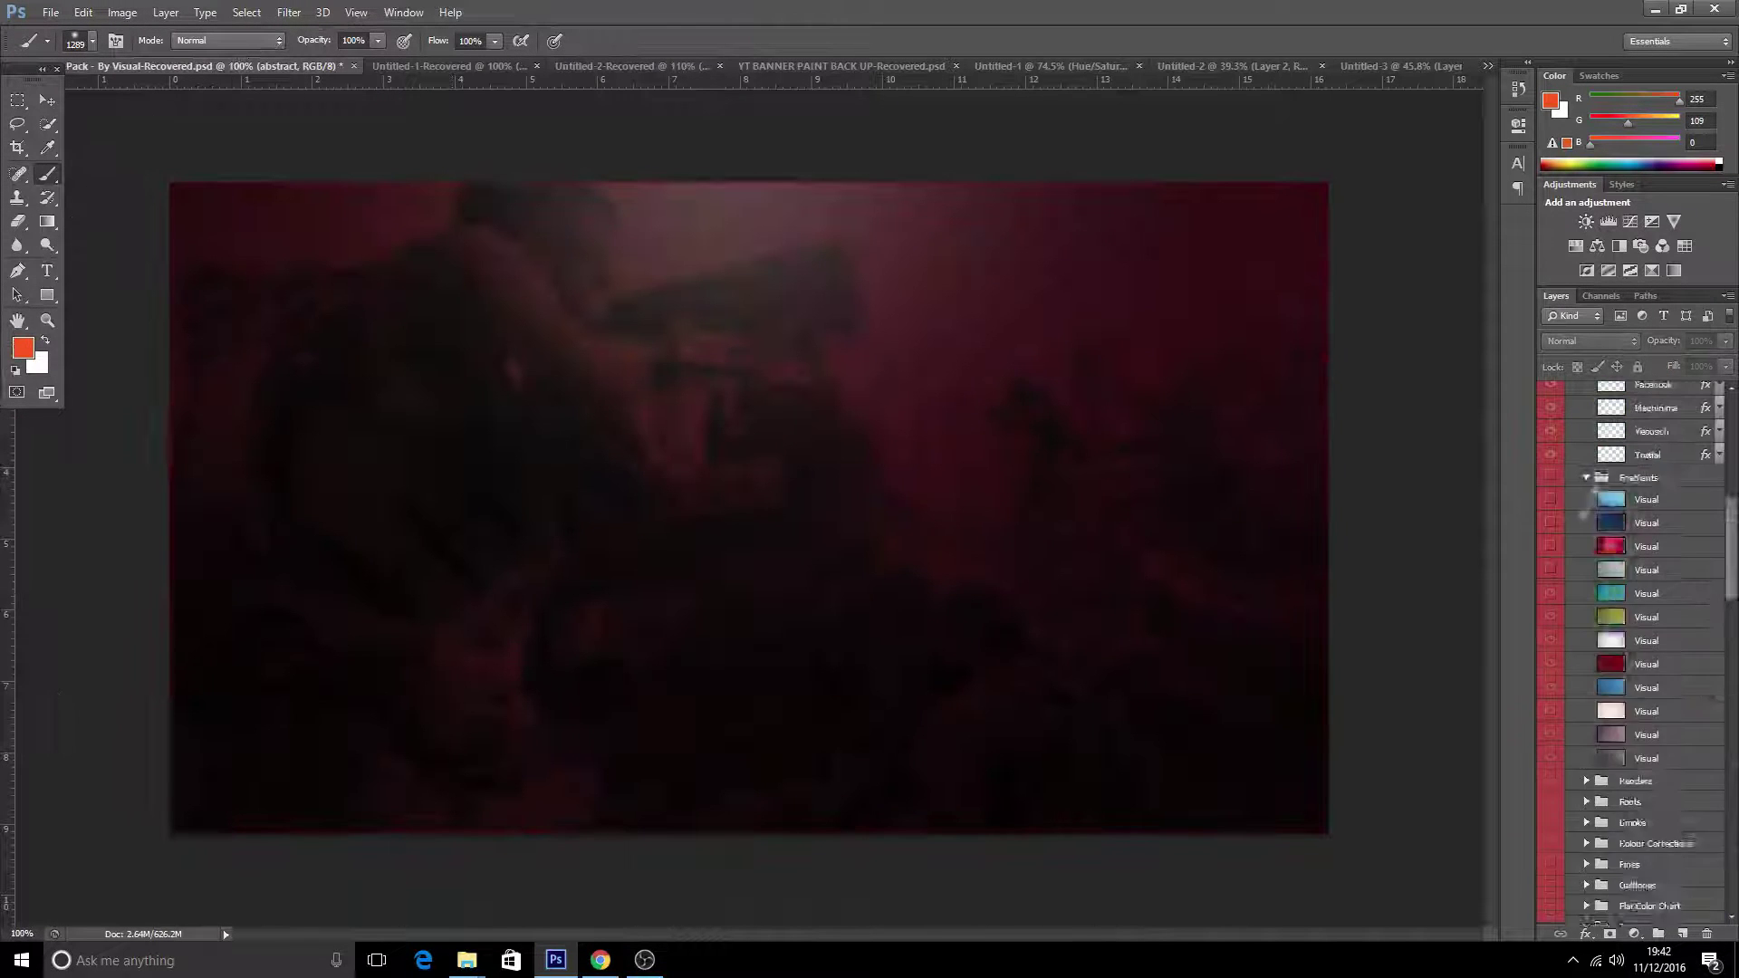
{"action": "scroll", "coordinate": [1655, 766], "scroll_direction": "up", "scroll_amount": 5}
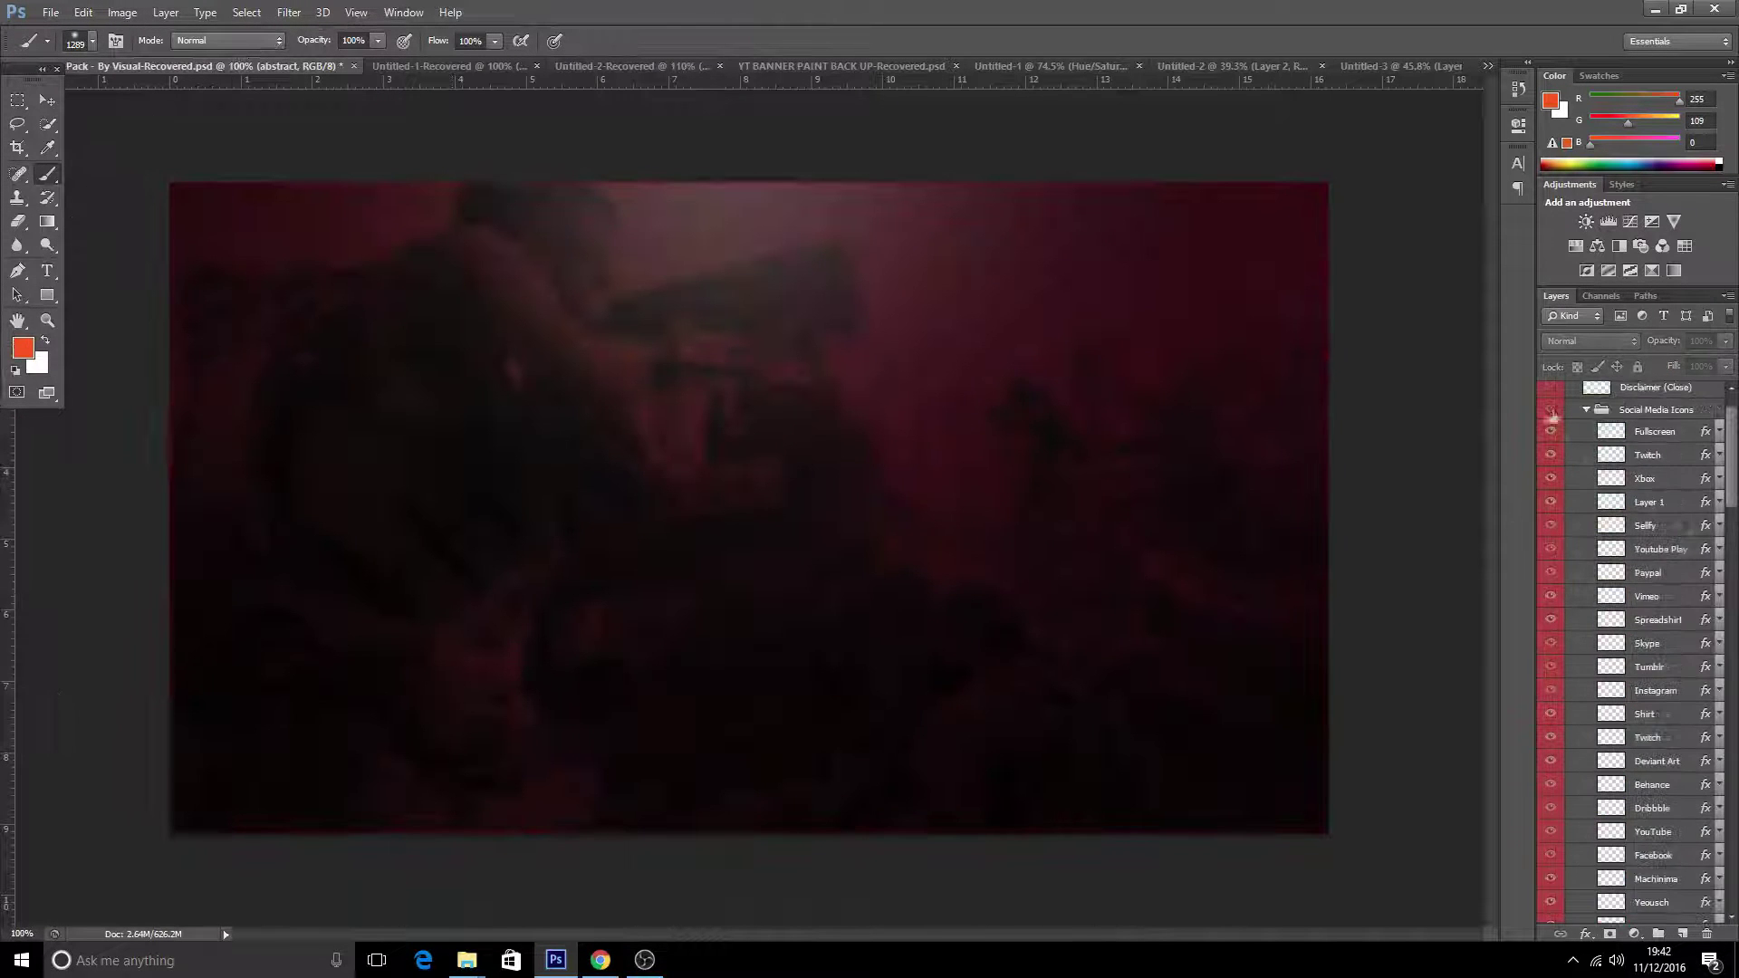
{"action": "left_click", "coordinate": [1650, 808]}
{"action": "key", "text": "v"}
{"action": "left_click_drag", "start_coordinate": [227, 507], "coordinate": [690, 458]}
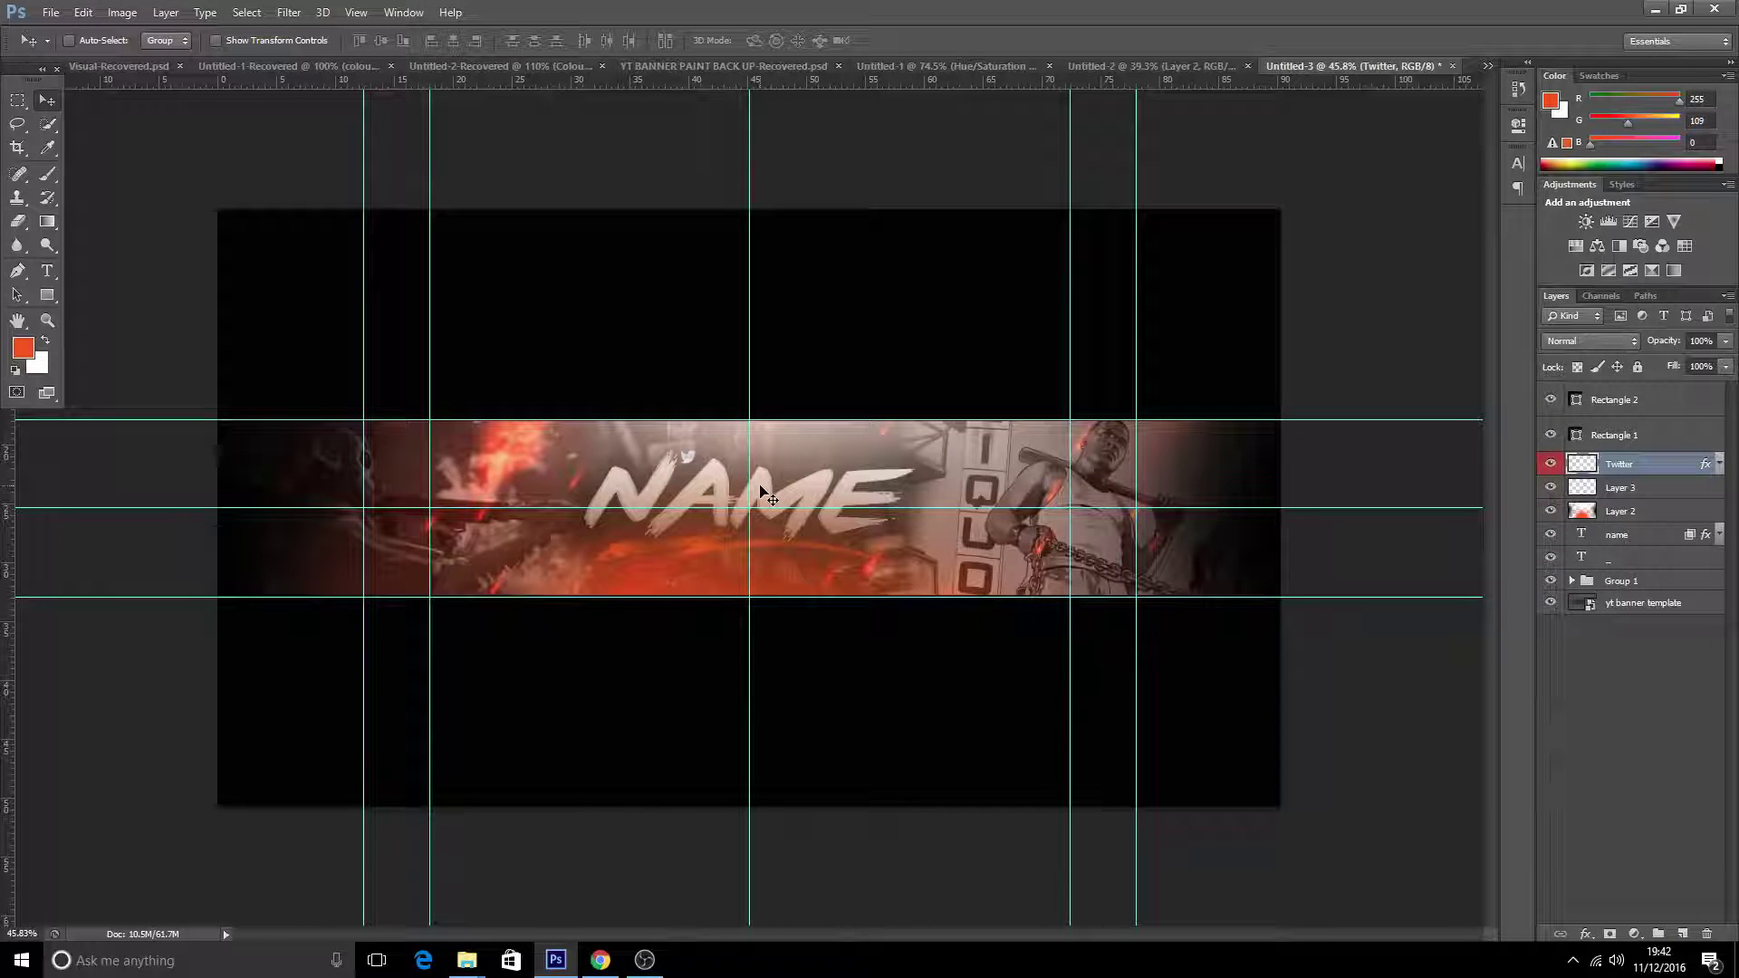
- Move the Twitter icon to the banner's horizontal centre line, just in front of the NAME text
{"action": "scroll", "coordinate": [686, 457], "scroll_direction": "up", "scroll_amount": 4}
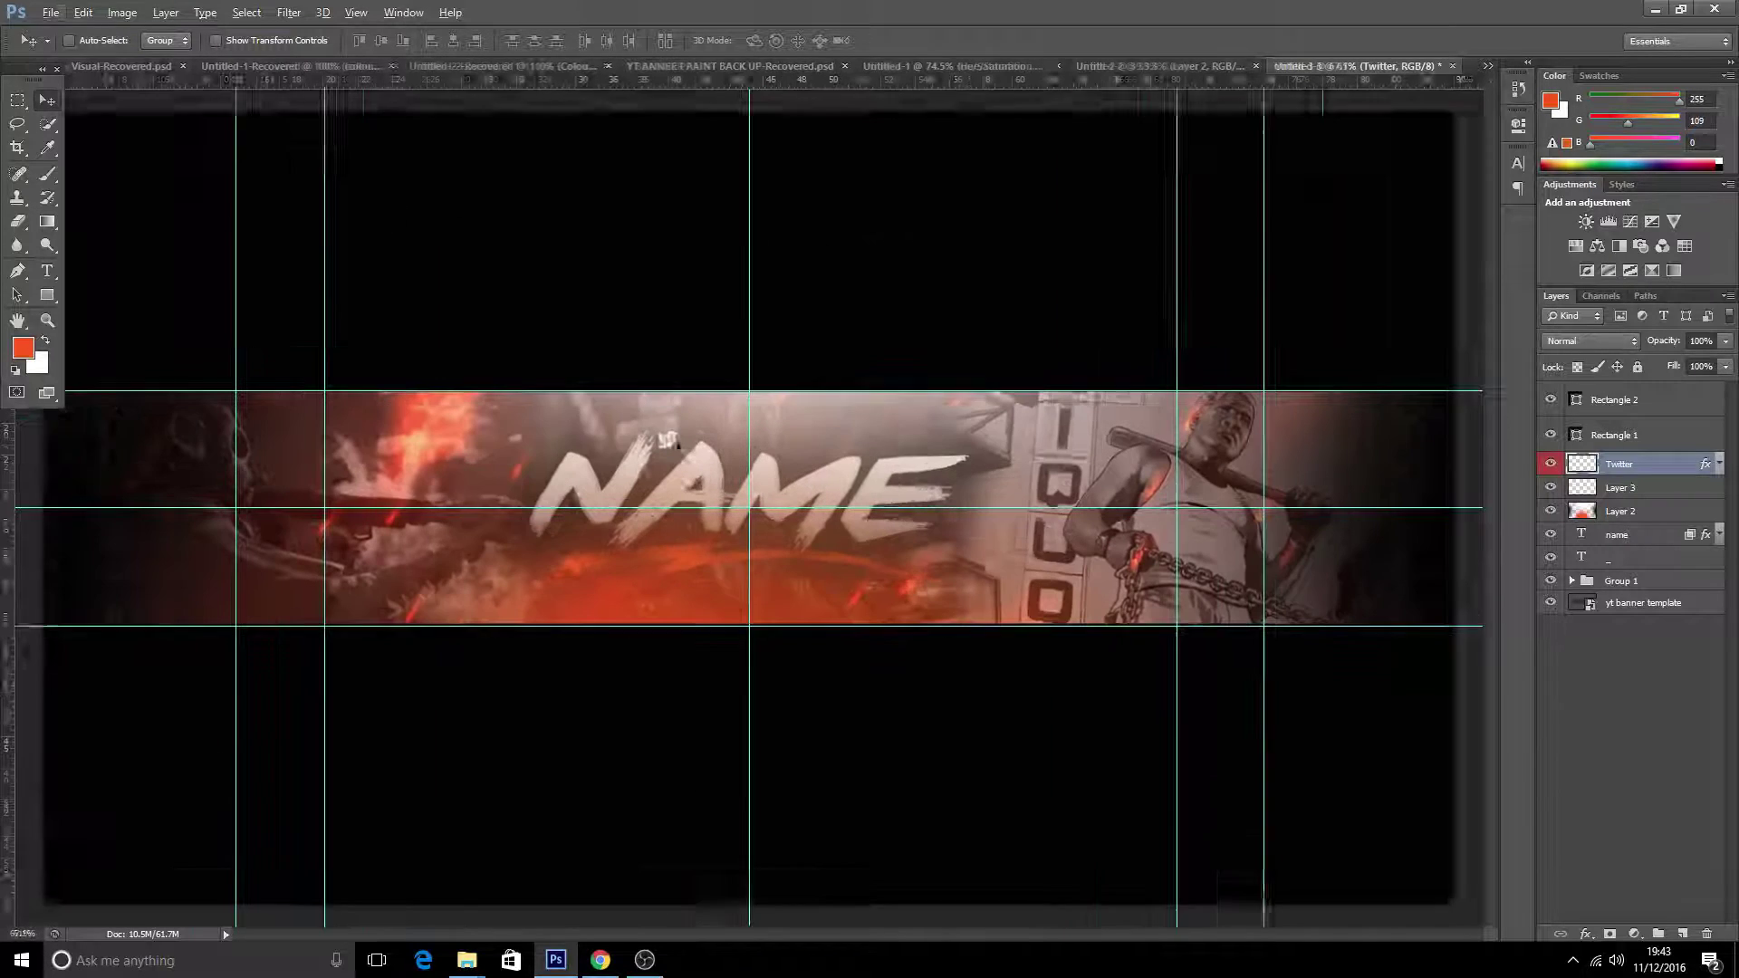
{"action": "left_click_drag", "start_coordinate": [668, 441], "coordinate": [444, 515]}
{"action": "scroll", "coordinate": [439, 514], "scroll_direction": "up", "scroll_amount": 4}
{"action": "key", "text": "ctrl+t"}
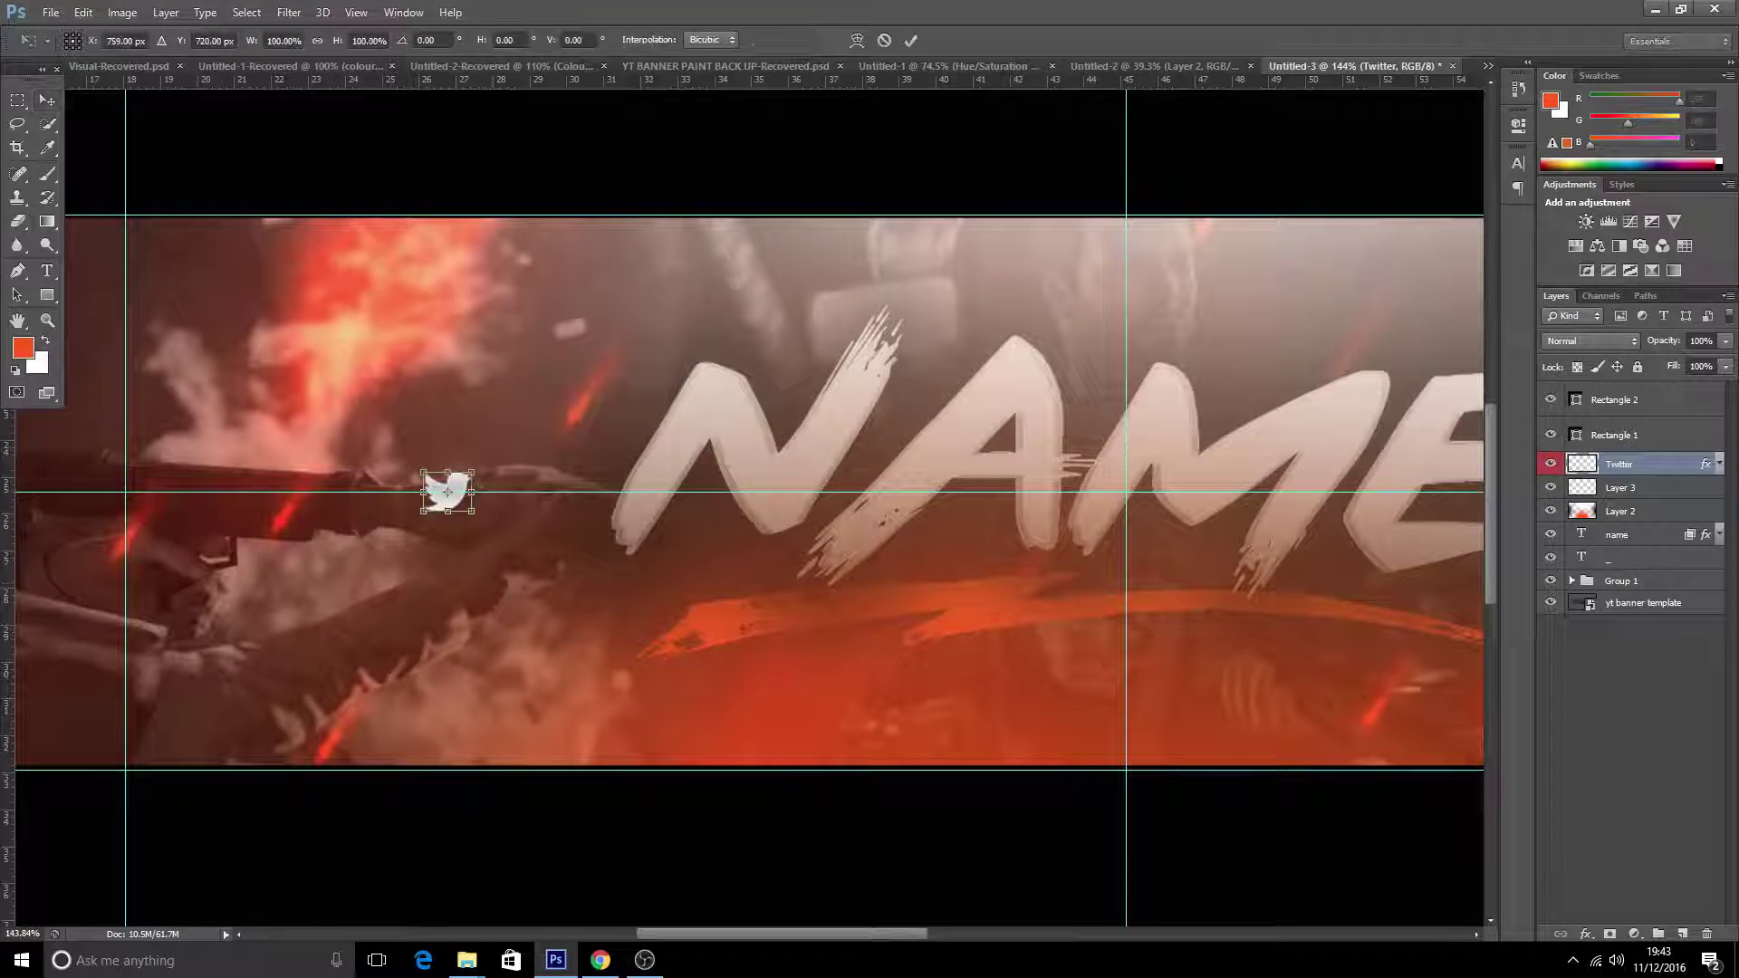
{"action": "mouse_move", "coordinate": [486, 466]}
{"action": "left_mouse_down"}
{"action": "mouse_move", "coordinate": [507, 453]}
{"action": "mouse_move", "coordinate": [480, 471]}
{"action": "left_mouse_up"}
{"action": "key", "text": "Return"}
{"action": "left_click_drag", "start_coordinate": [439, 477], "coordinate": [478, 509]}
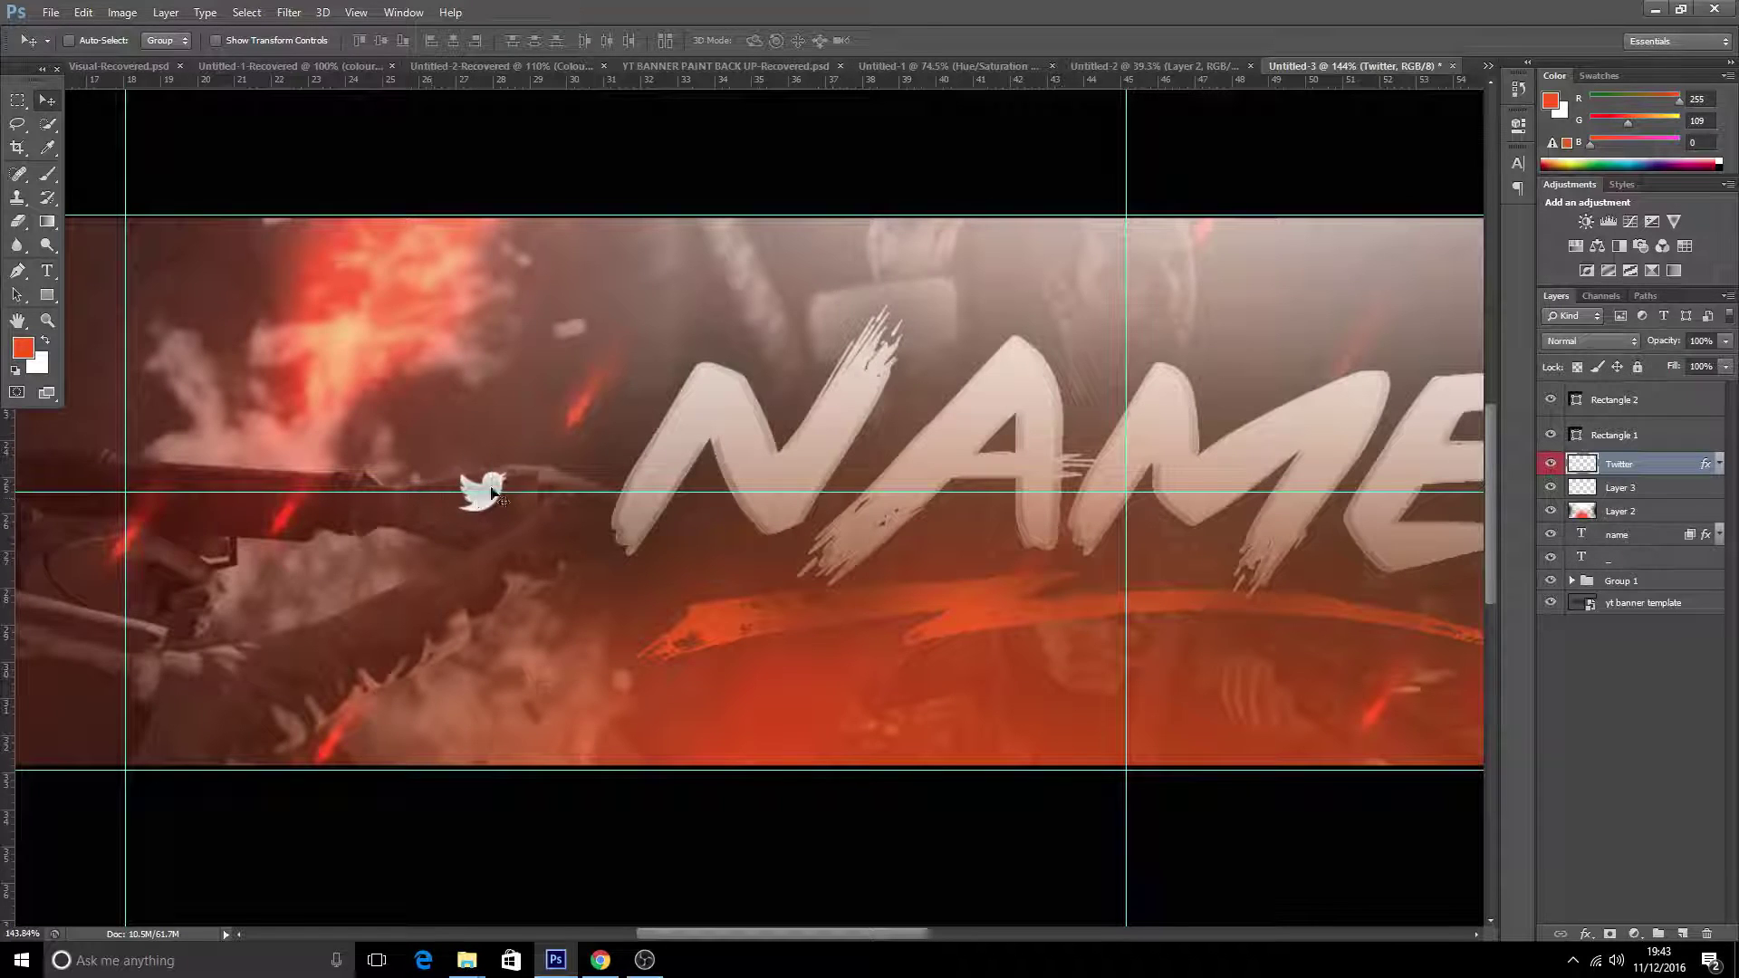
{"action": "key", "text": "ctrl+t"}
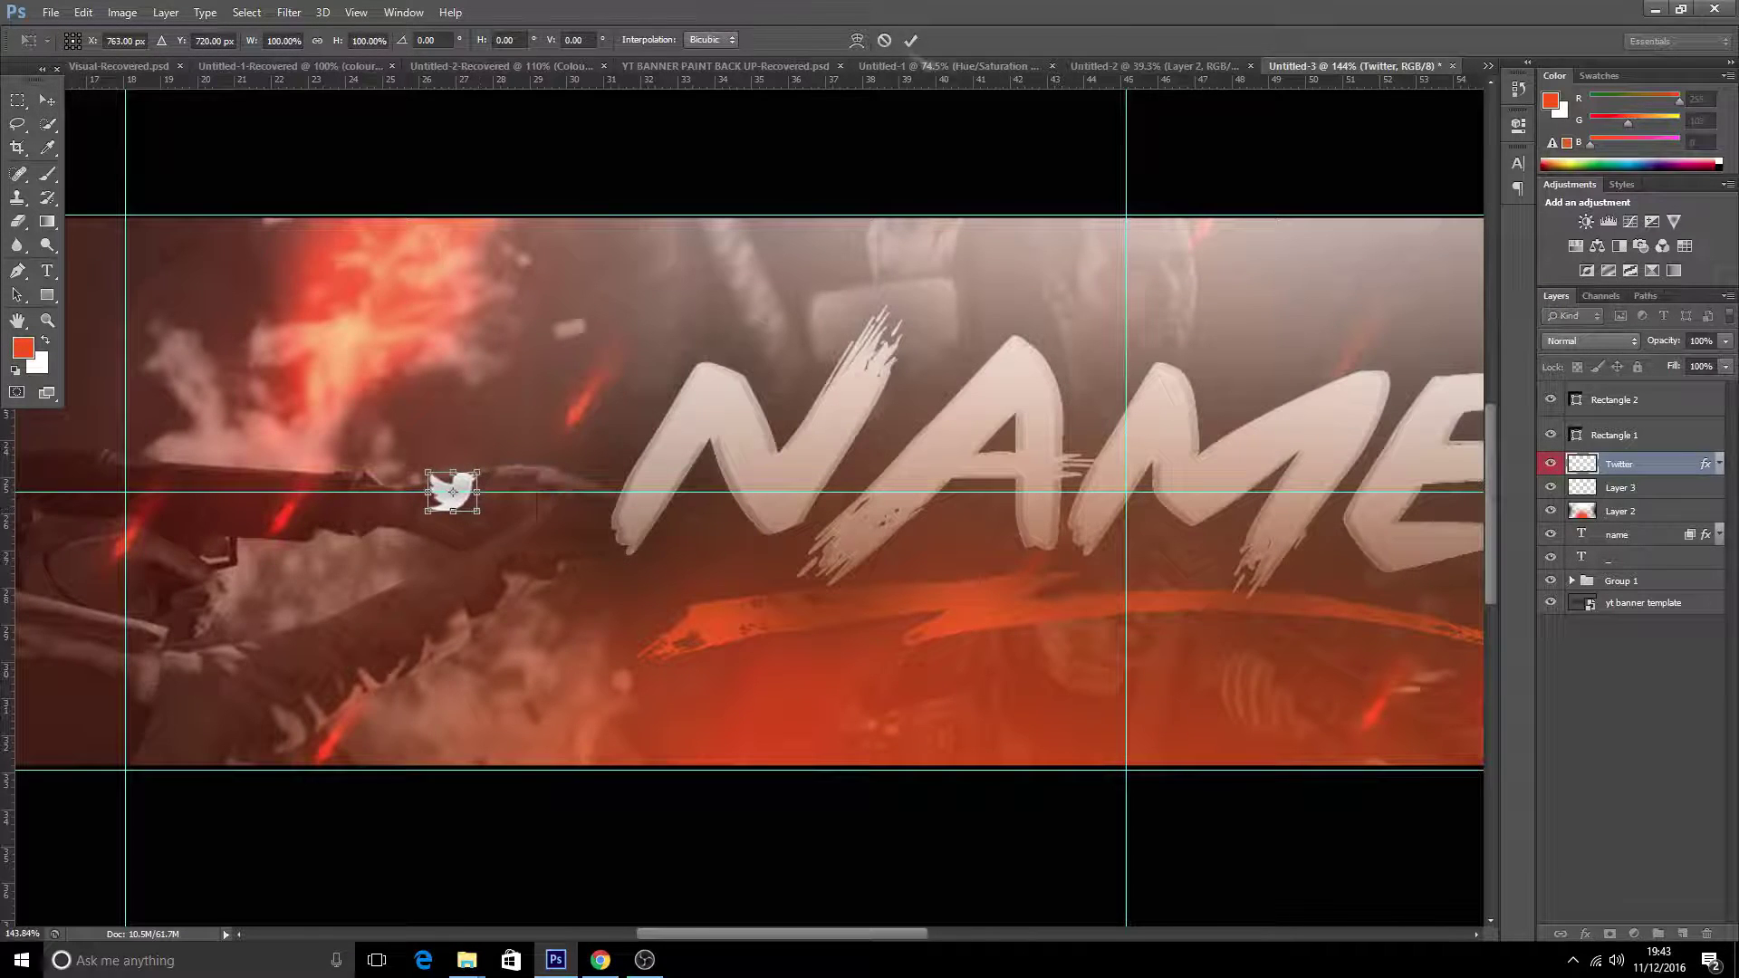
{"action": "left_click", "coordinate": [911, 40]}
- Add the orange text /YOURNAME beside the Twitter icon in Nexa Bold at 32.52 pt
{"action": "scroll", "coordinate": [807, 314], "scroll_direction": "down", "scroll_amount": 10}
{"action": "scroll", "coordinate": [543, 489], "scroll_direction": "up", "scroll_amount": 1}
{"action": "key", "text": "t"}
{"action": "scroll", "coordinate": [427, 512], "scroll_direction": "up", "scroll_amount": 12}
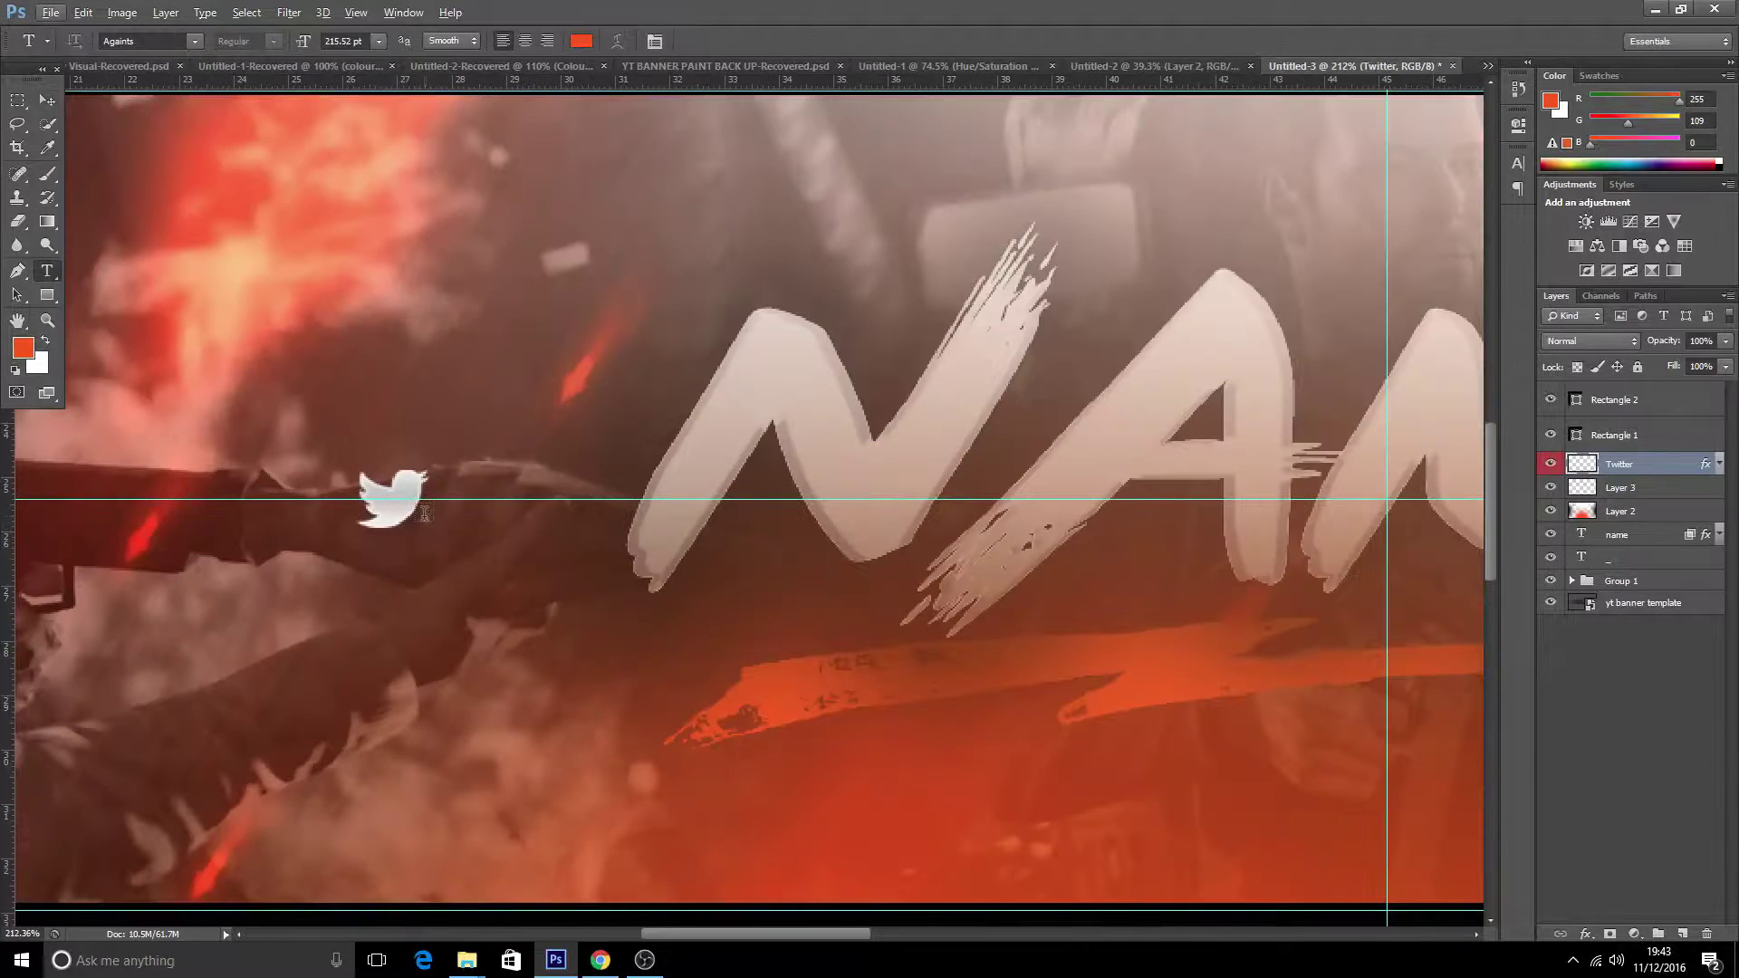
{"action": "left_click", "coordinate": [424, 513]}
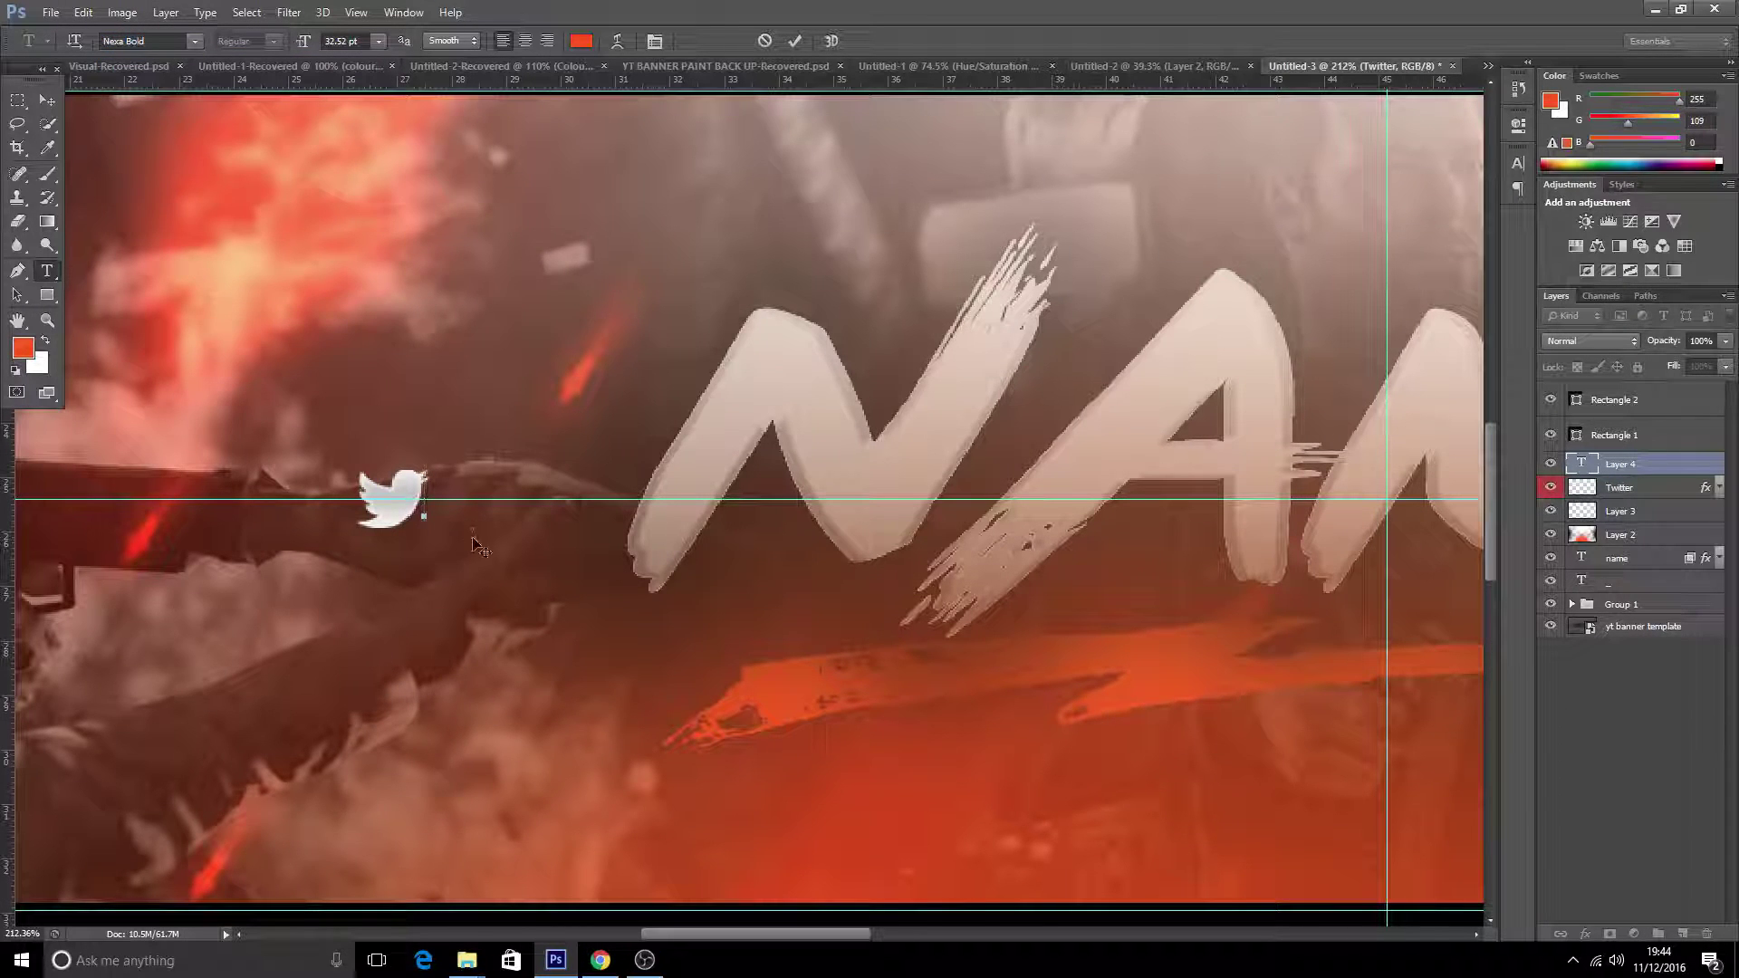
{"action": "type", "text": "E"}
{"action": "key", "text": "ctrl+a"}
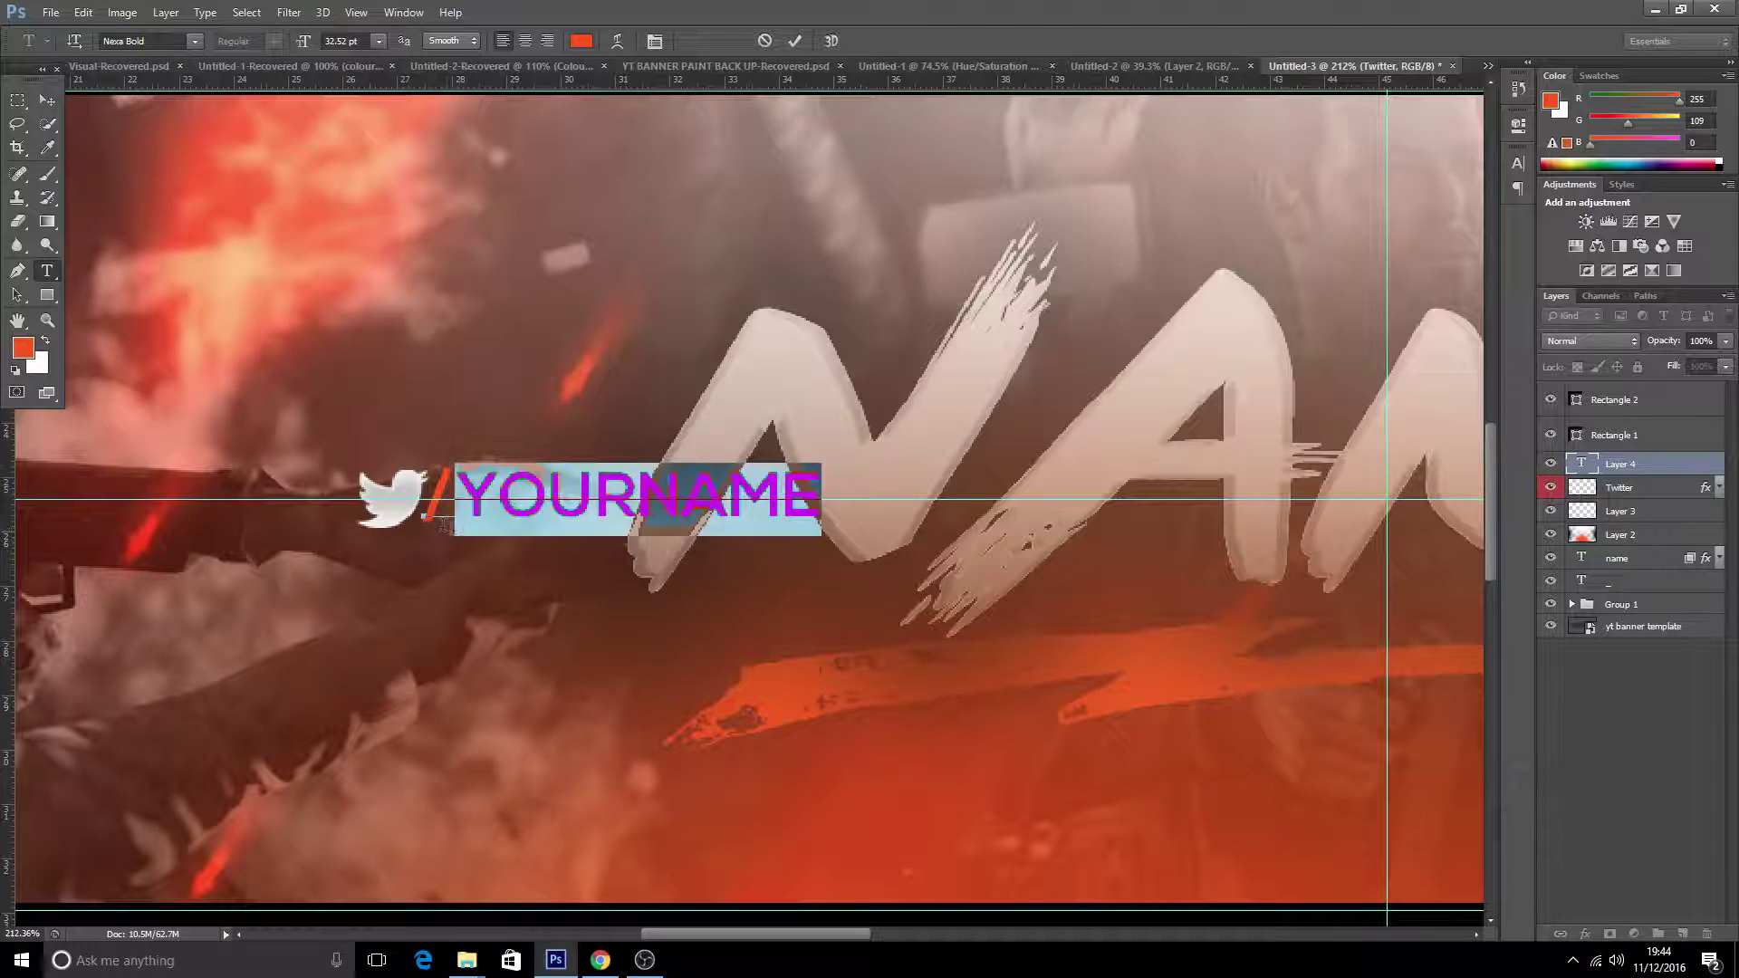
{"action": "left_click", "coordinate": [580, 41]}
{"action": "key", "text": "Return"}
{"action": "key", "text": "ctrl+Return"}
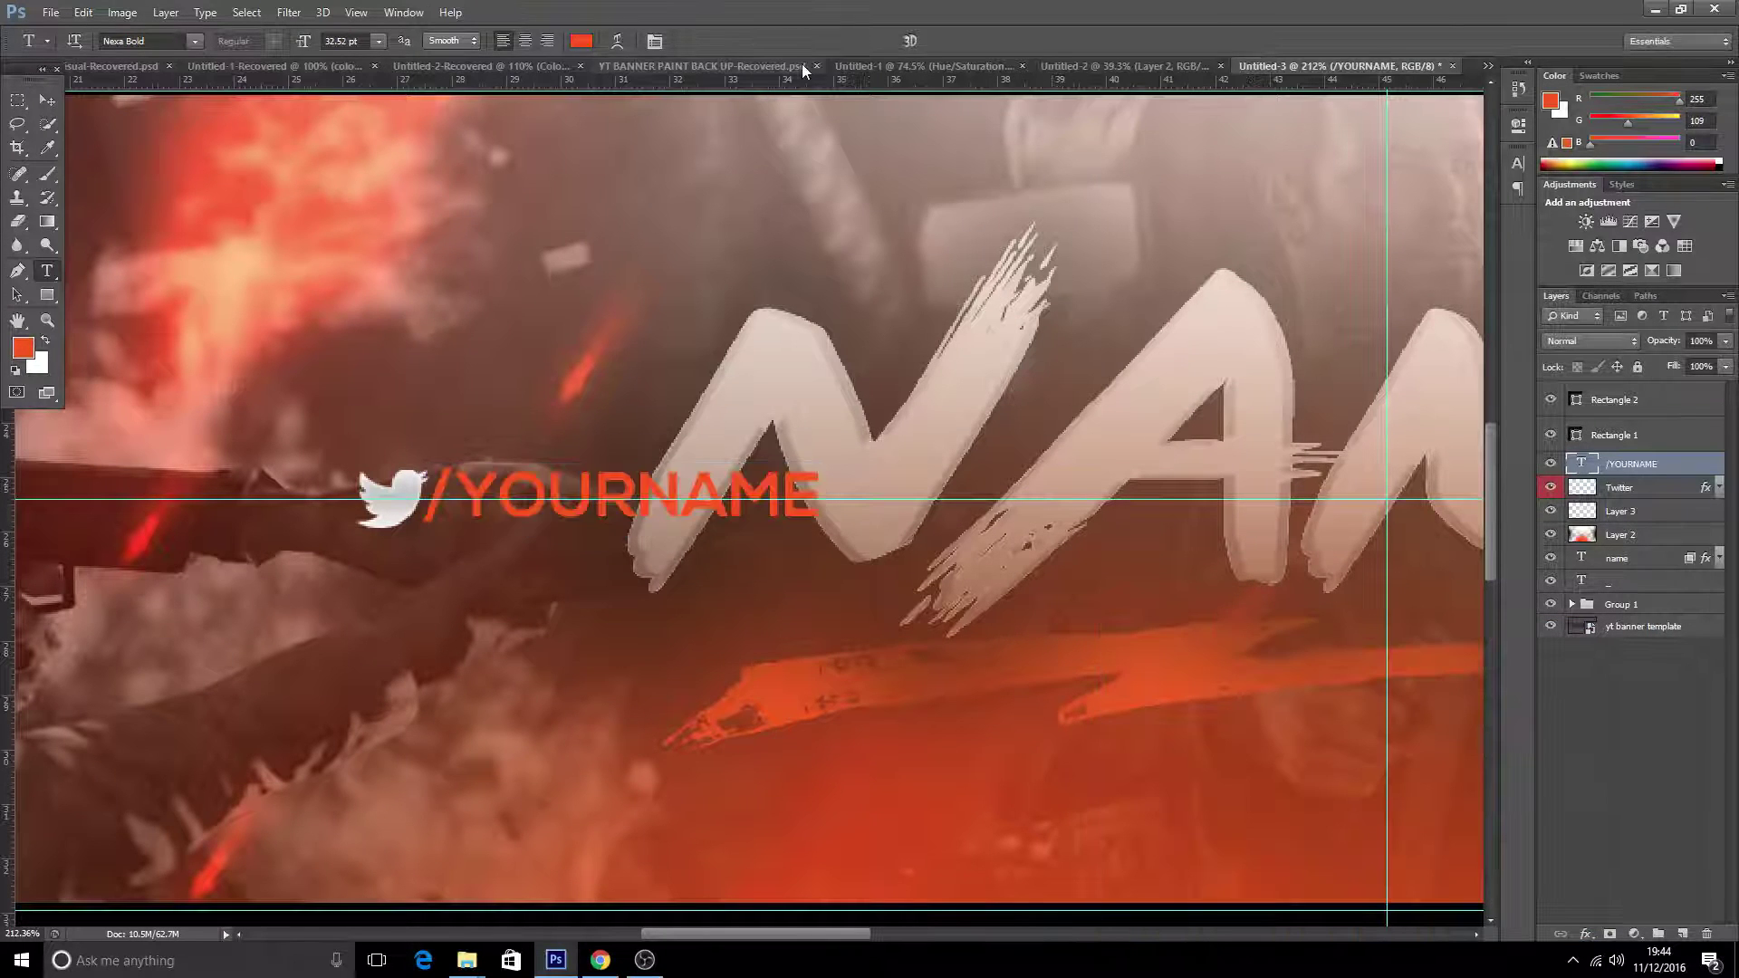
- Scale the /YOURNAME text down to about 3.8 by 0.7 cm, fitting between the Twitter icon and NAME
{"action": "key", "text": "ctrl+t"}
{"action": "left_click_drag", "start_coordinate": [819, 463], "coordinate": [652, 486]}
{"action": "key", "text": "Return"}
{"action": "key", "text": "ctrl+0"}
{"action": "scroll", "coordinate": [864, 281], "scroll_direction": "up", "scroll_amount": 4}
{"action": "left_click", "coordinate": [1653, 494], "text": "ctrl"}
{"action": "key", "text": "v"}
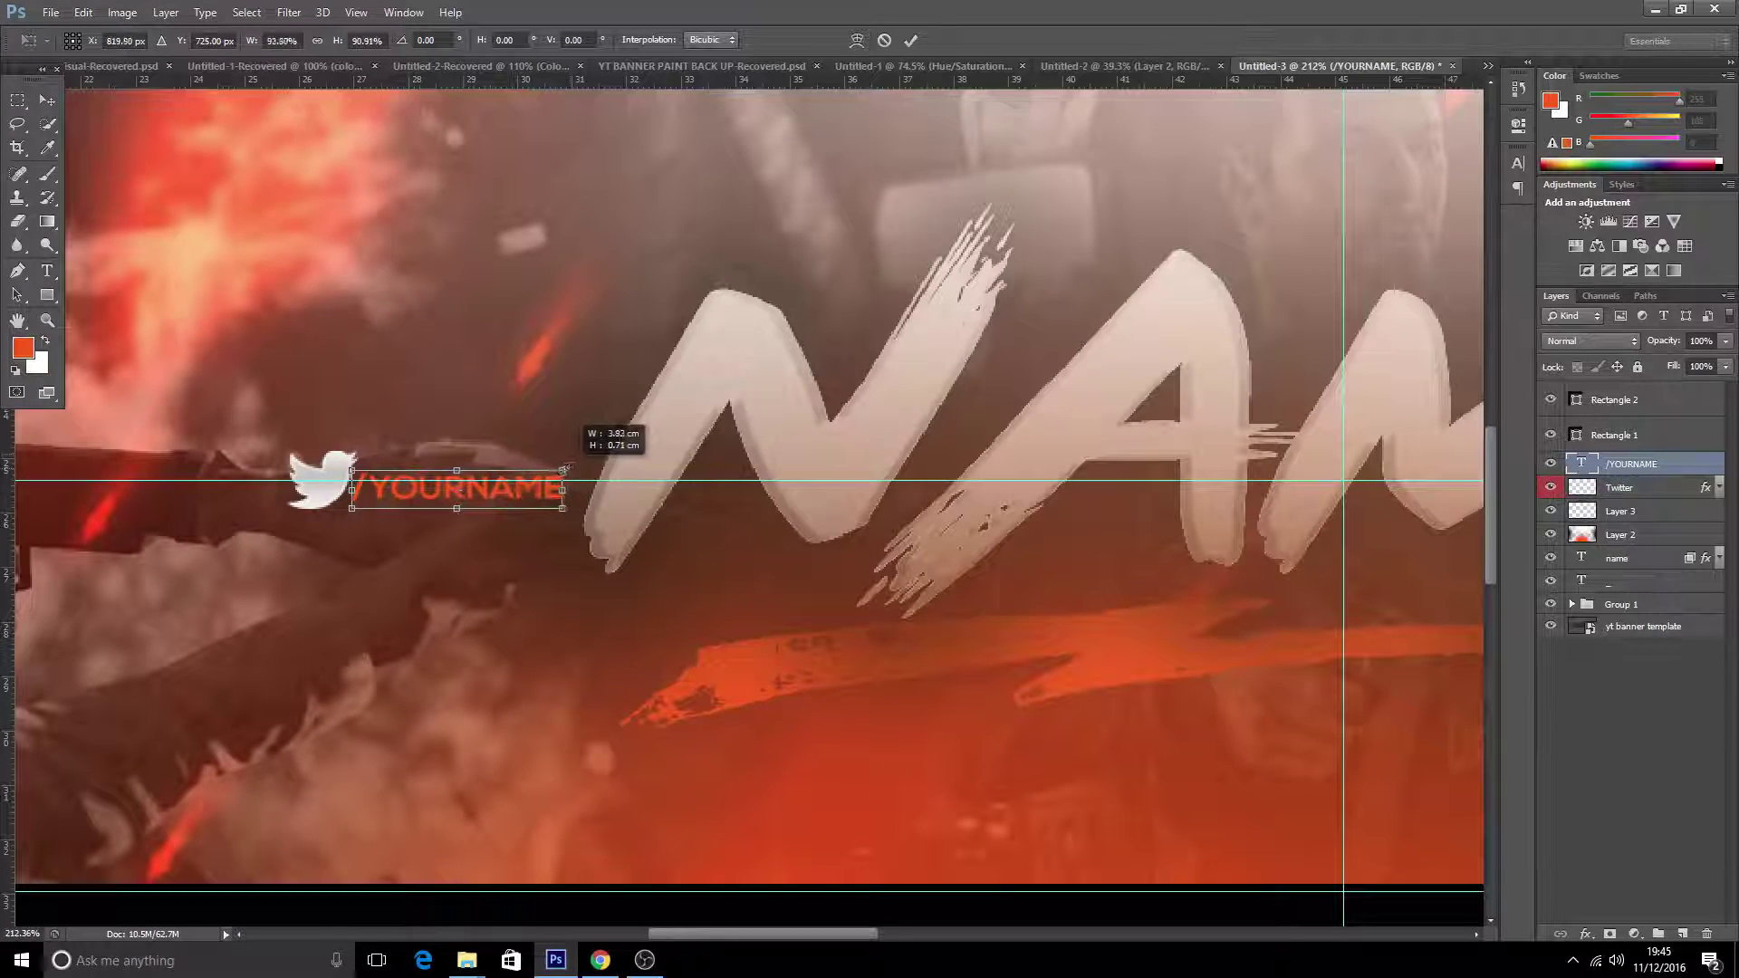
{"action": "key", "text": "Return"}
- Add the text TWITTER and scale it to about 37% width and 32% height, placing it directly above /YOURNAME
{"action": "key", "text": "t"}
{"action": "left_click", "coordinate": [374, 430]}
{"action": "type", "text": "TW"}
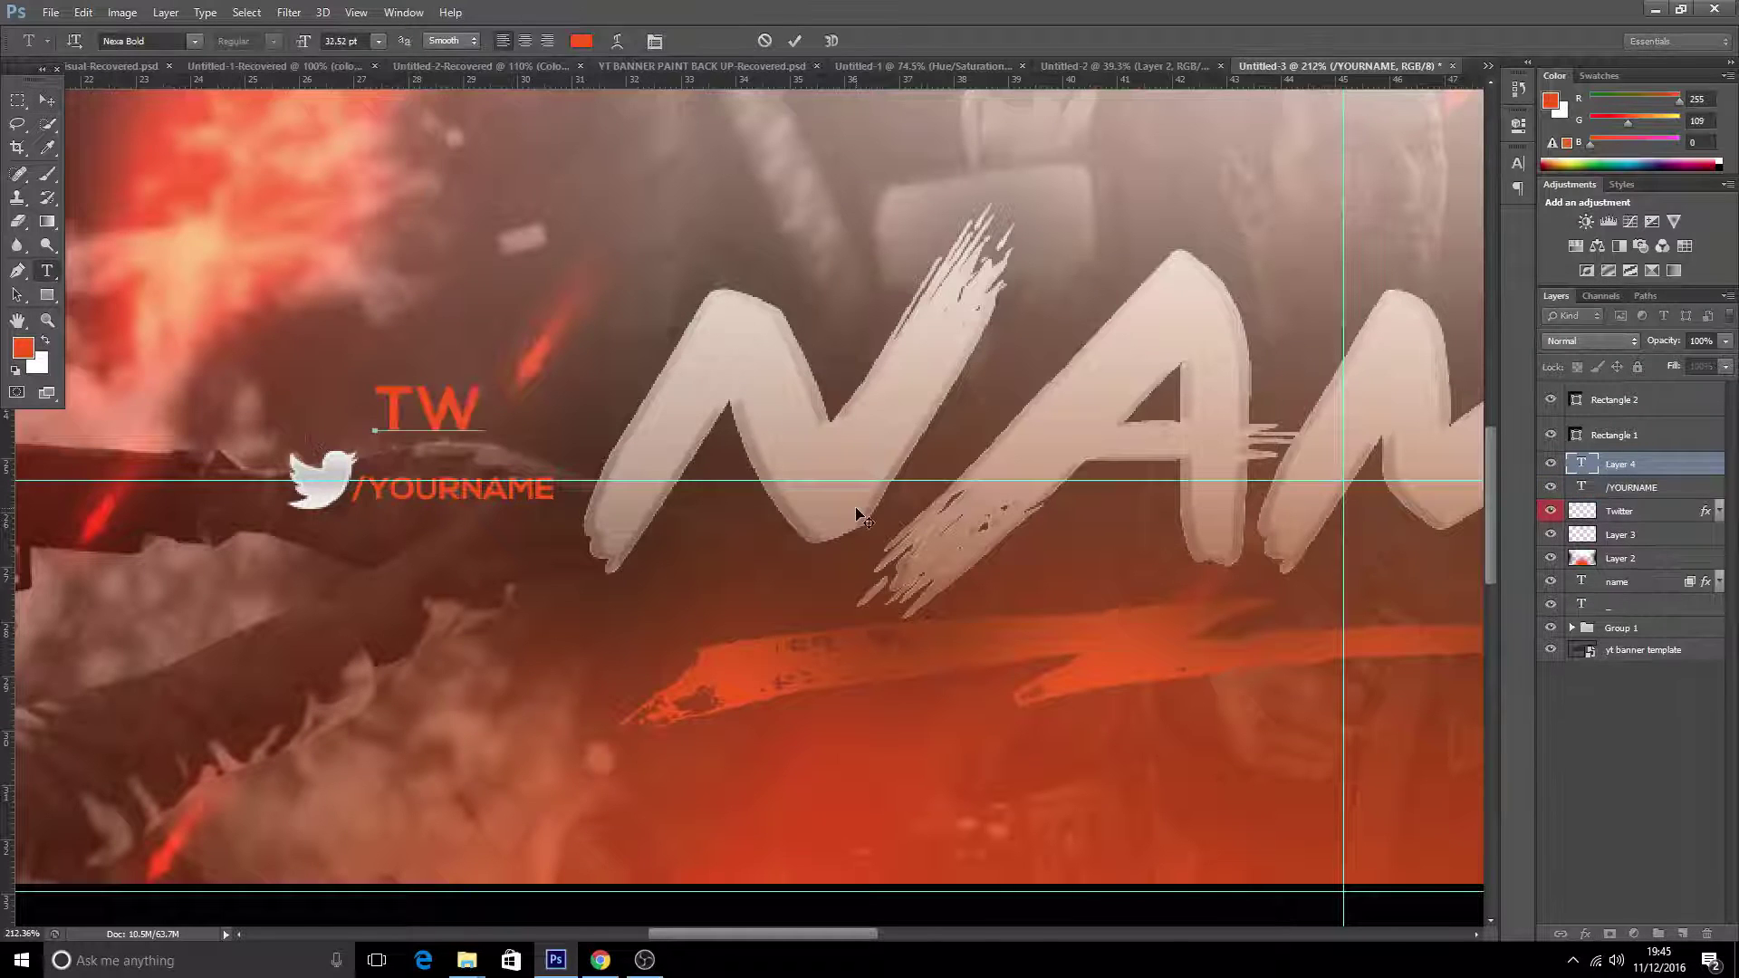
{"action": "key", "text": "ctrl+Return"}
{"action": "key", "text": "ctrl+t"}
{"action": "left_click_drag", "start_coordinate": [376, 380], "coordinate": [543, 417]}
{"action": "key", "text": "ctrl+z"}
{"action": "left_click_drag", "start_coordinate": [376, 379], "coordinate": [588, 431]}
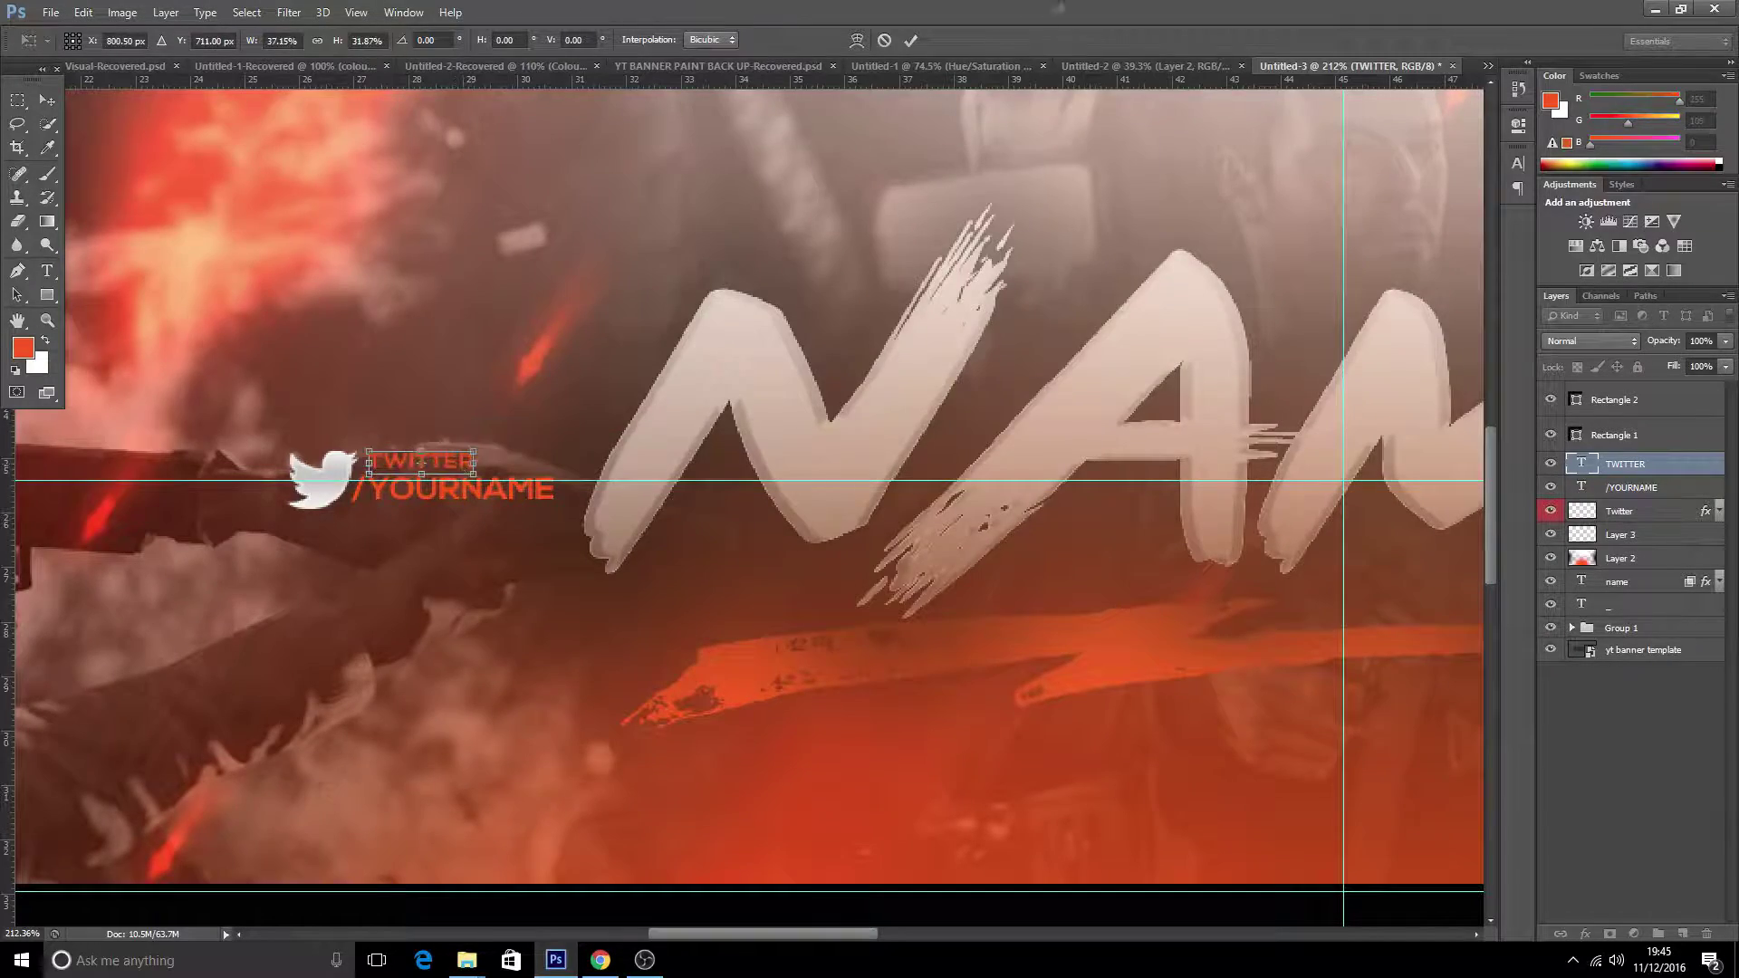
{"action": "key", "text": "Return"}
- Shift the TWITTER label slightly towards the icon and nudge the Twitter icon up to align with the two text lines
{"action": "scroll", "coordinate": [688, 522], "scroll_direction": "down", "scroll_amount": 6}
{"action": "scroll", "coordinate": [461, 487], "scroll_direction": "up", "scroll_amount": 11}
{"action": "scroll", "coordinate": [549, 490], "scroll_direction": "down", "scroll_amount": 3}
{"action": "key", "text": "ctrl+t"}
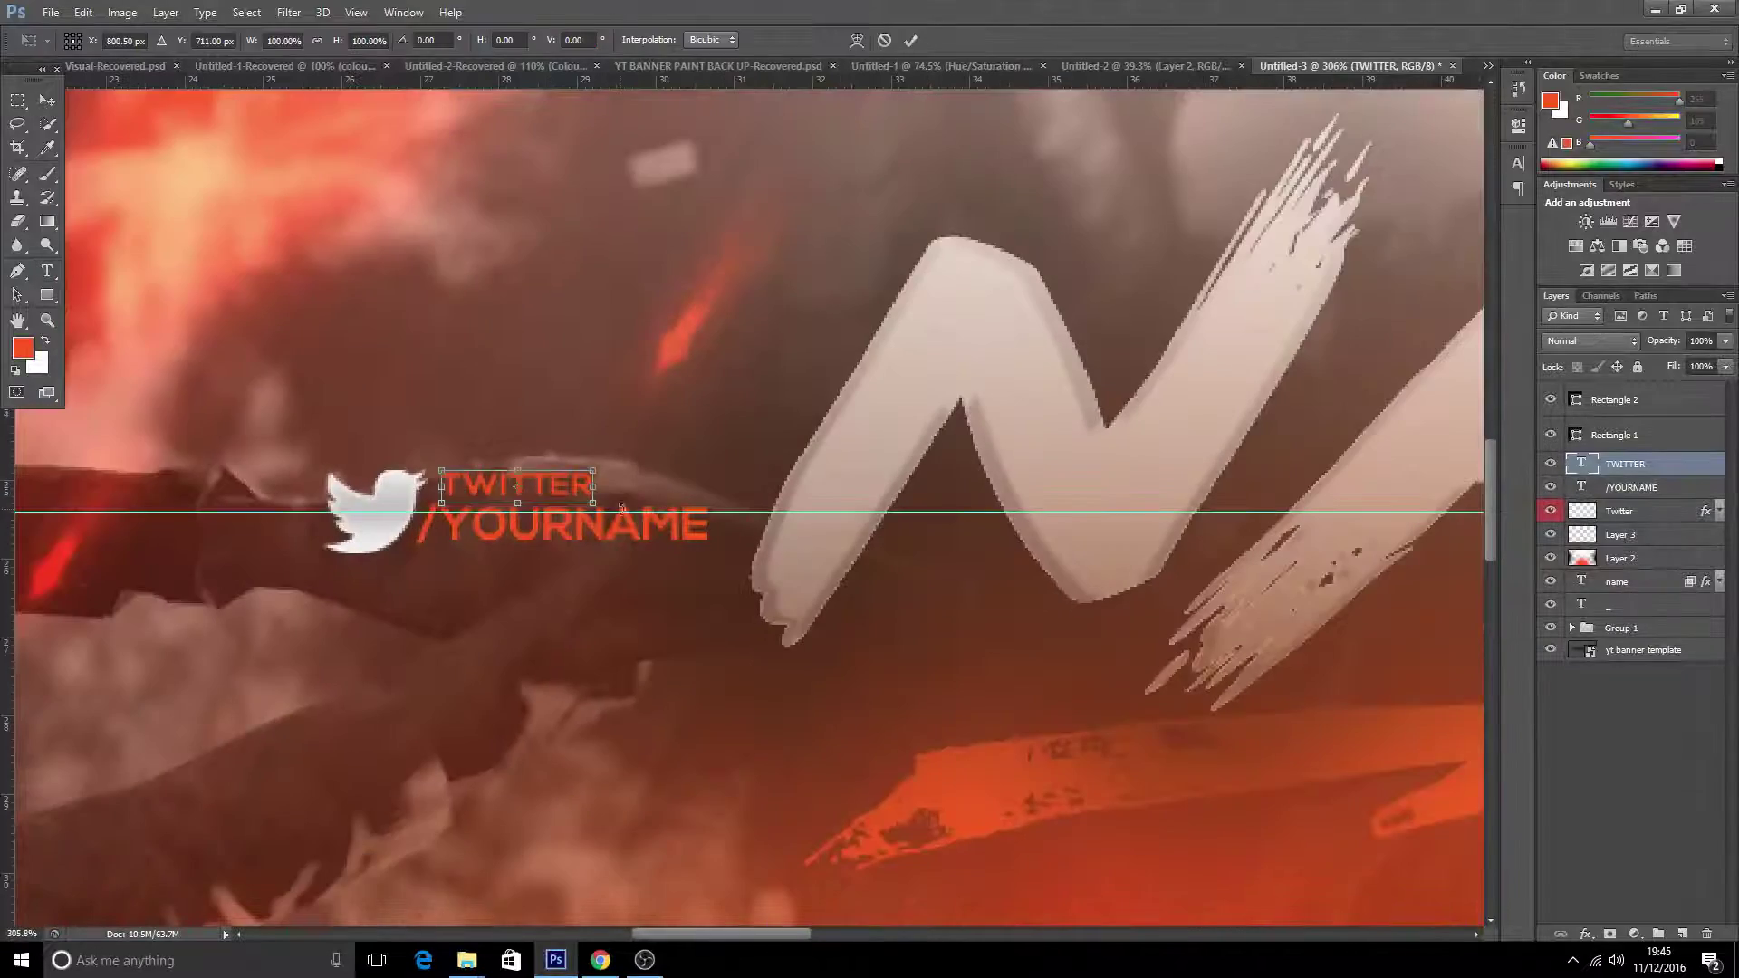
{"action": "left_click_drag", "start_coordinate": [575, 490], "coordinate": [562, 490]}
{"action": "left_click", "coordinate": [915, 43]}
{"action": "left_click", "coordinate": [1623, 506]}
{"action": "key", "text": "ctrl+t"}
{"action": "key", "text": "Up"}
{"action": "key", "text": "Up"}
{"action": "left_click", "coordinate": [916, 43]}
{"action": "scroll", "coordinate": [485, 502], "scroll_direction": "down", "scroll_amount": 15}
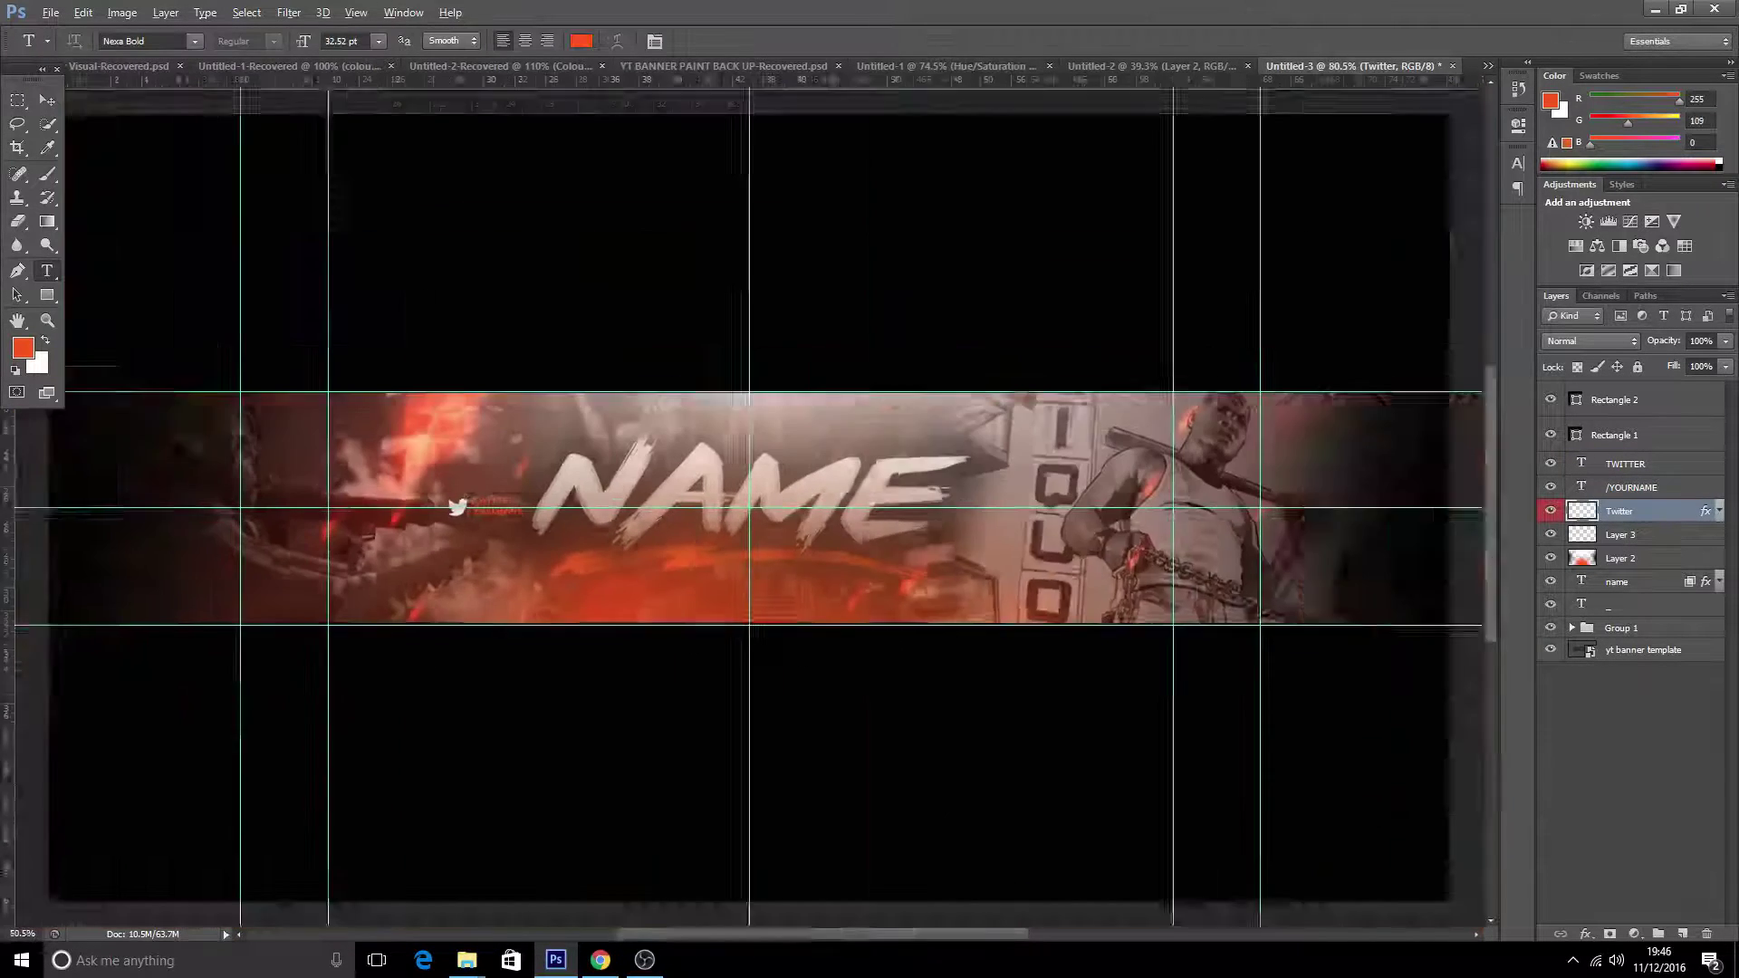
- Duplicate the TWITTER, /YOURNAME and Twitter icon layers and move the copies to the far side of NAME
{"action": "scroll", "coordinate": [638, 593], "scroll_direction": "up", "scroll_amount": 3}
{"action": "key", "text": "ctrl+h"}
{"action": "key", "text": "ctrl+h"}
{"action": "left_click", "coordinate": [1641, 470]}
{"action": "left_click", "coordinate": [1635, 511], "text": "shift"}
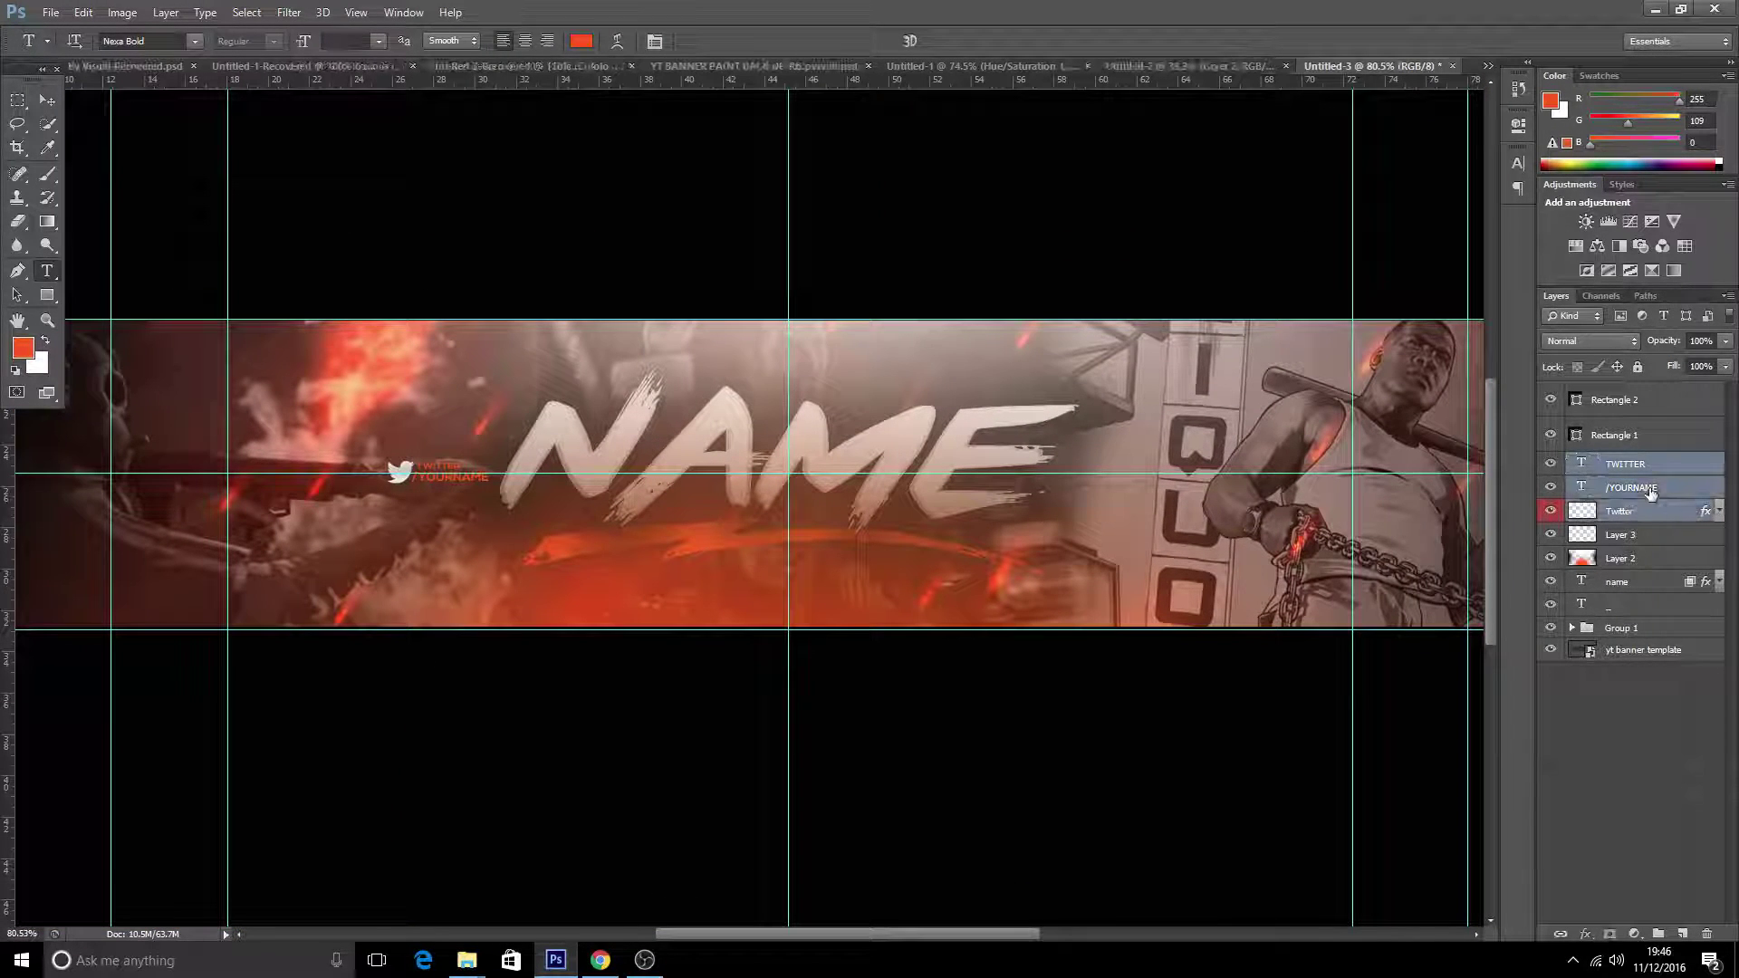
{"action": "key", "text": "ctrl+j"}
{"action": "key", "text": "ctrl+t"}
{"action": "left_click_drag", "start_coordinate": [458, 472], "coordinate": [1071, 455]}
{"action": "left_click", "coordinate": [913, 42]}
- Change the copied TWITTER label to INSTAGRAM and hide the copied Twitter icon
{"action": "scroll", "coordinate": [1131, 474], "scroll_direction": "up", "scroll_amount": 12}
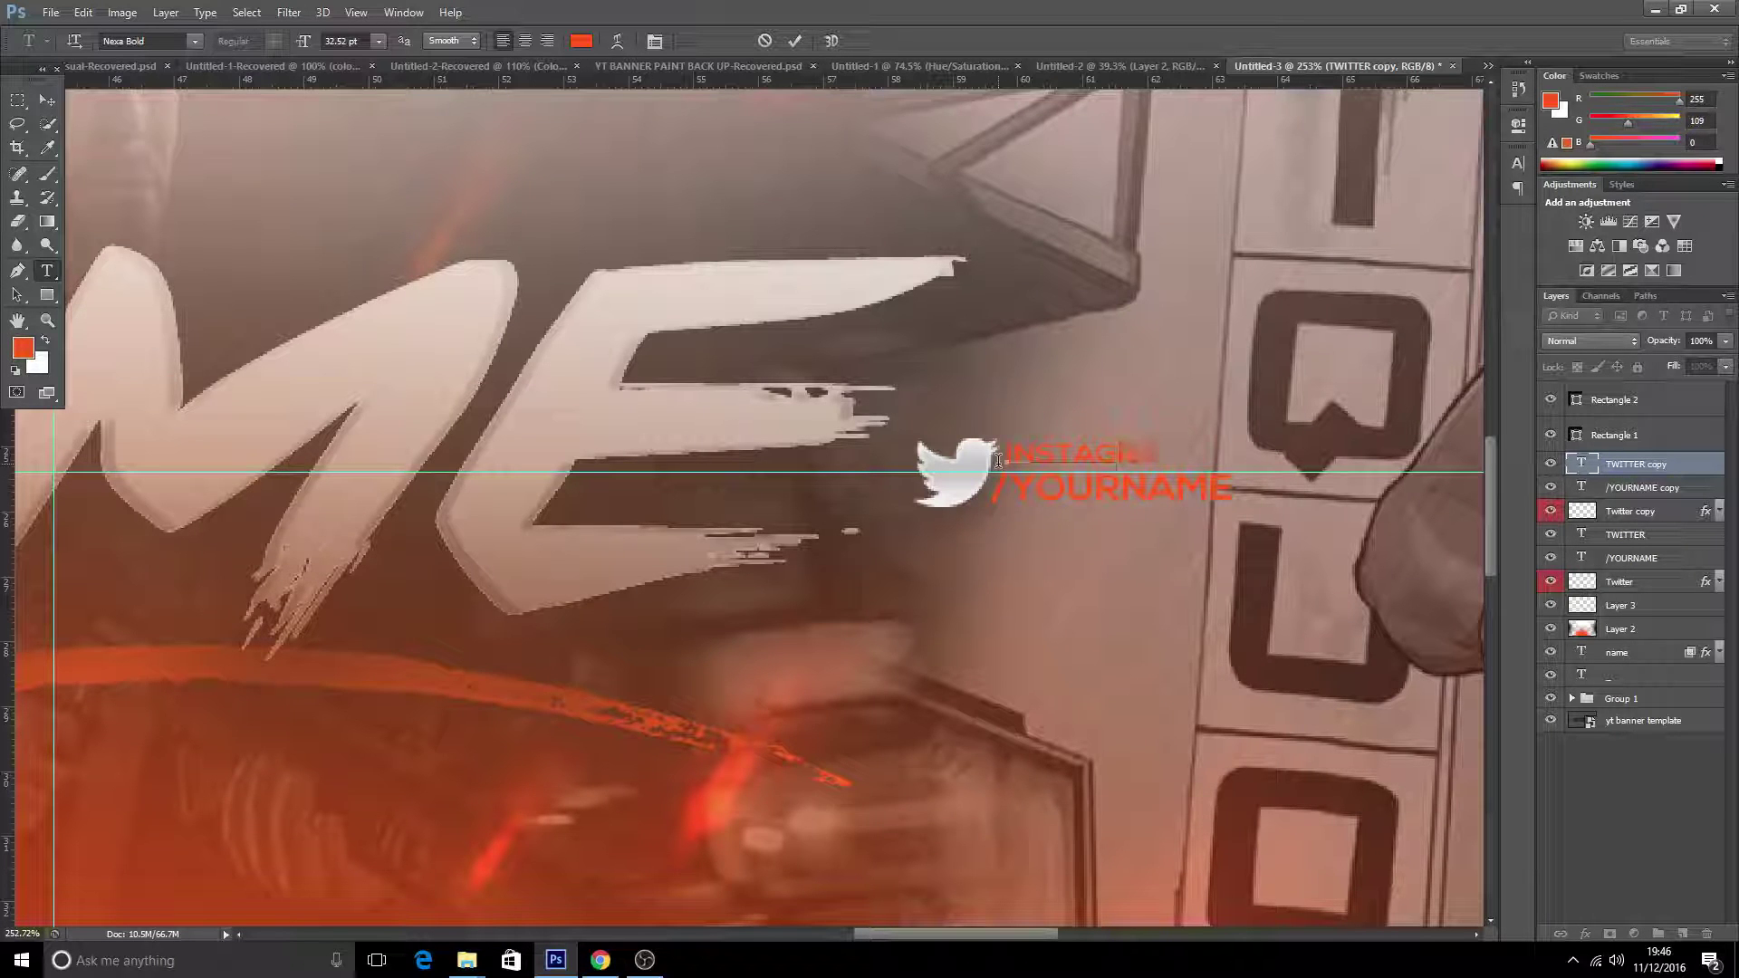
{"action": "left_click", "coordinate": [790, 41]}
{"action": "left_click", "coordinate": [1551, 511]}
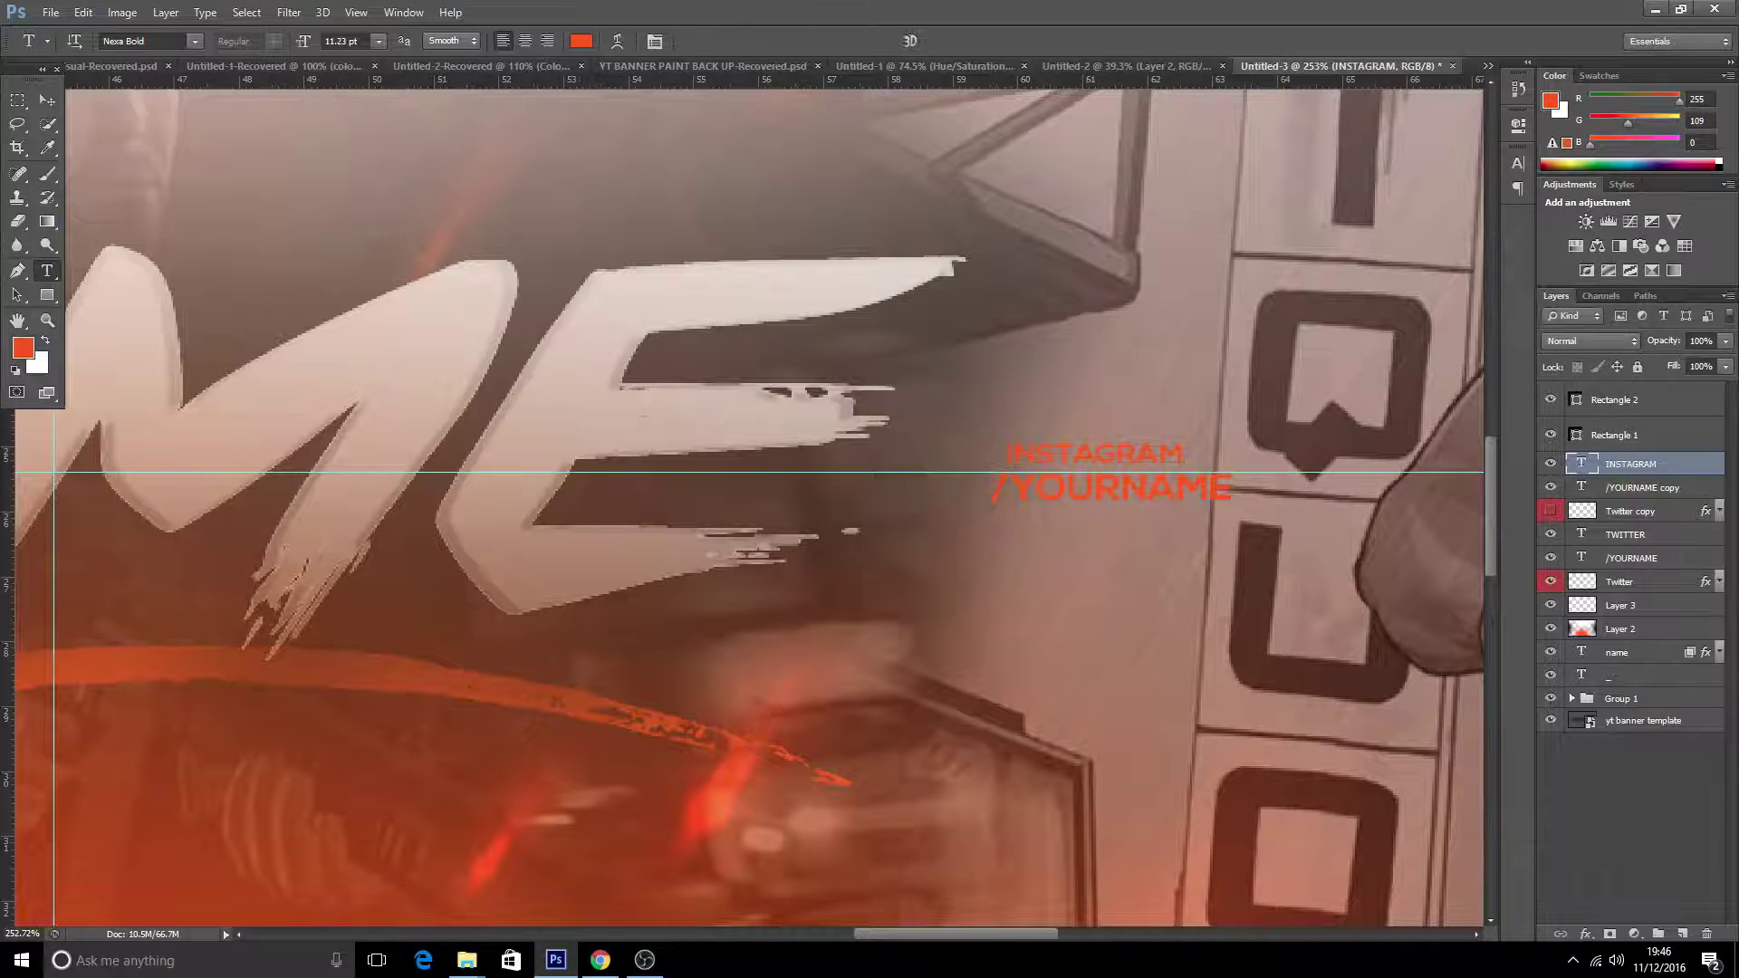
- Copy the Instagram icon from the Pack document's Social Media Icons group into the Untitled-3 banner
{"action": "left_click", "coordinate": [101, 68]}
{"action": "left_click", "coordinate": [1646, 763]}
{"action": "left_click", "coordinate": [1643, 622]}
{"action": "left_click", "coordinate": [1642, 607]}
{"action": "key", "text": "v"}
{"action": "left_click_drag", "start_coordinate": [672, 511], "coordinate": [780, 228]}
- Position the Instagram icon between NAME and the INSTAGRAM text
{"action": "scroll", "coordinate": [867, 535], "scroll_direction": "down", "scroll_amount": 7}
{"action": "left_click_drag", "start_coordinate": [829, 393], "coordinate": [89, 537]}
{"action": "scroll", "coordinate": [89, 537], "scroll_direction": "down", "scroll_amount": 8}
{"action": "scroll", "coordinate": [417, 487], "scroll_direction": "up", "scroll_amount": 13}
{"action": "left_click_drag", "start_coordinate": [966, 590], "coordinate": [1269, 568]}
{"action": "key", "text": "ctrl+t"}
{"action": "left_click", "coordinate": [909, 40]}
- Copy the Colour Corrections group from the Pack document into Untitled-3, above the Instagram icon layer
{"action": "key", "text": "ctrl+0"}
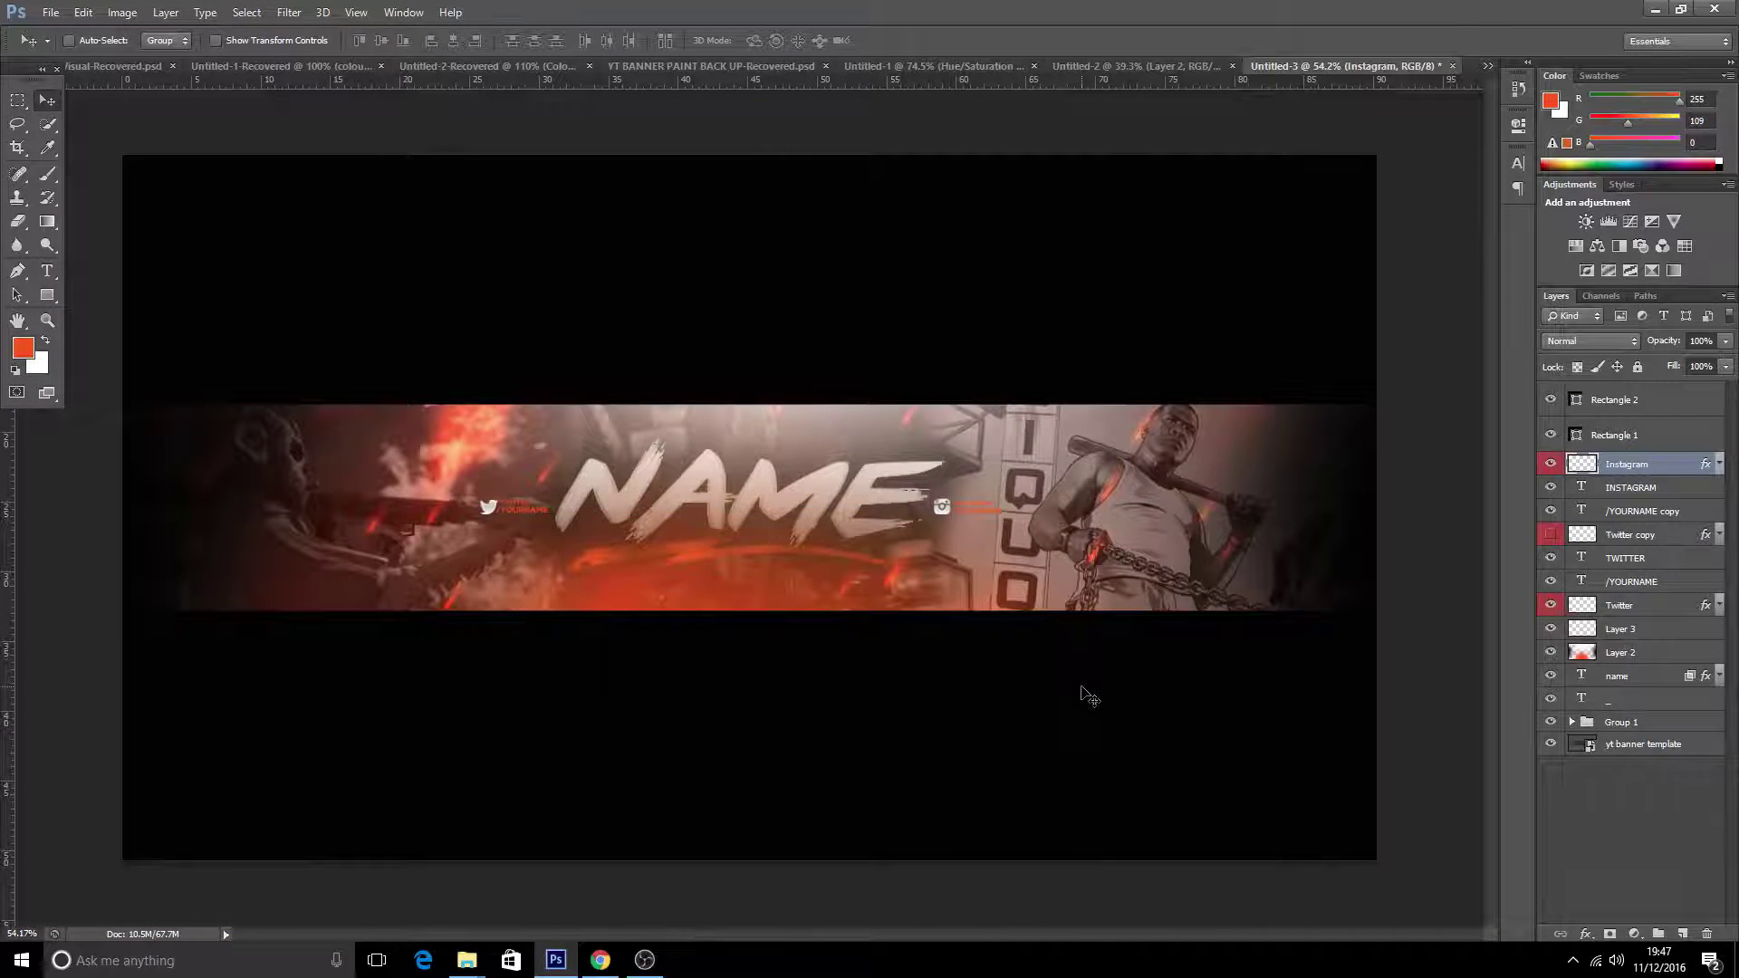
{"action": "left_click", "coordinate": [114, 67]}
{"action": "left_click", "coordinate": [1550, 460]}
{"action": "scroll", "coordinate": [1647, 751], "scroll_direction": "down", "scroll_amount": 10}
{"action": "left_click", "coordinate": [1650, 681]}
{"action": "left_click", "coordinate": [1549, 682]}
{"action": "left_click_drag", "start_coordinate": [535, 380], "coordinate": [992, 869]}
- Expand the Colour Corrections group and preview its Visual presets one by one, leaving the fourth turned on
{"action": "left_click", "coordinate": [1571, 462]}
{"action": "left_click", "coordinate": [1630, 525]}
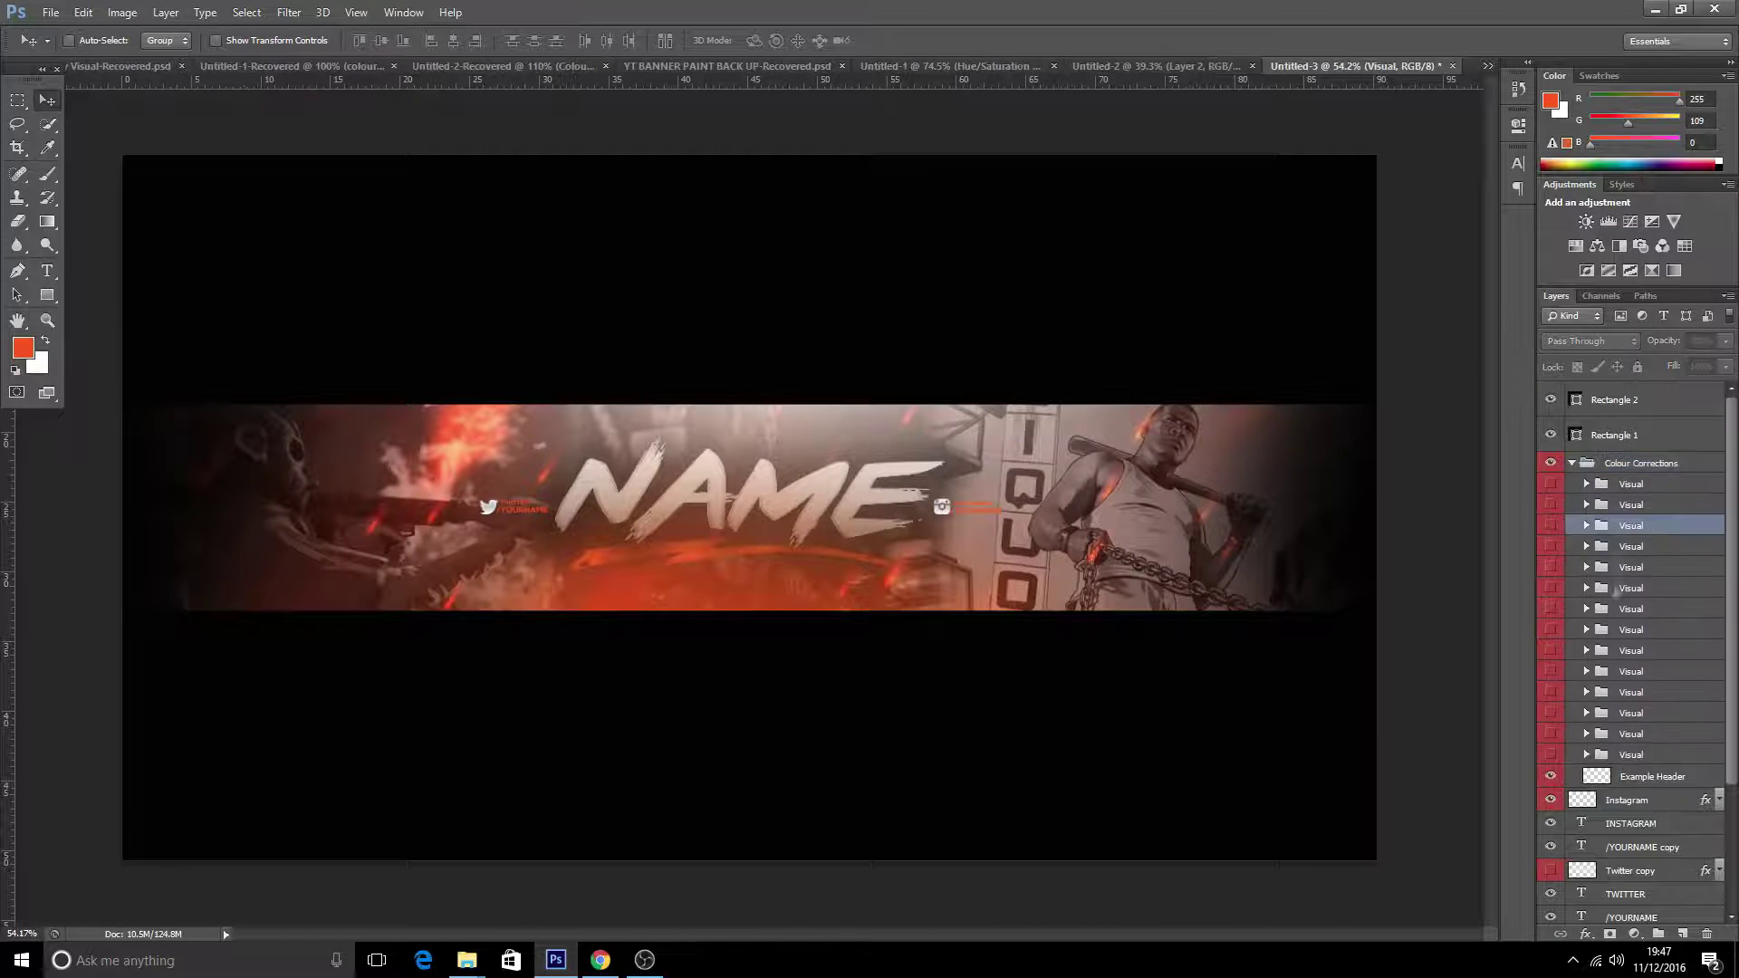
{"action": "left_click", "coordinate": [1550, 505]}
{"action": "left_click", "coordinate": [1551, 567]}
{"action": "left_click", "coordinate": [1551, 567]}
{"action": "left_click", "coordinate": [1552, 589]}
{"action": "left_click", "coordinate": [1552, 589]}
{"action": "left_click", "coordinate": [1552, 609]}
{"action": "left_click", "coordinate": [1552, 608]}
{"action": "left_click", "coordinate": [1551, 631]}
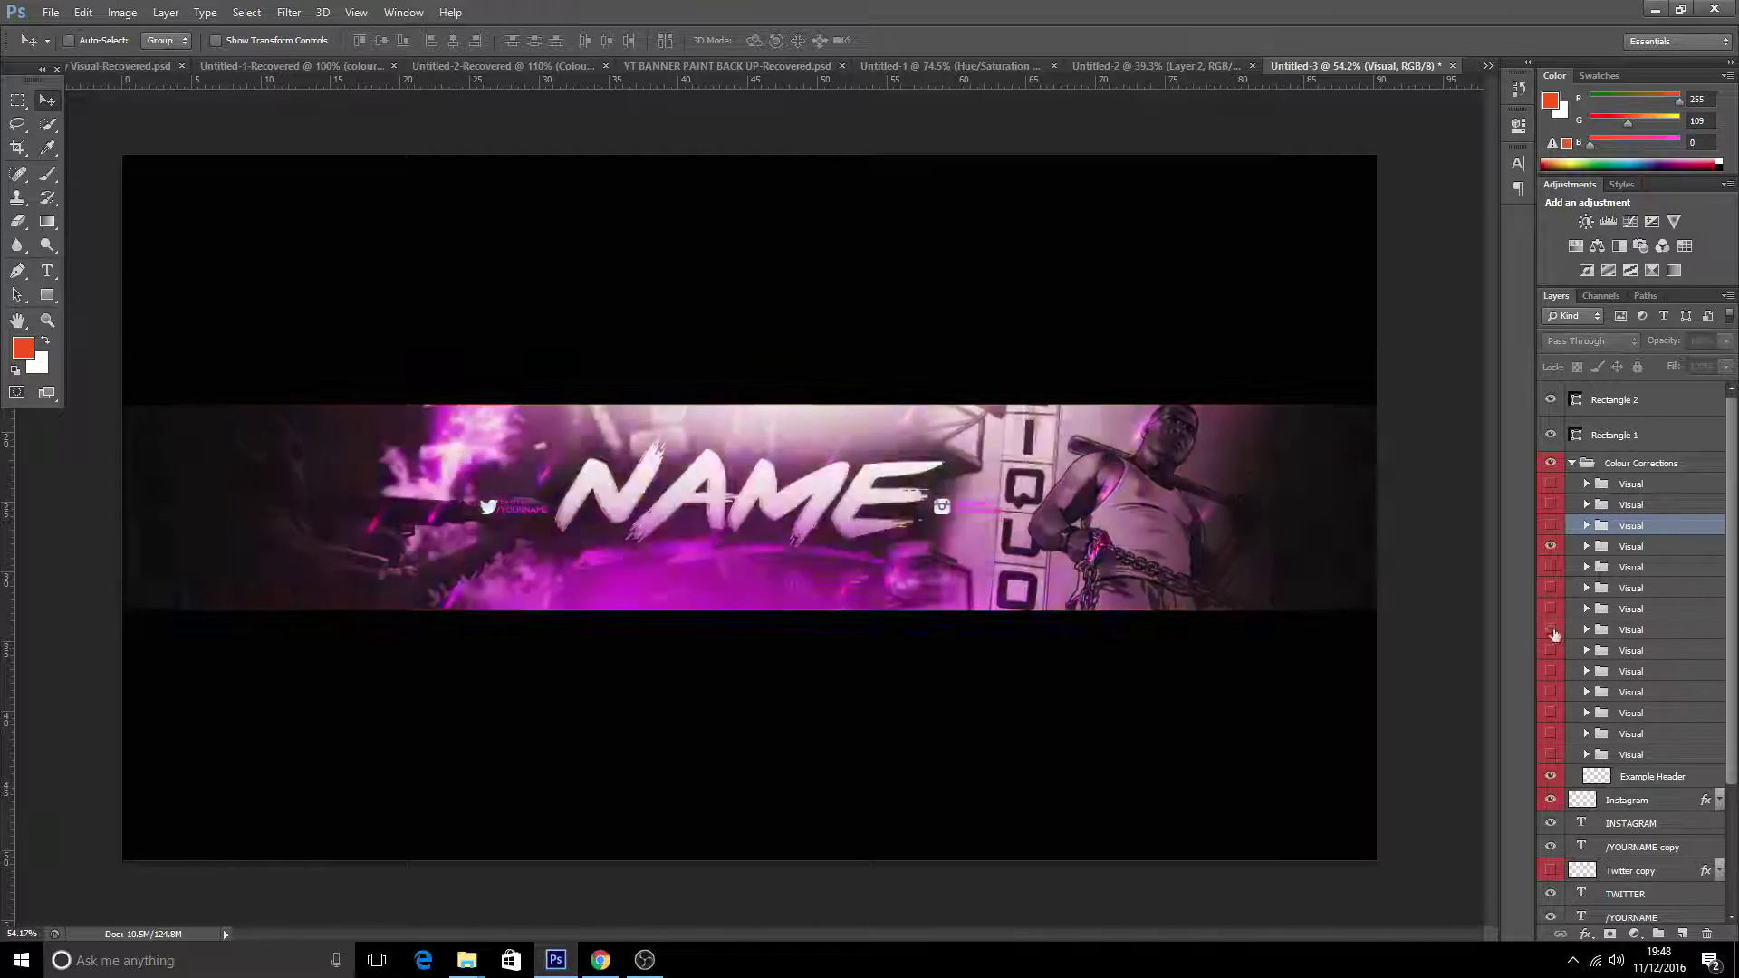
- Turn on the ninth and thirteenth Visual presets and preview the fourteenth
{"action": "left_click", "coordinate": [1550, 650]}
{"action": "left_click", "coordinate": [1547, 734]}
{"action": "left_click", "coordinate": [1551, 757]}
{"action": "left_click", "coordinate": [1551, 757]}
{"action": "left_click", "coordinate": [1552, 734]}
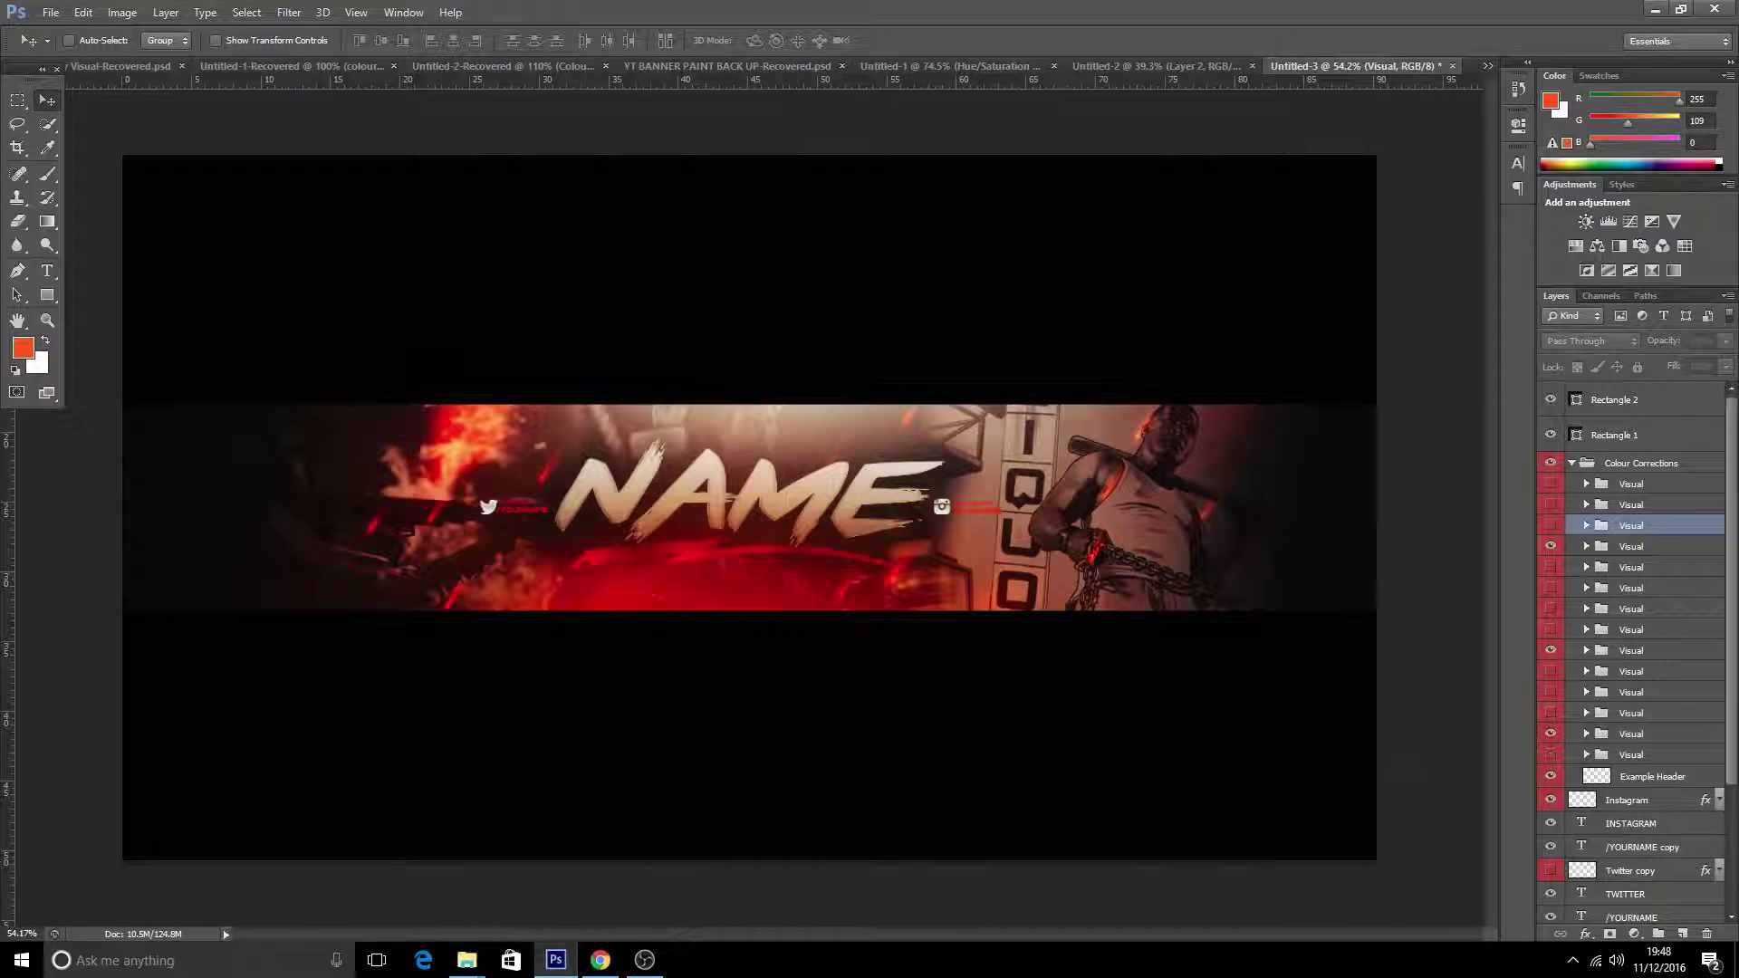
- Compare with the Untitled-2 design and set the Colour Corrections so only the fourth, thirteenth and fourteenth Visual presets are on
{"action": "scroll", "coordinate": [1123, 81], "scroll_direction": "down", "scroll_amount": 2}
{"action": "left_click", "coordinate": [1403, 66]}
{"action": "left_click", "coordinate": [1214, 66]}
{"action": "left_click", "coordinate": [1571, 439]}
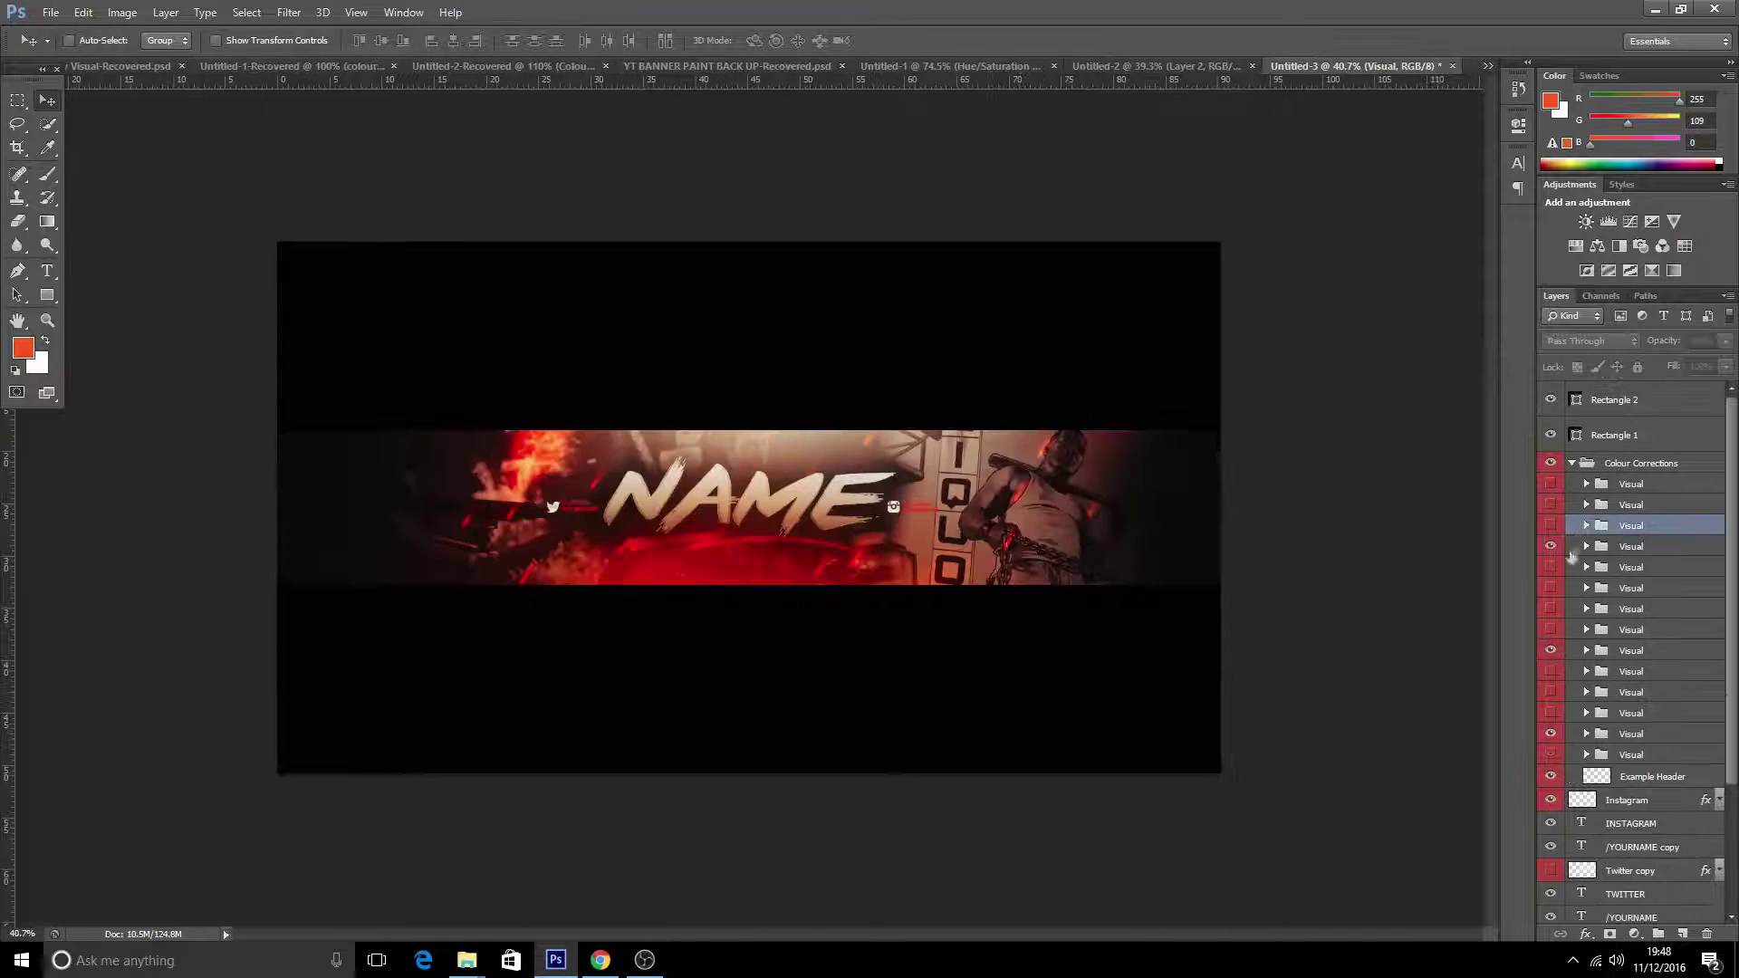
{"action": "left_click", "coordinate": [1549, 734]}
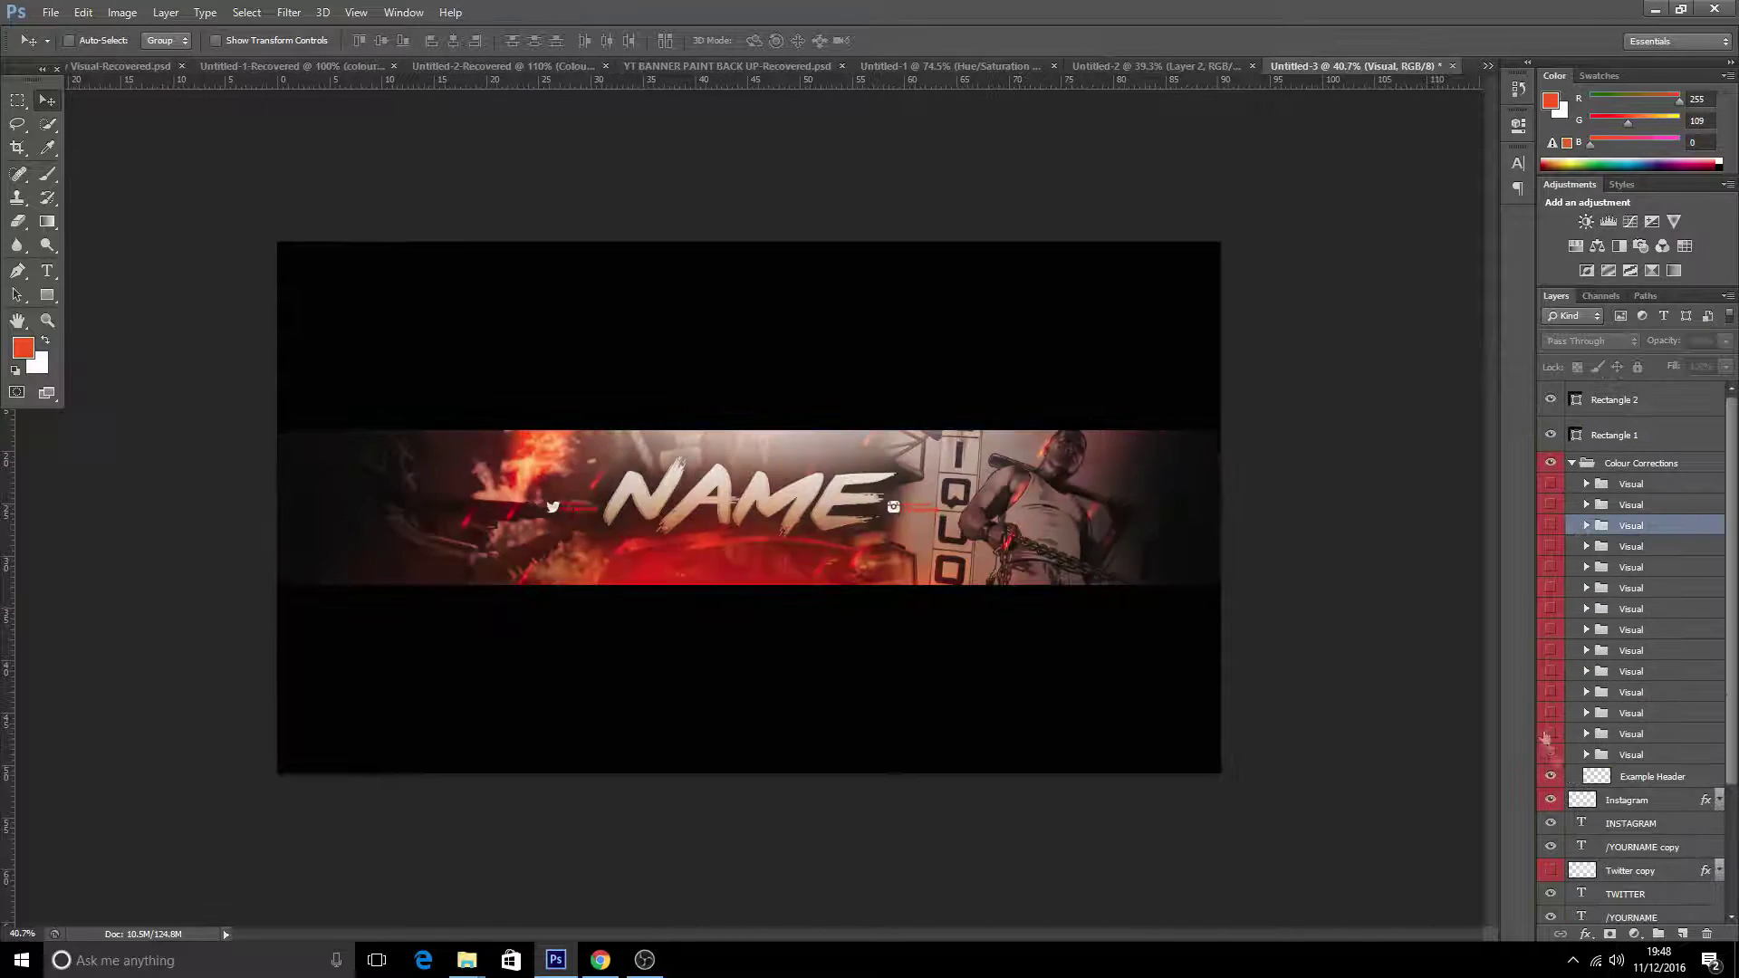
{"action": "left_click", "coordinate": [1195, 66]}
{"action": "scroll", "coordinate": [1550, 589], "scroll_direction": "down", "scroll_amount": 5}
{"action": "scroll", "coordinate": [1560, 570], "scroll_direction": "up", "scroll_amount": 2}
{"action": "key", "text": "ctrl+Tab"}
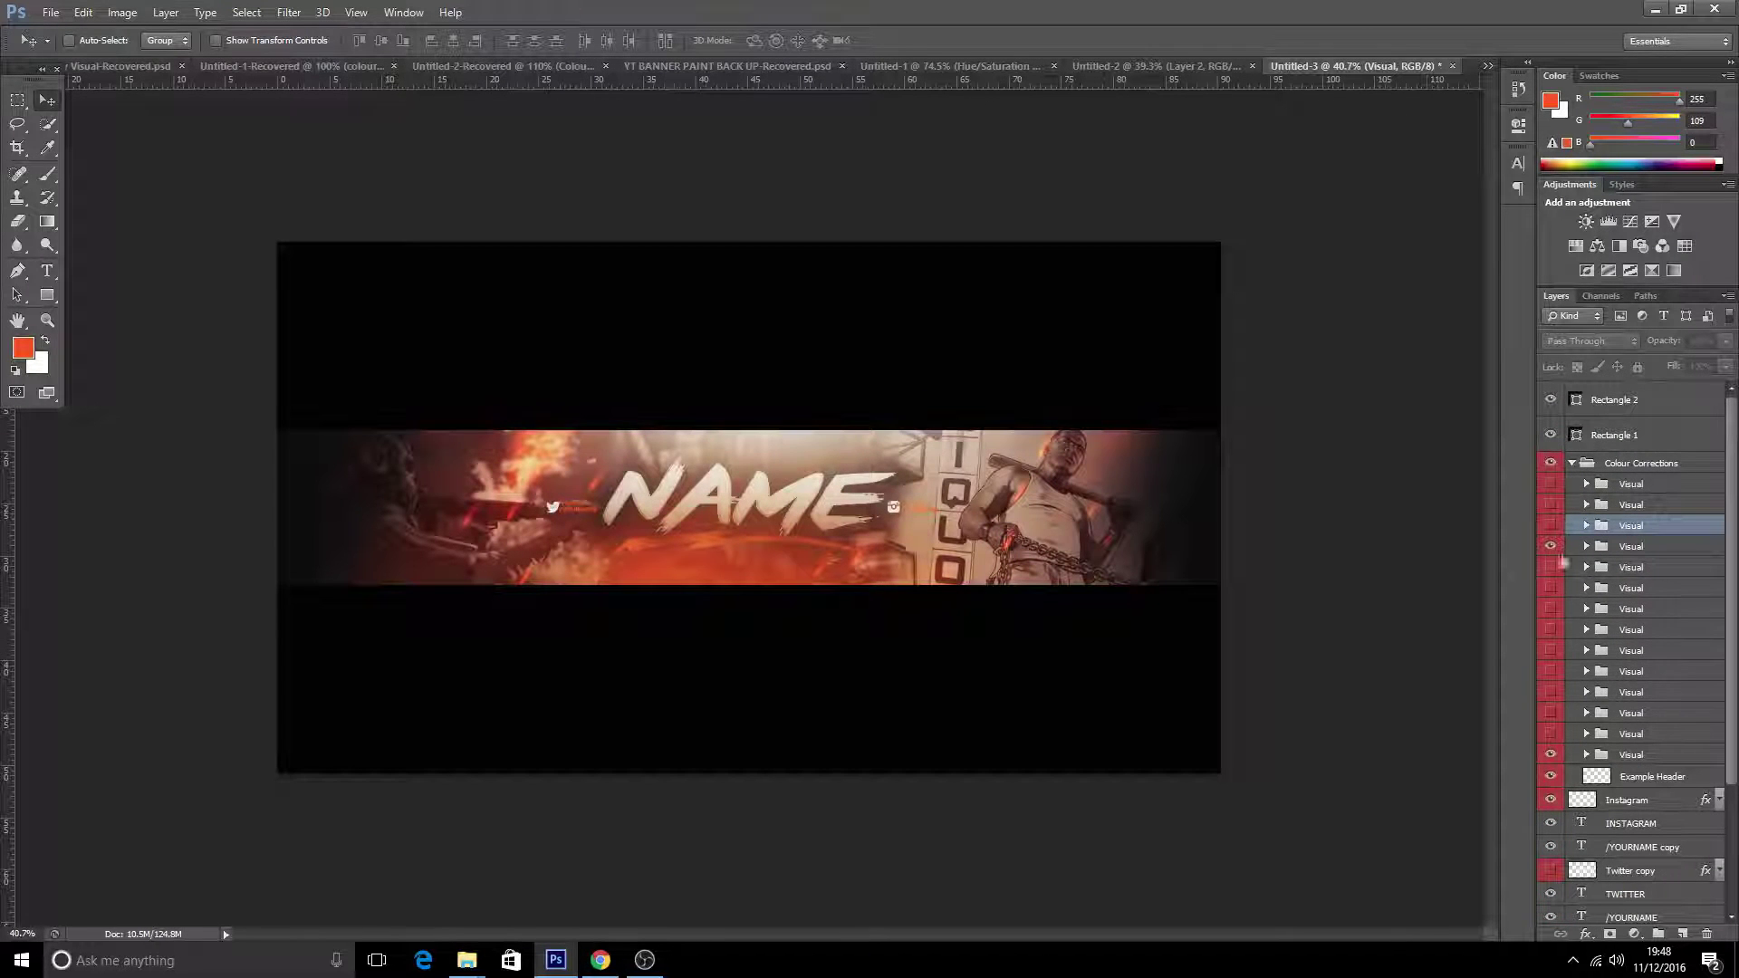
{"action": "left_click", "coordinate": [1550, 734]}
{"action": "left_click", "coordinate": [1550, 735]}
{"action": "left_click", "coordinate": [1550, 734]}
- Add a new layer directly above the Instagram icon layer, below the Colour Corrections group
{"action": "left_click", "coordinate": [1651, 463]}
{"action": "left_click", "coordinate": [1632, 802]}
{"action": "left_click", "coordinate": [1632, 823]}
{"action": "left_click", "coordinate": [1633, 802]}
{"action": "left_click", "coordinate": [1682, 933]}
- Paint soft white light at both ends of the banner with a 1157 px brush, using Soft Light blending for the layer
{"action": "left_click", "coordinate": [47, 174]}
{"action": "right_click", "coordinate": [349, 486], "text": "alt"}
{"action": "left_click", "coordinate": [23, 348]}
{"action": "left_click", "coordinate": [1117, 679]}
{"action": "left_click", "coordinate": [1529, 664]}
{"action": "left_click", "coordinate": [200, 516]}
{"action": "key", "text": "ctrl+z"}
{"action": "left_click", "coordinate": [174, 504]}
{"action": "left_click", "coordinate": [1386, 491]}
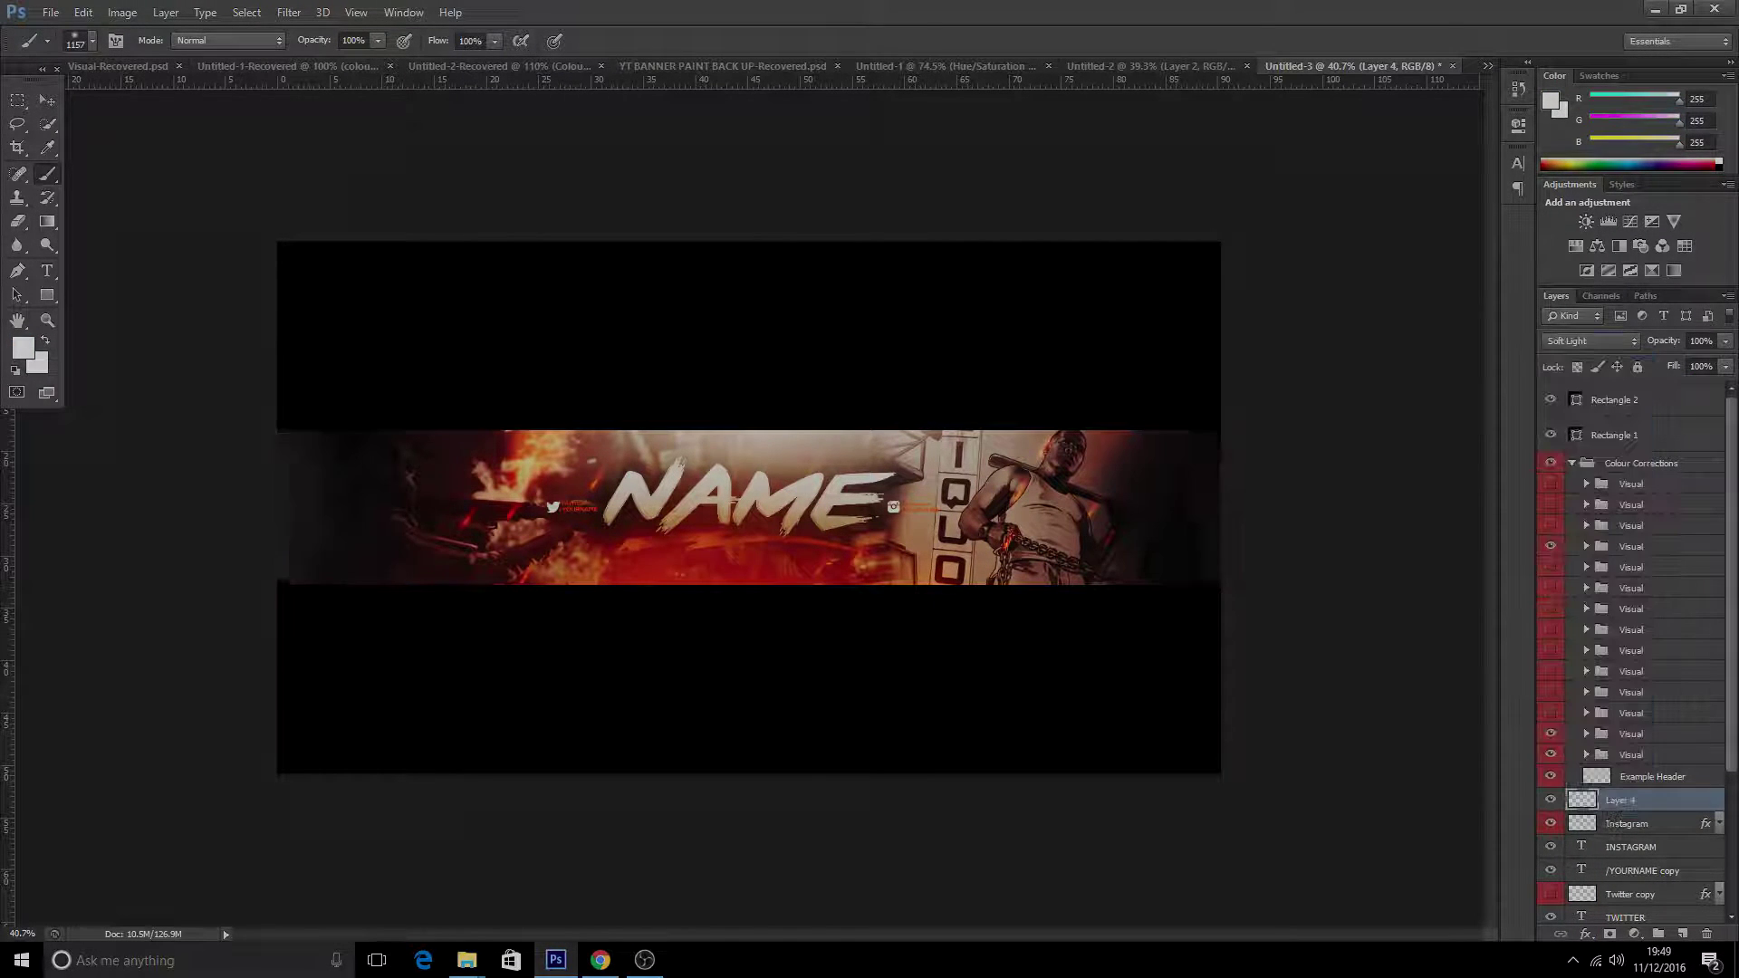